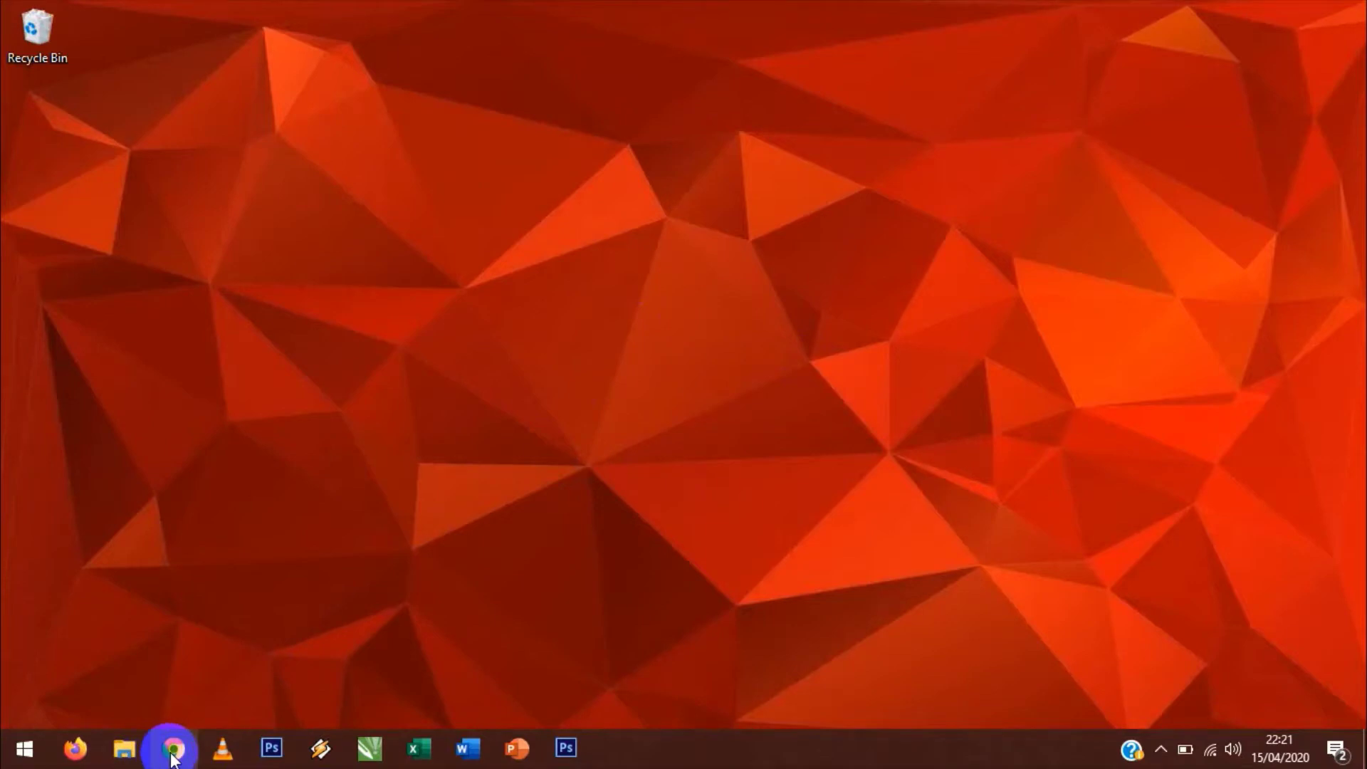
# - Open Chrome, dismiss the Flash Player notice, and go to phet.colorado.edu
pyautogui.click(172, 749)
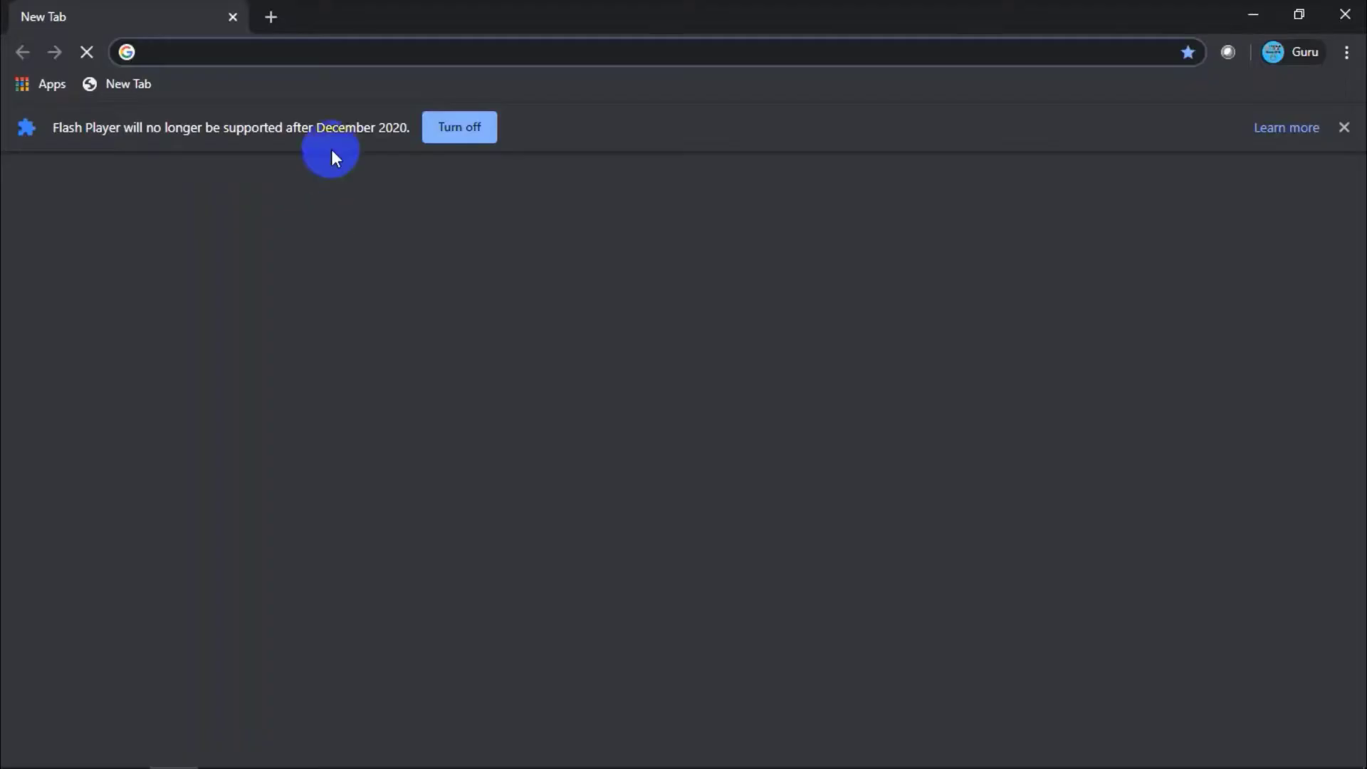
pyautogui.click(1343, 127)
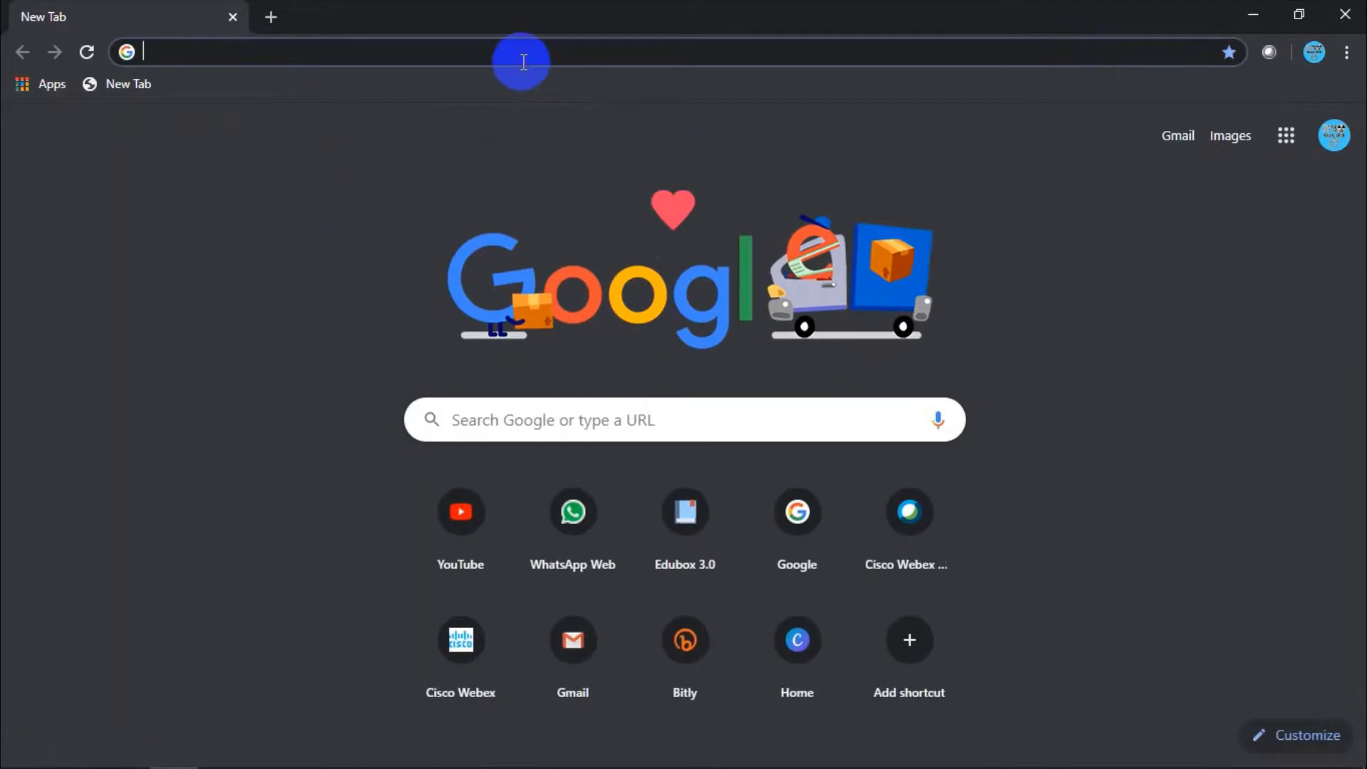
pyautogui.write('phet.colorado.edu')
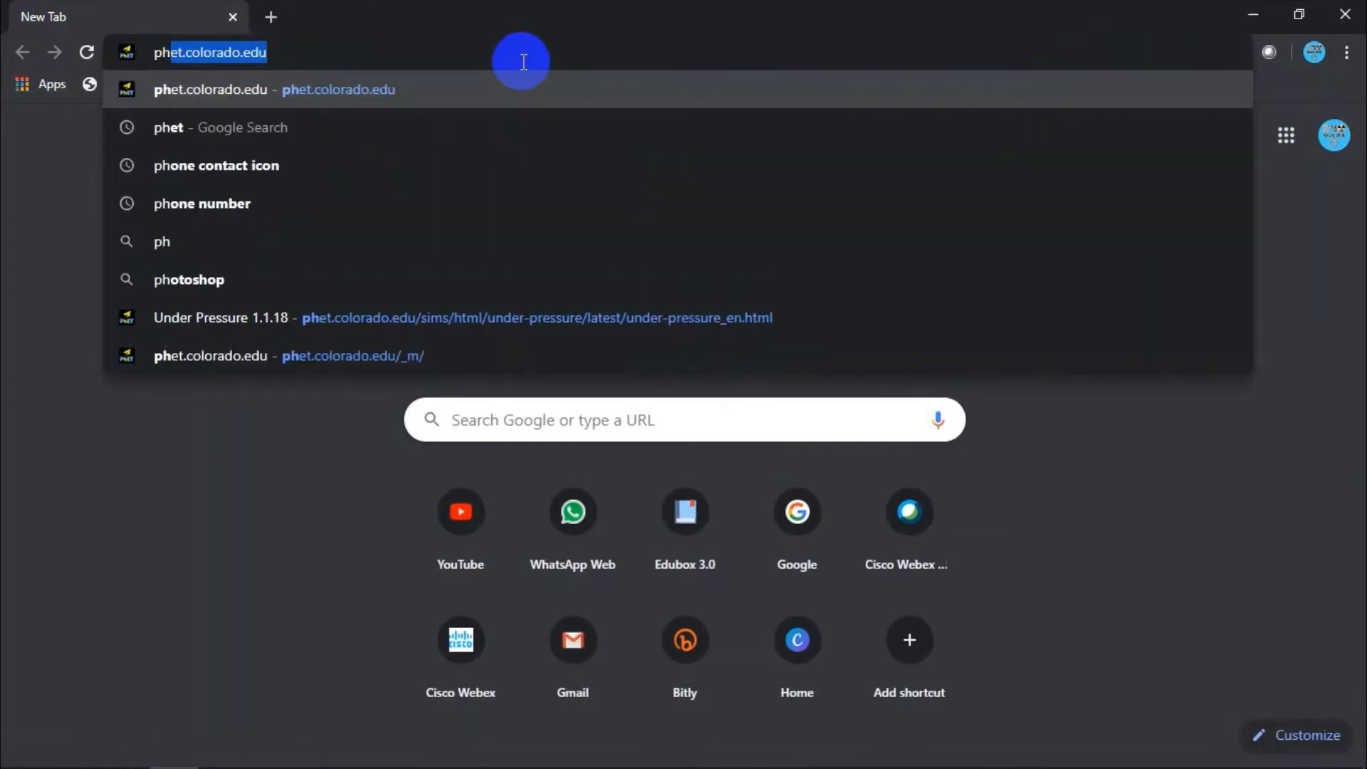
pyautogui.press('Right')
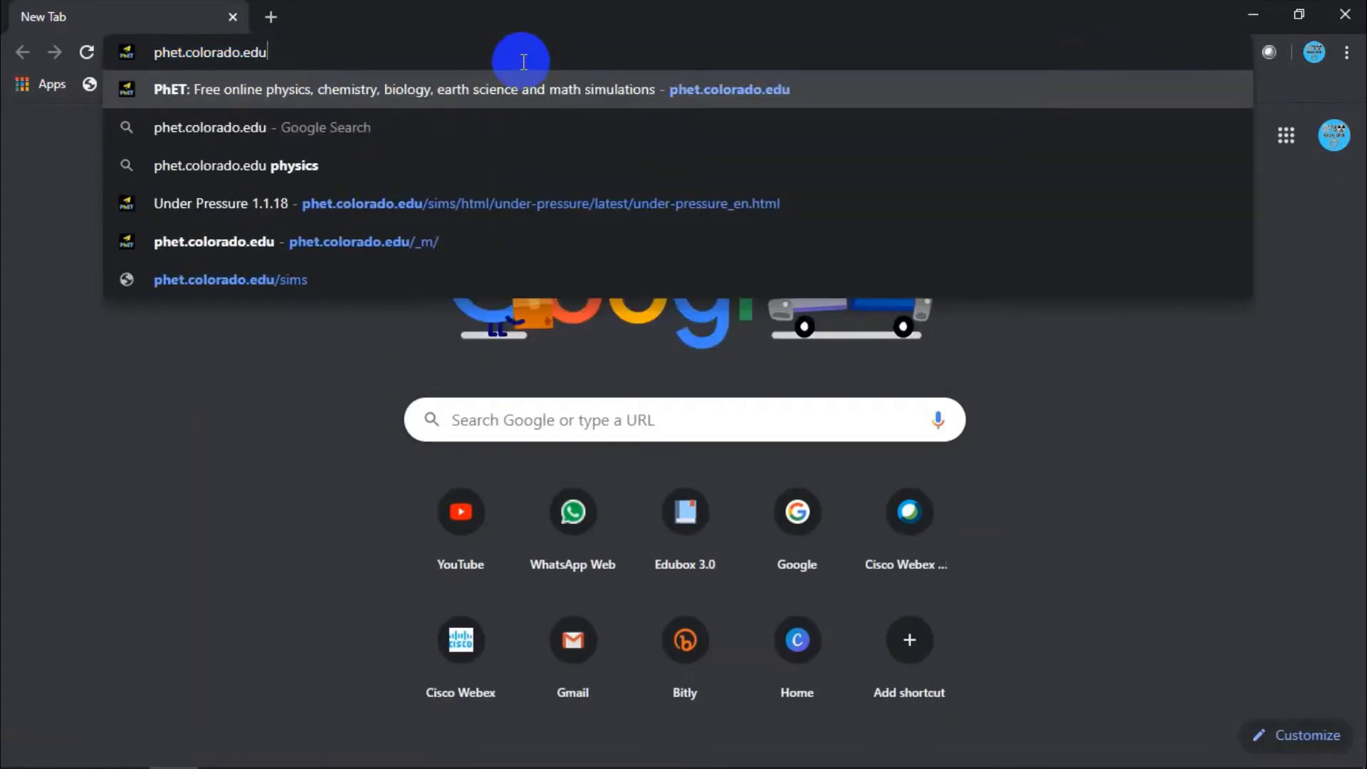
pyautogui.press('Return')
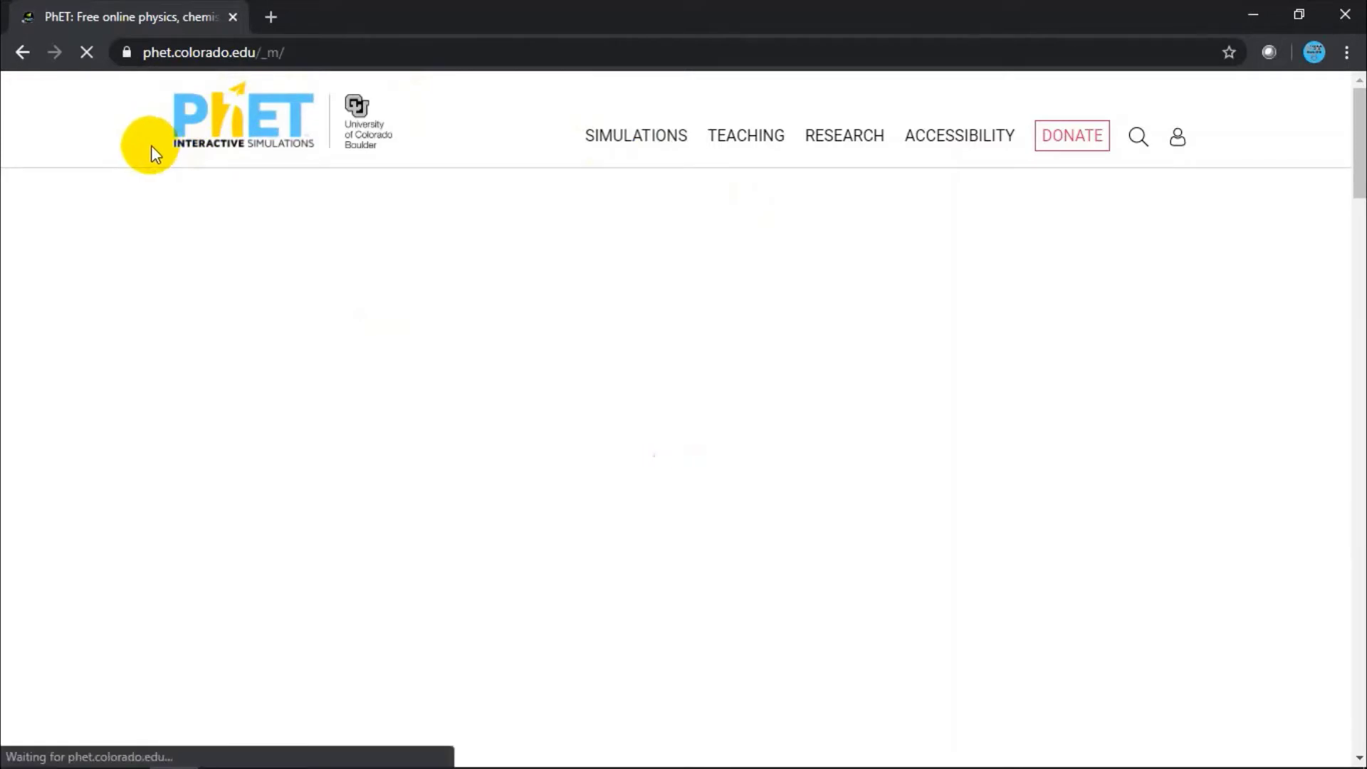
# - Browse the PhET home page, then go to the simulations via PLAY WITH A SIM
pyautogui.click(186, 160)
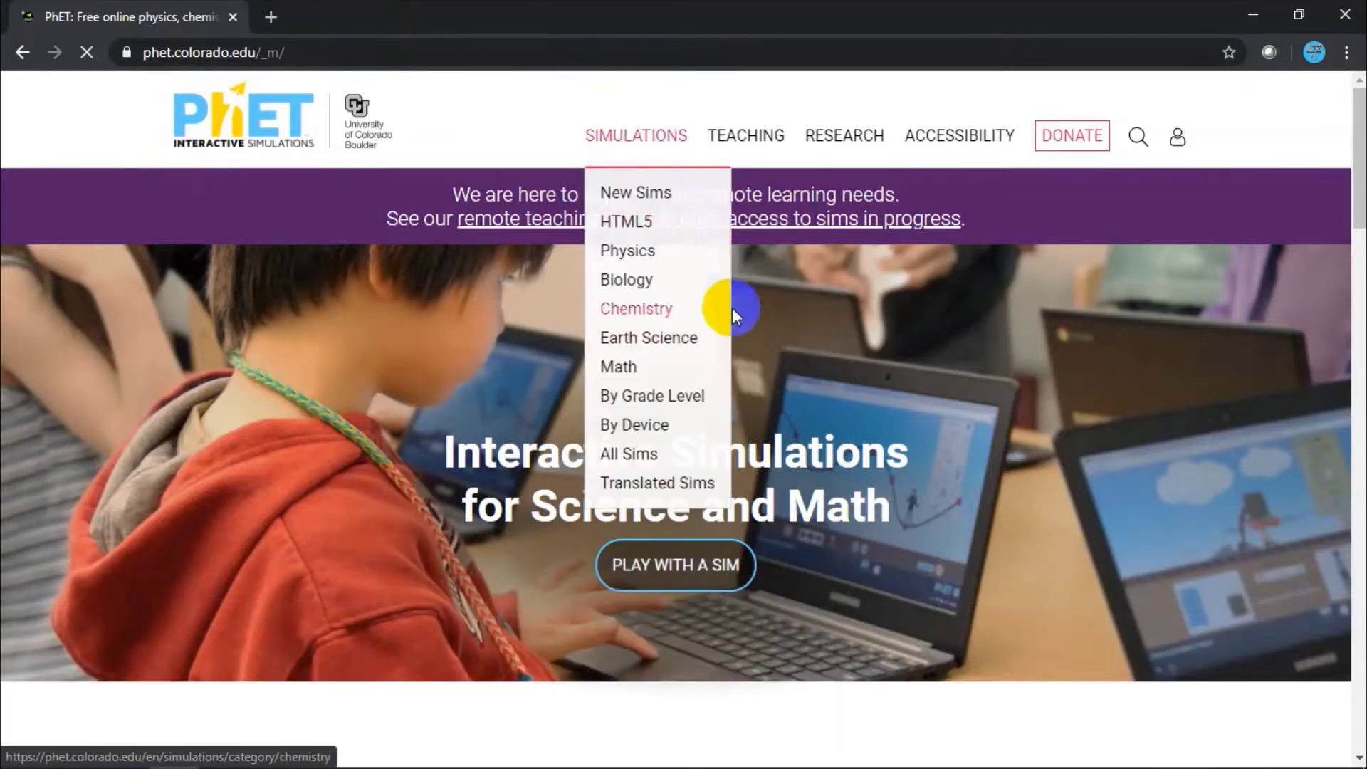
pyautogui.scroll(-5, 865, 303)
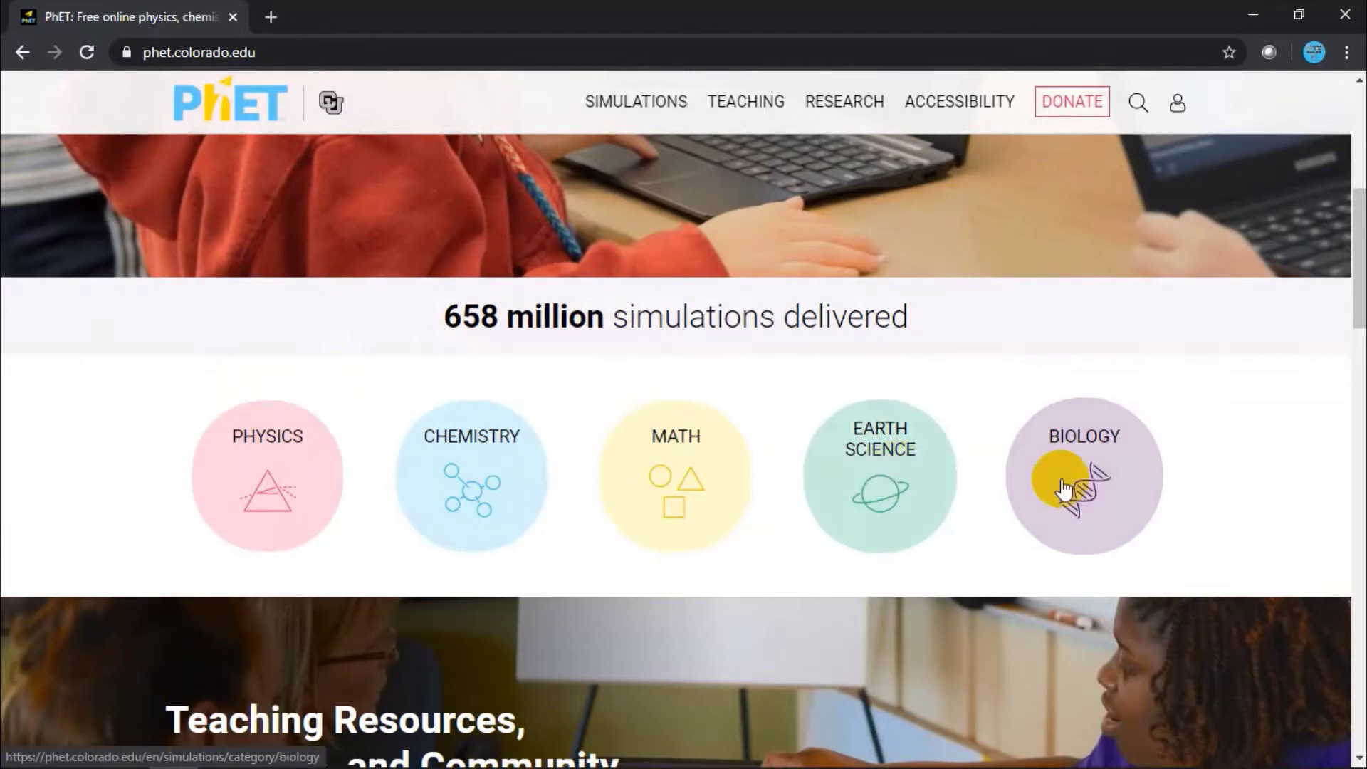
pyautogui.scroll(-4, 1147, 458)
pyautogui.scroll(7, 1142, 450)
pyautogui.scroll(3, 1142, 450)
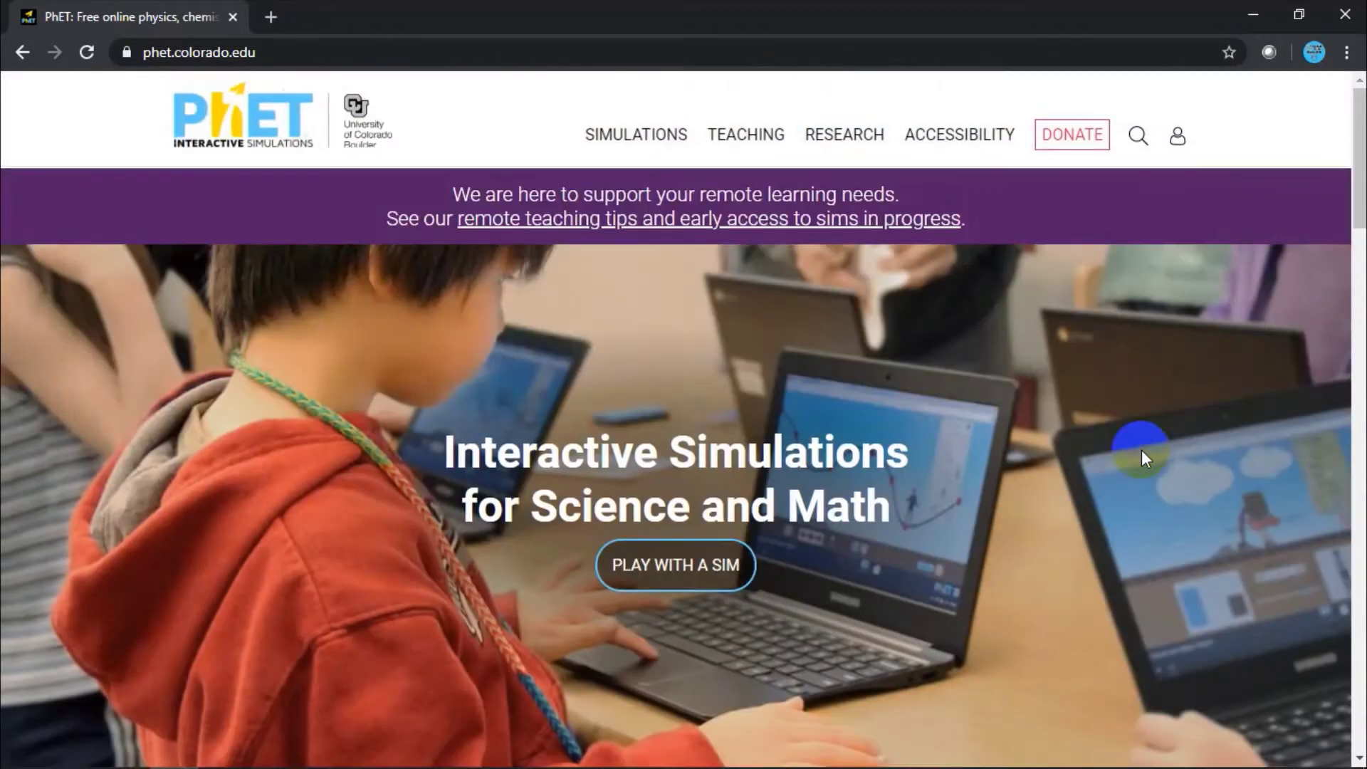
pyautogui.scroll(-5, 1142, 450)
pyautogui.scroll(2, 827, 369)
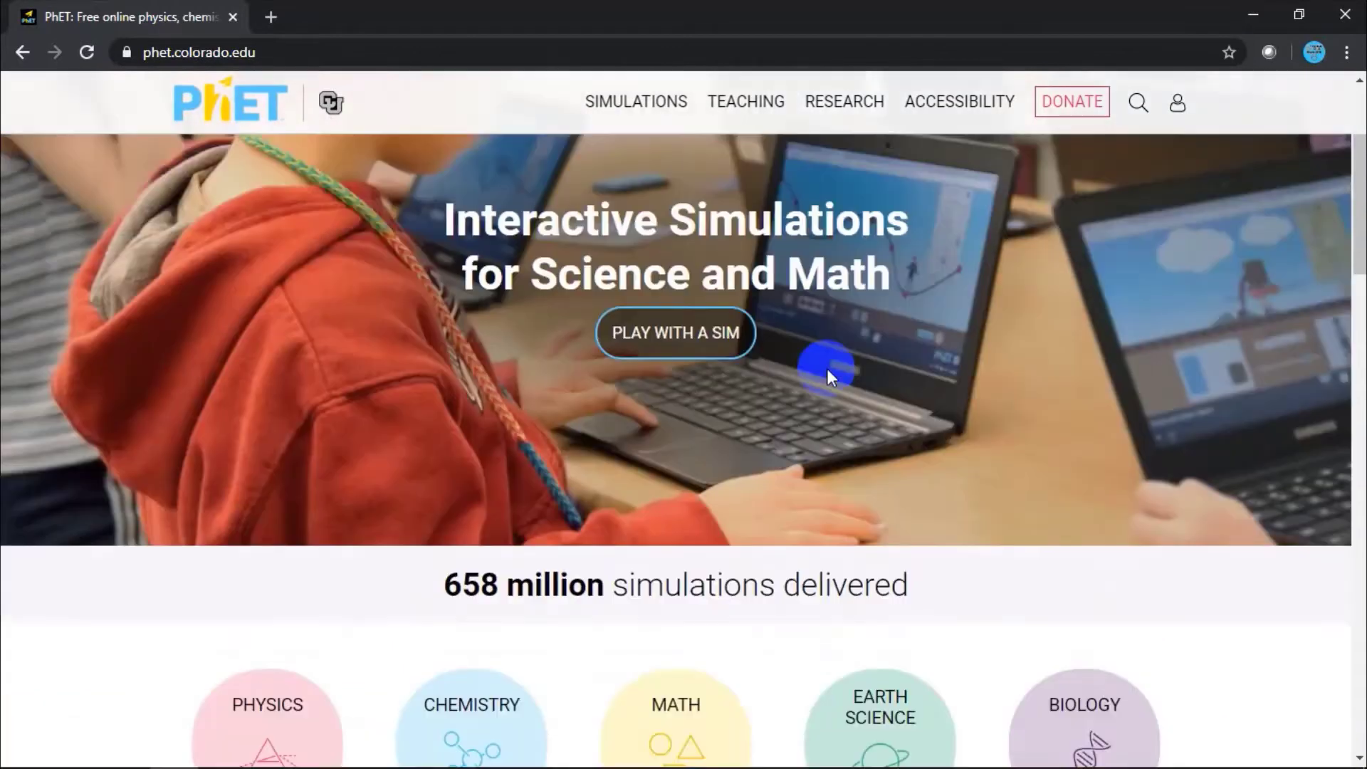
pyautogui.scroll(3, 827, 369)
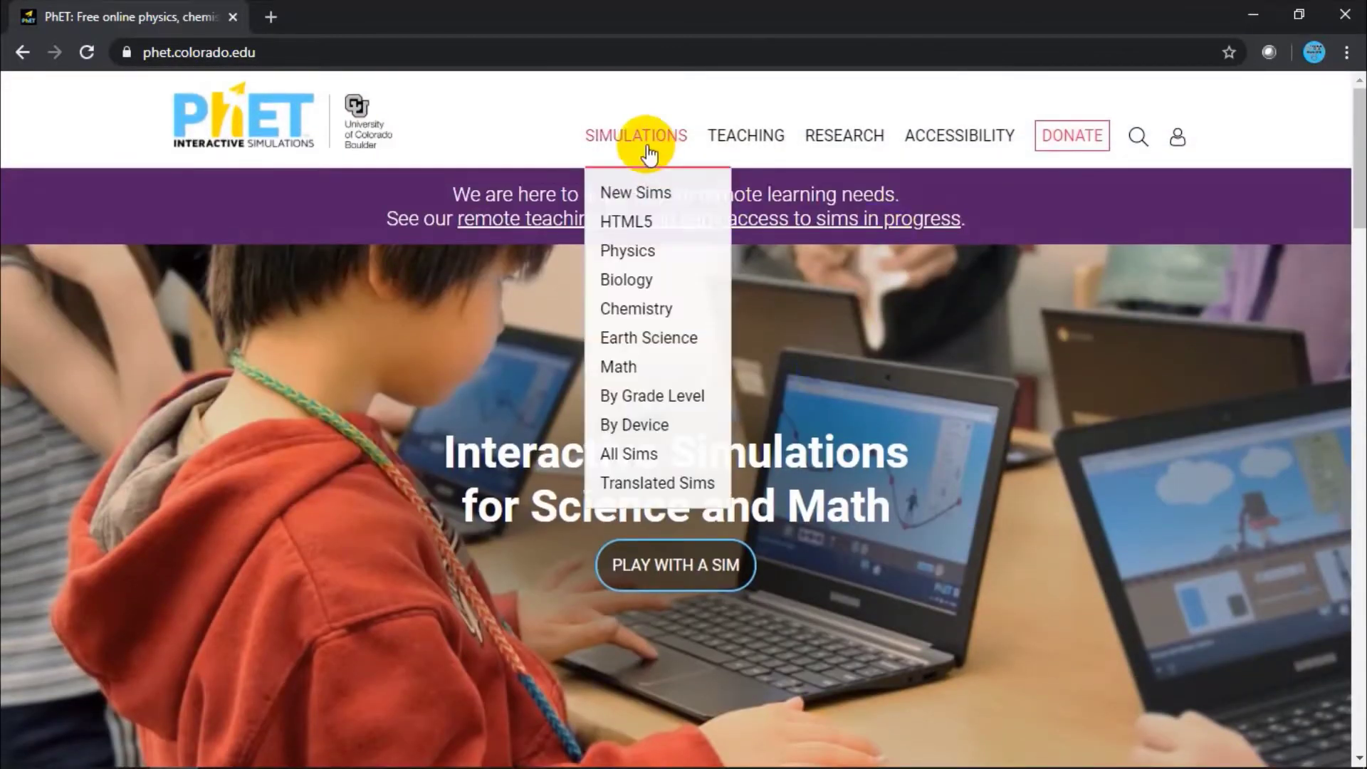
pyautogui.scroll(-3, 635, 609)
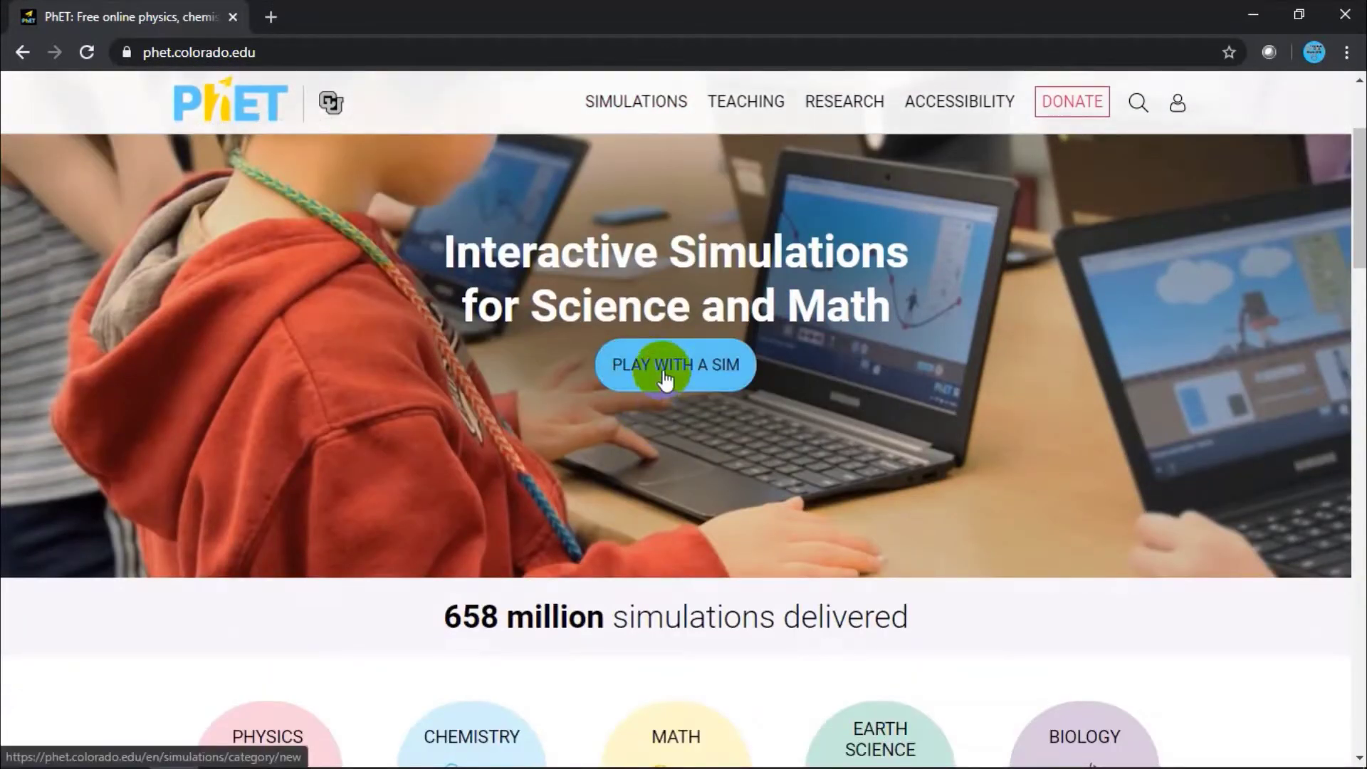
pyautogui.scroll(-5, 662, 381)
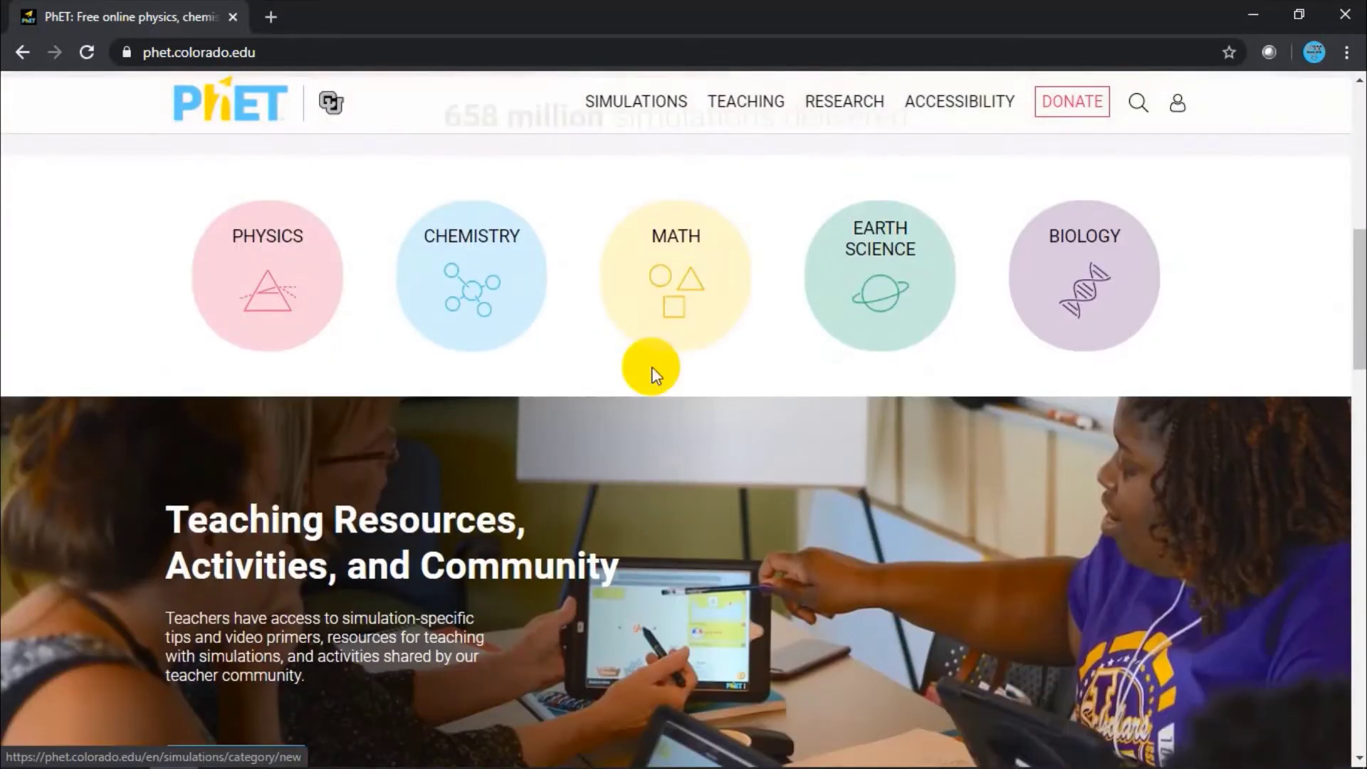
pyautogui.scroll(-6, 651, 371)
pyautogui.scroll(3, 651, 366)
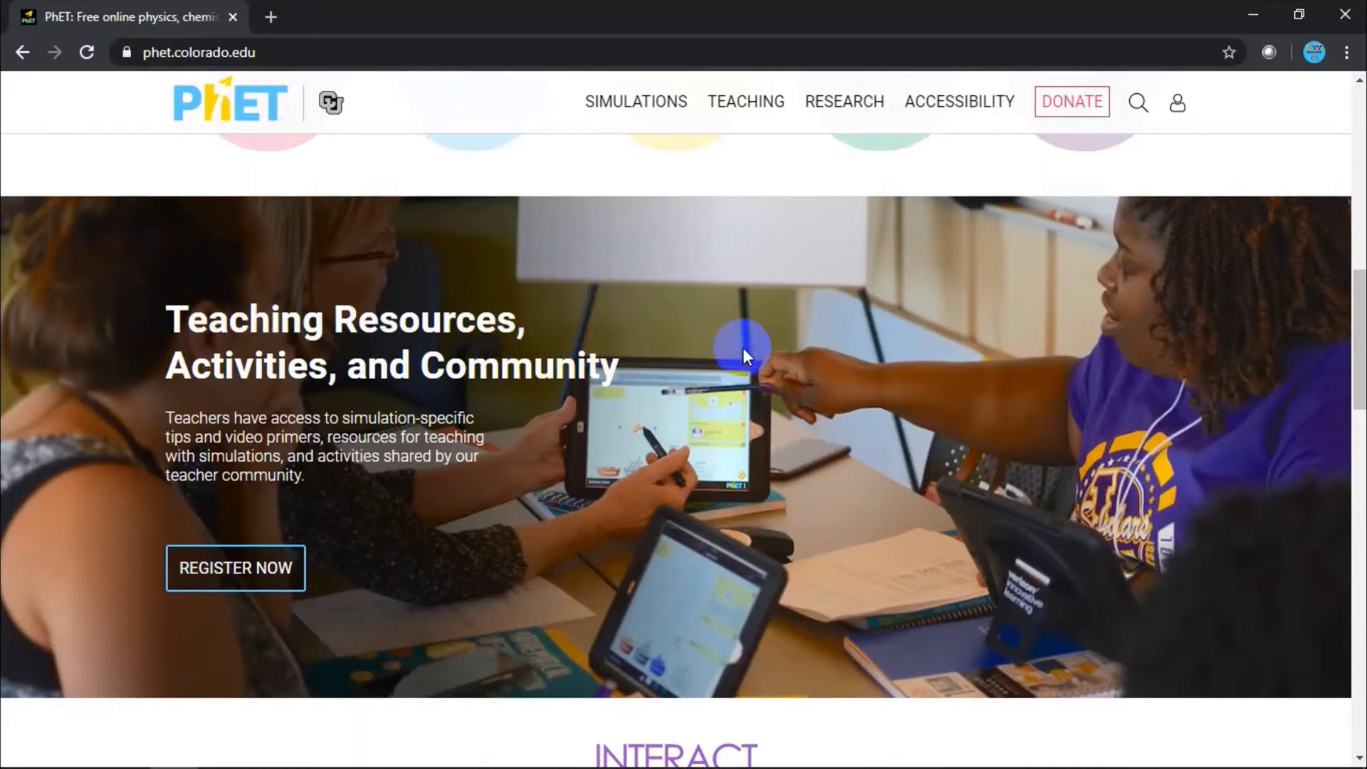
pyautogui.scroll(-5, 743, 352)
pyautogui.scroll(5, 741, 347)
pyautogui.scroll(6, 742, 347)
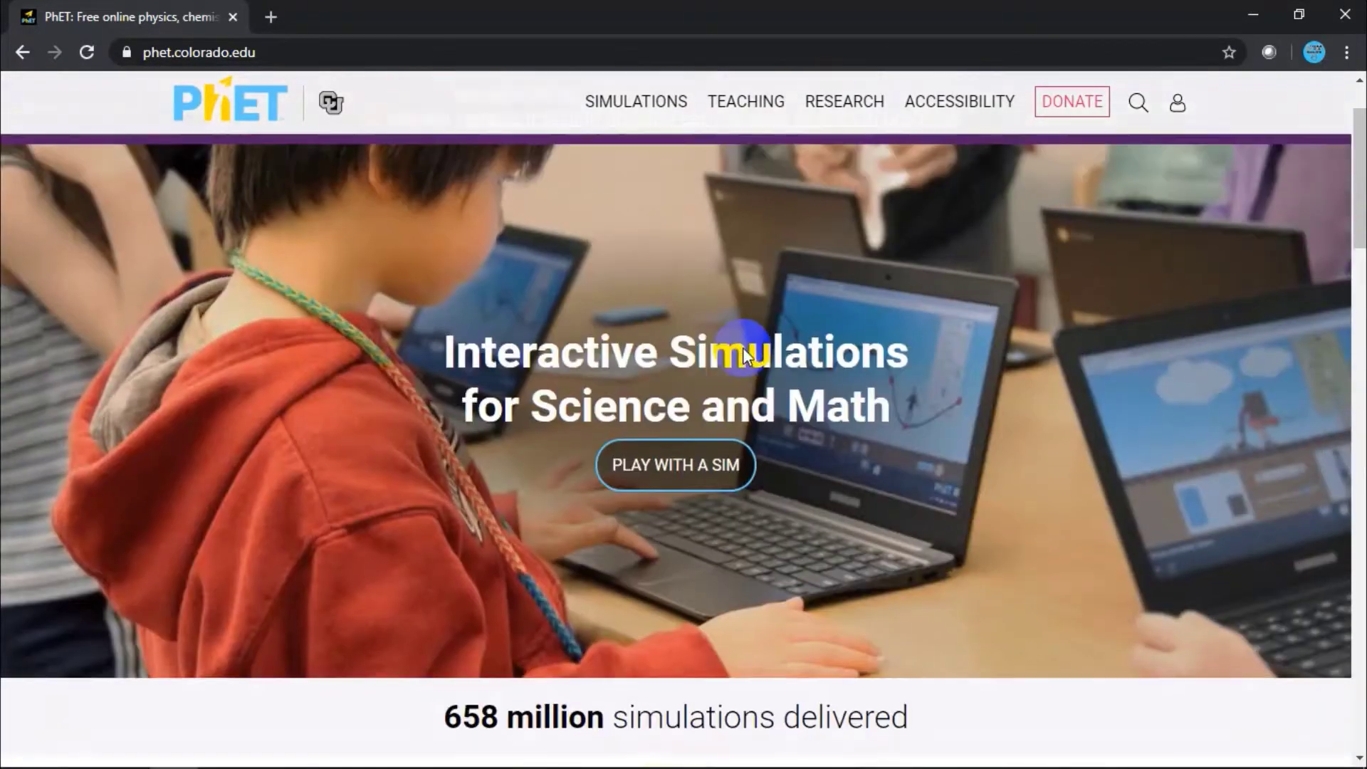
pyautogui.scroll(-2, 742, 348)
pyautogui.scroll(2, 742, 347)
pyautogui.click(643, 462)
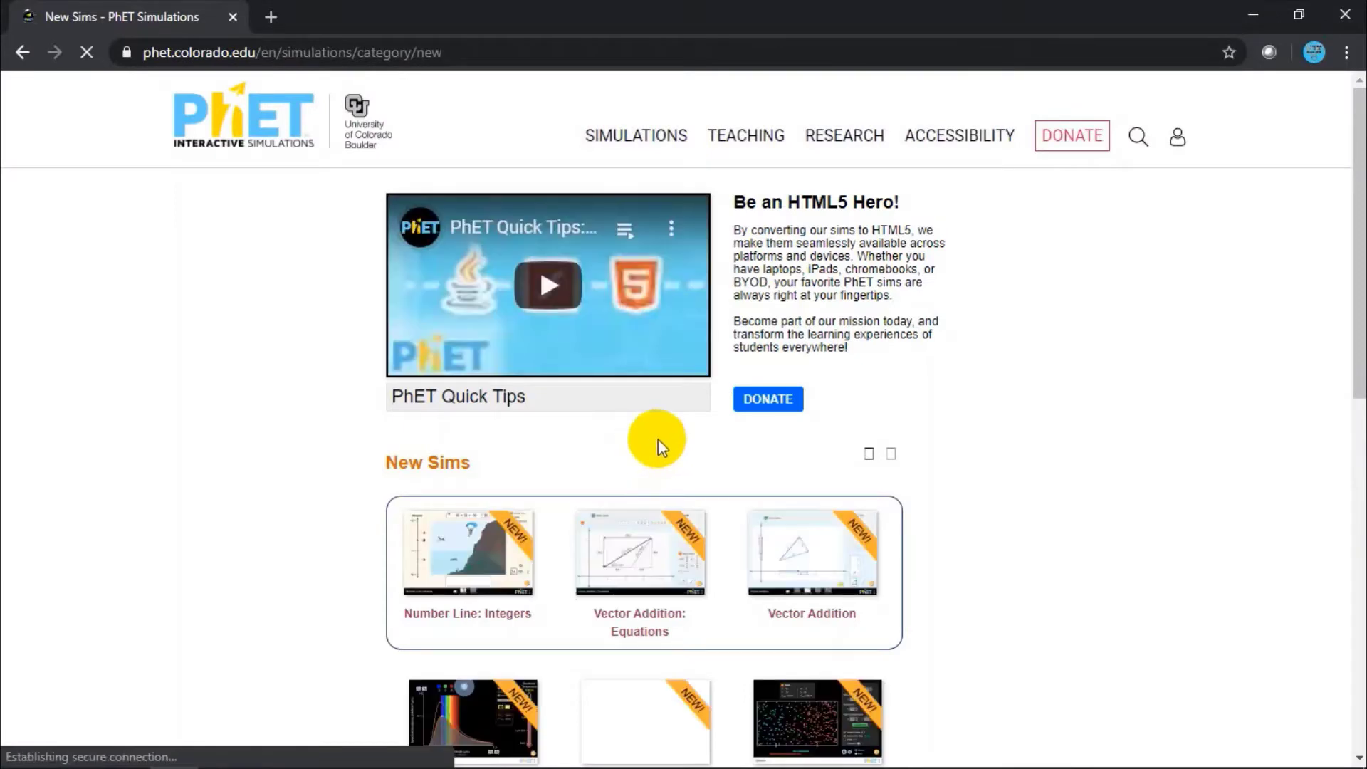
# - Scroll through the New Sims list, from Number Line: Integers down to Waves Intro
pyautogui.scroll(-5, 791, 486)
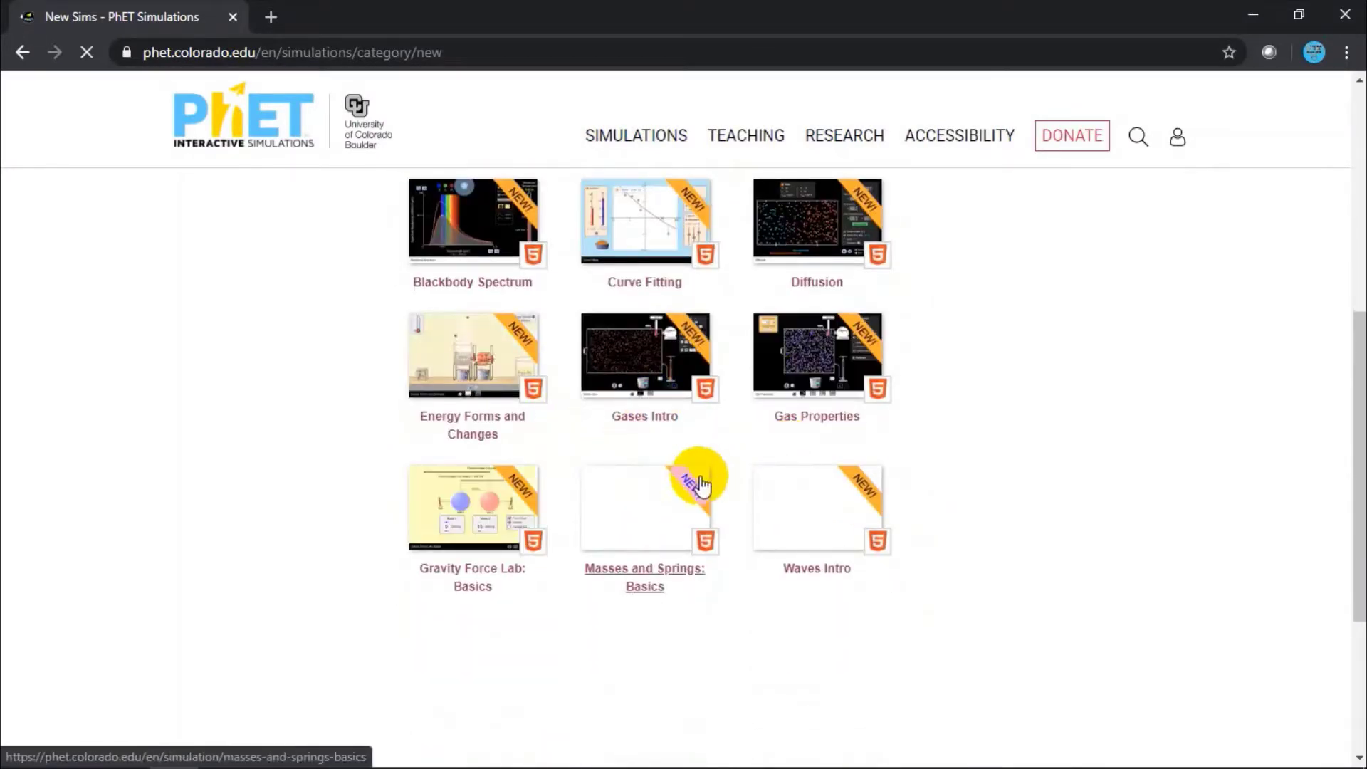
pyautogui.scroll(-3, 699, 461)
pyautogui.scroll(6, 699, 476)
pyautogui.scroll(2, 699, 476)
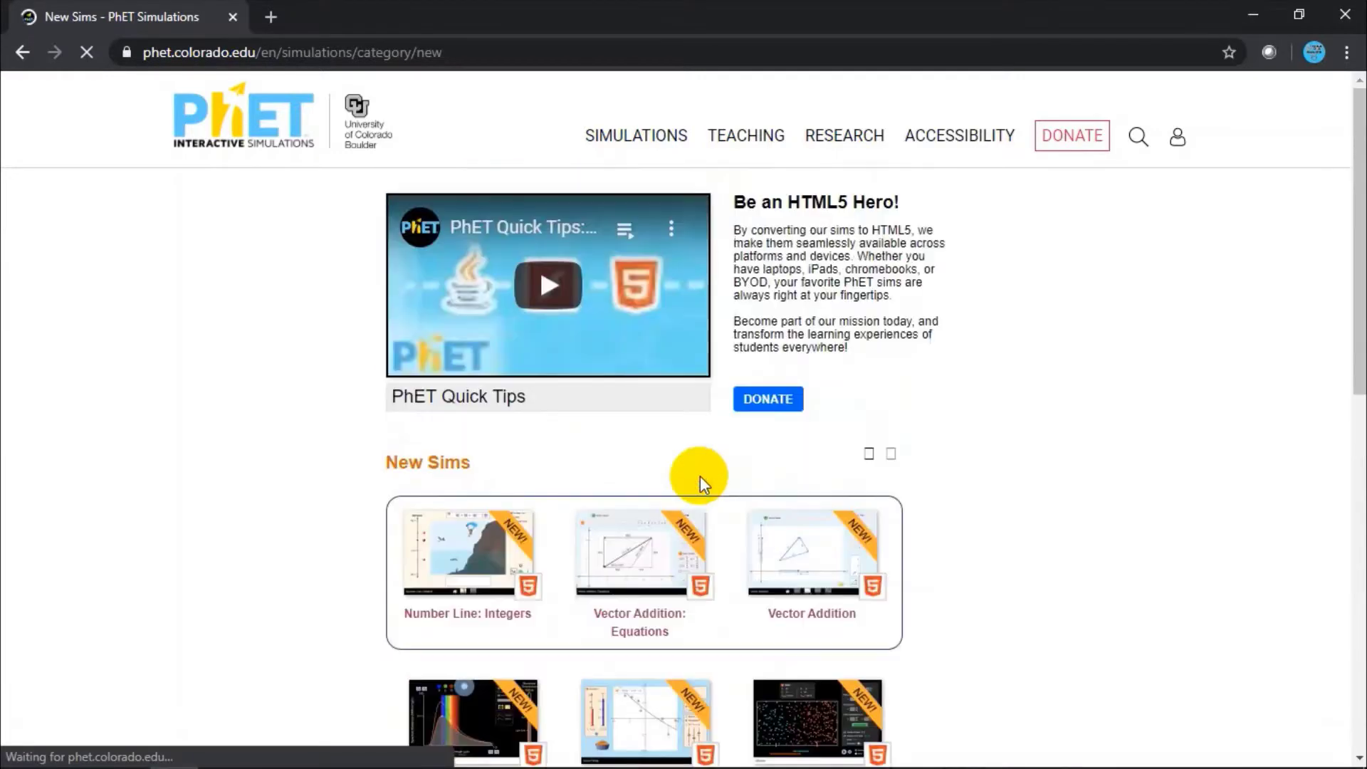
pyautogui.scroll(-5, 699, 476)
pyautogui.scroll(-3, 699, 476)
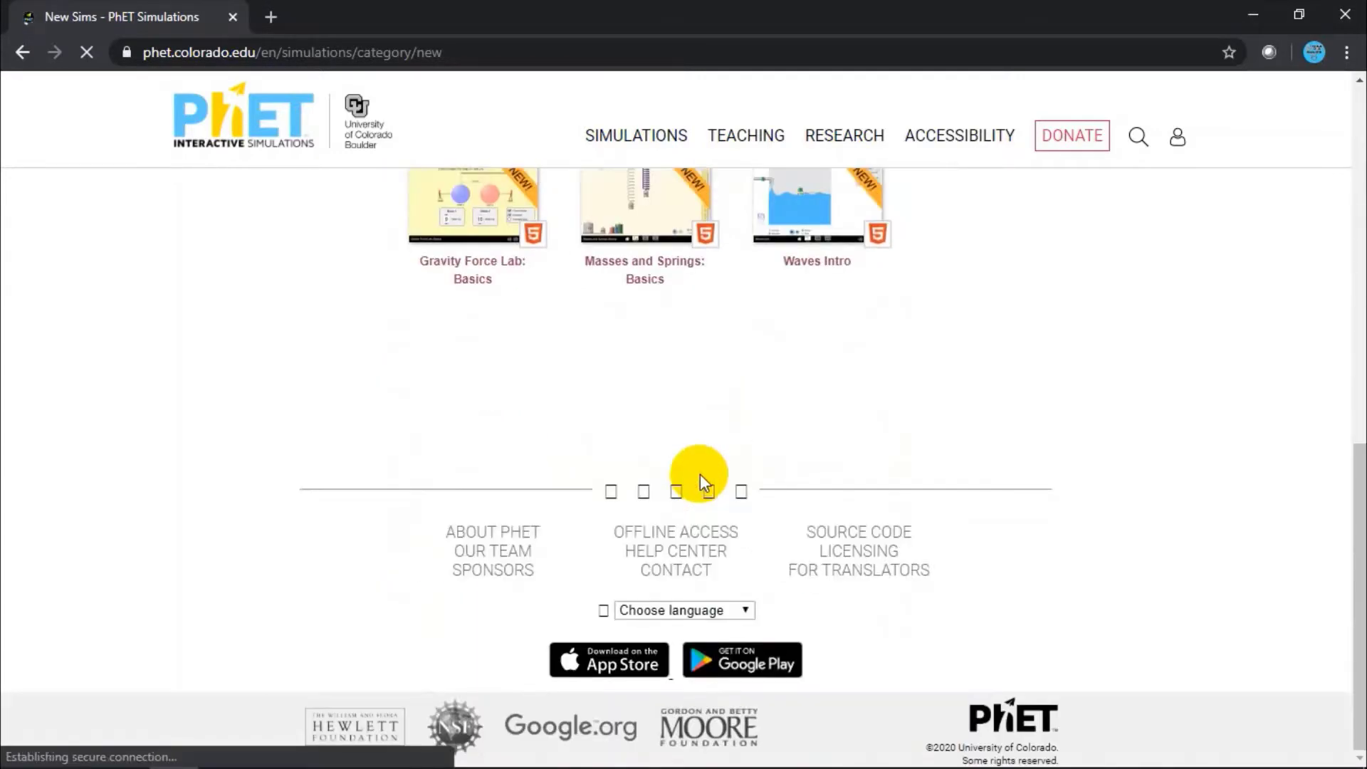
pyautogui.scroll(10, 699, 473)
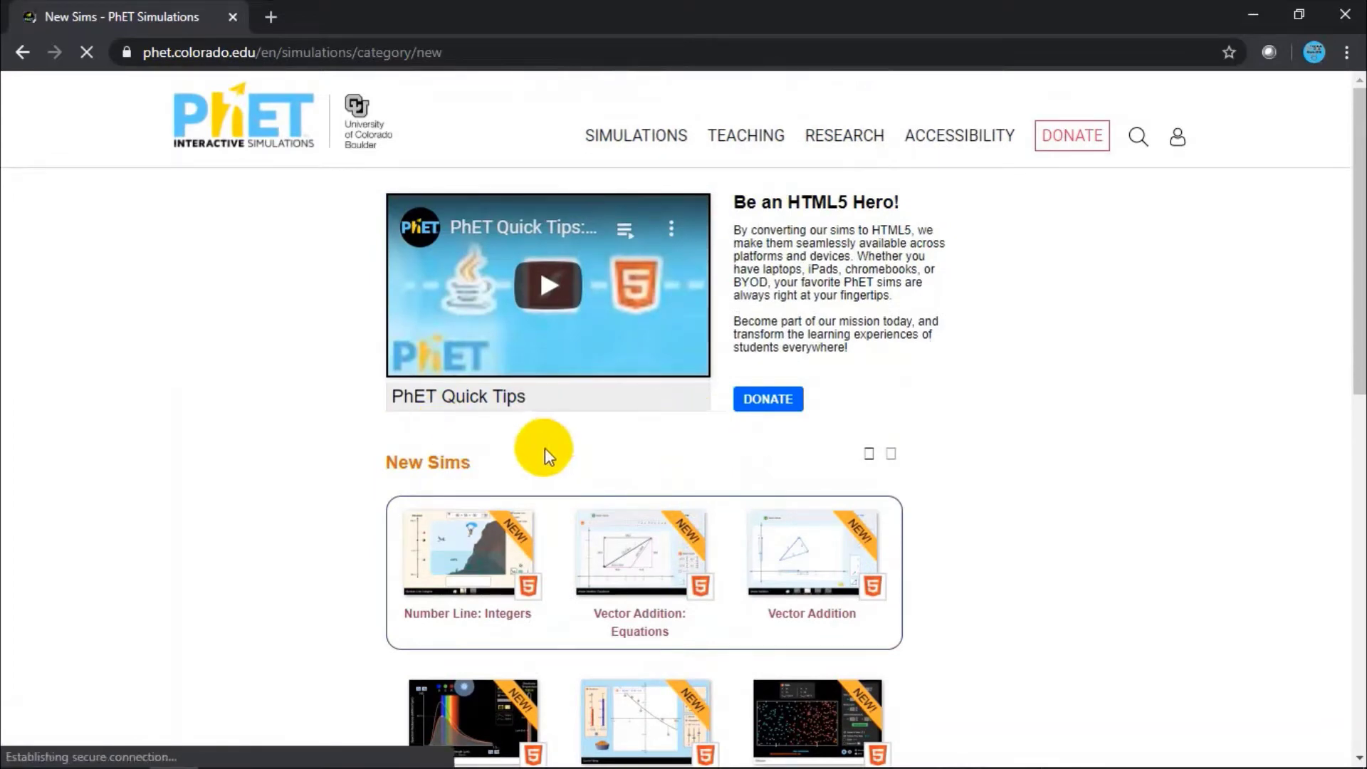
pyautogui.scroll(-1, 557, 446)
pyautogui.scroll(-2, 516, 460)
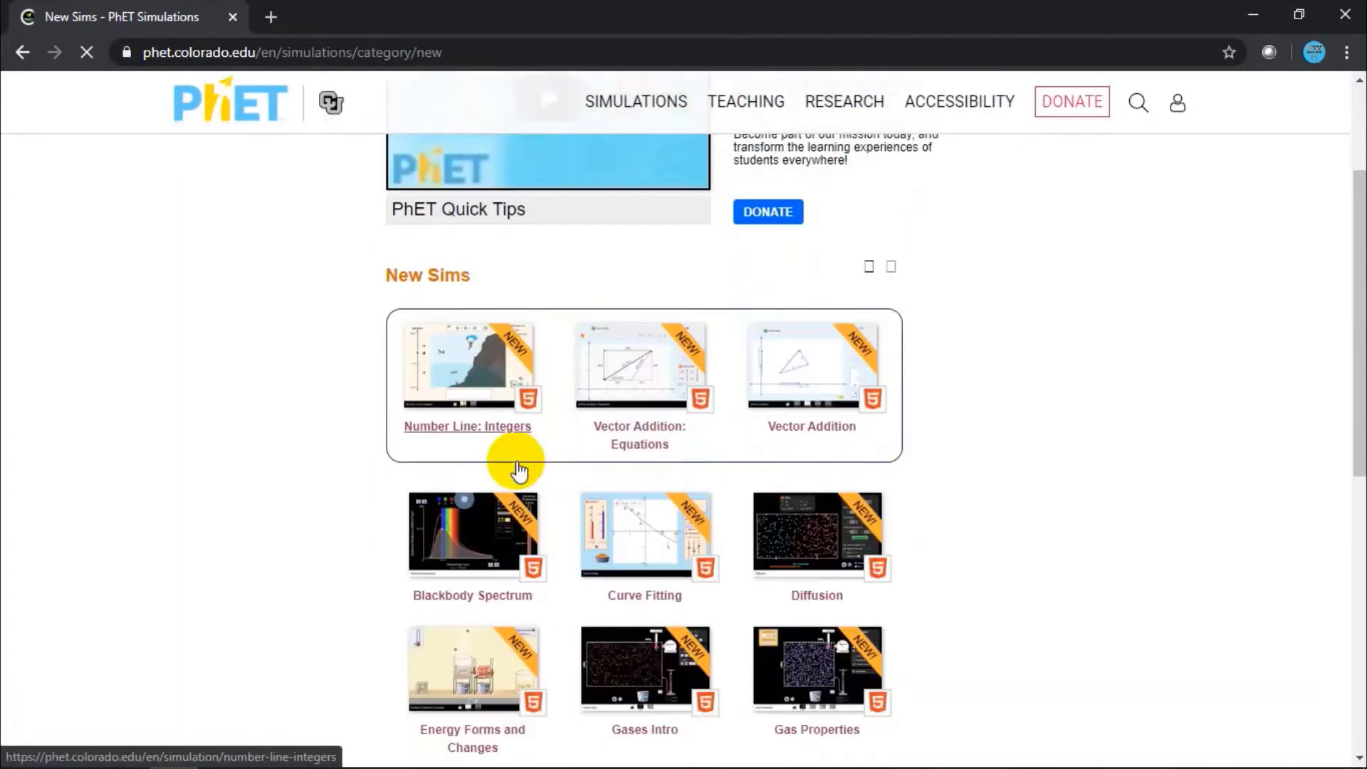
pyautogui.scroll(-2, 519, 469)
pyautogui.scroll(-1, 519, 464)
pyautogui.scroll(5, 519, 464)
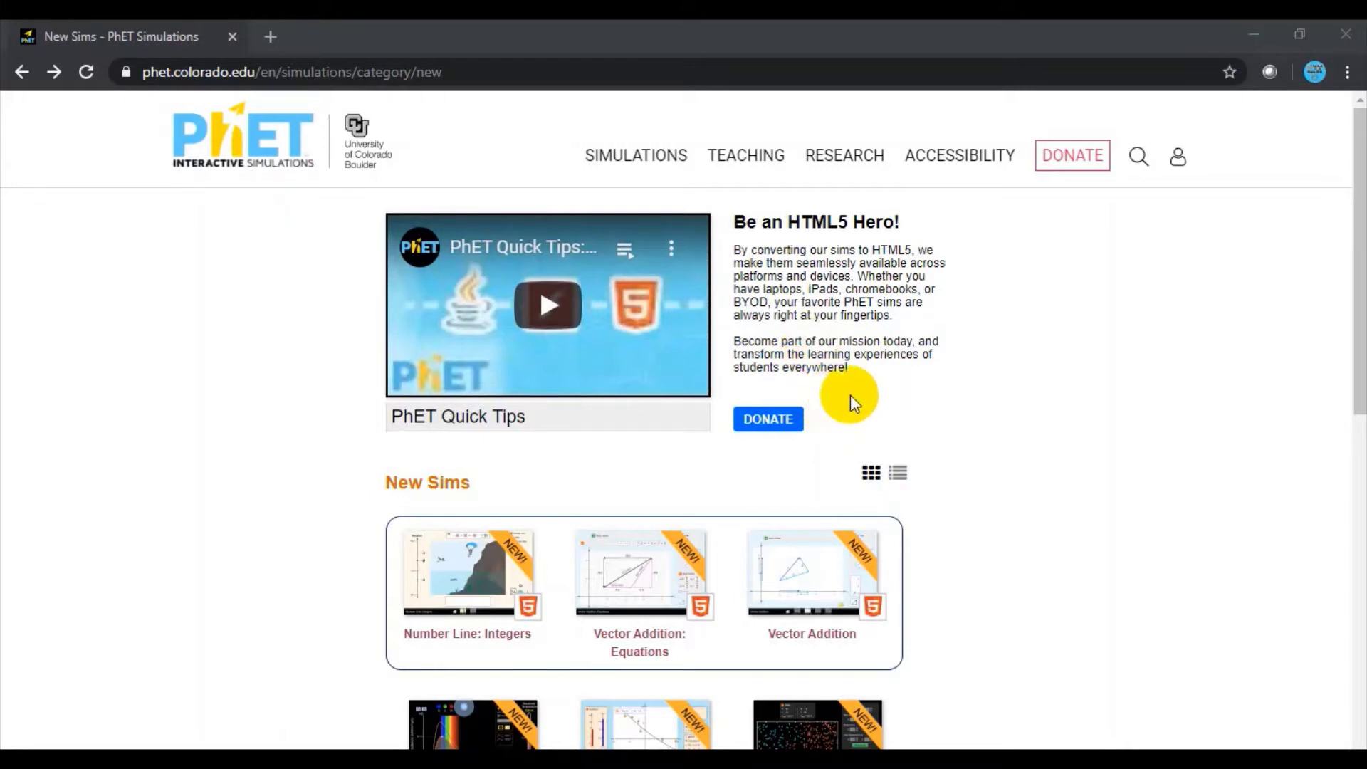
pyautogui.scroll(-7, 797, 470)
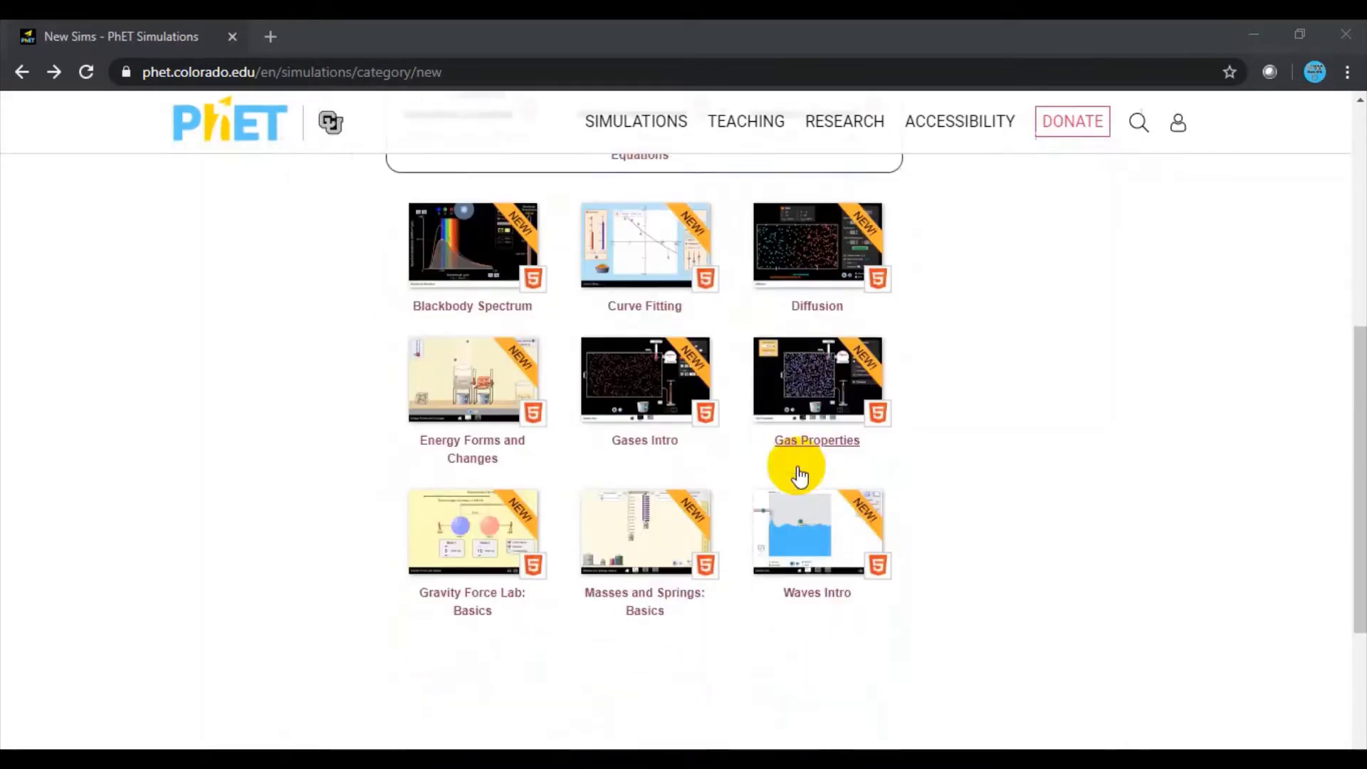
pyautogui.scroll(3, 797, 470)
pyautogui.scroll(-4, 798, 470)
pyautogui.scroll(5, 798, 469)
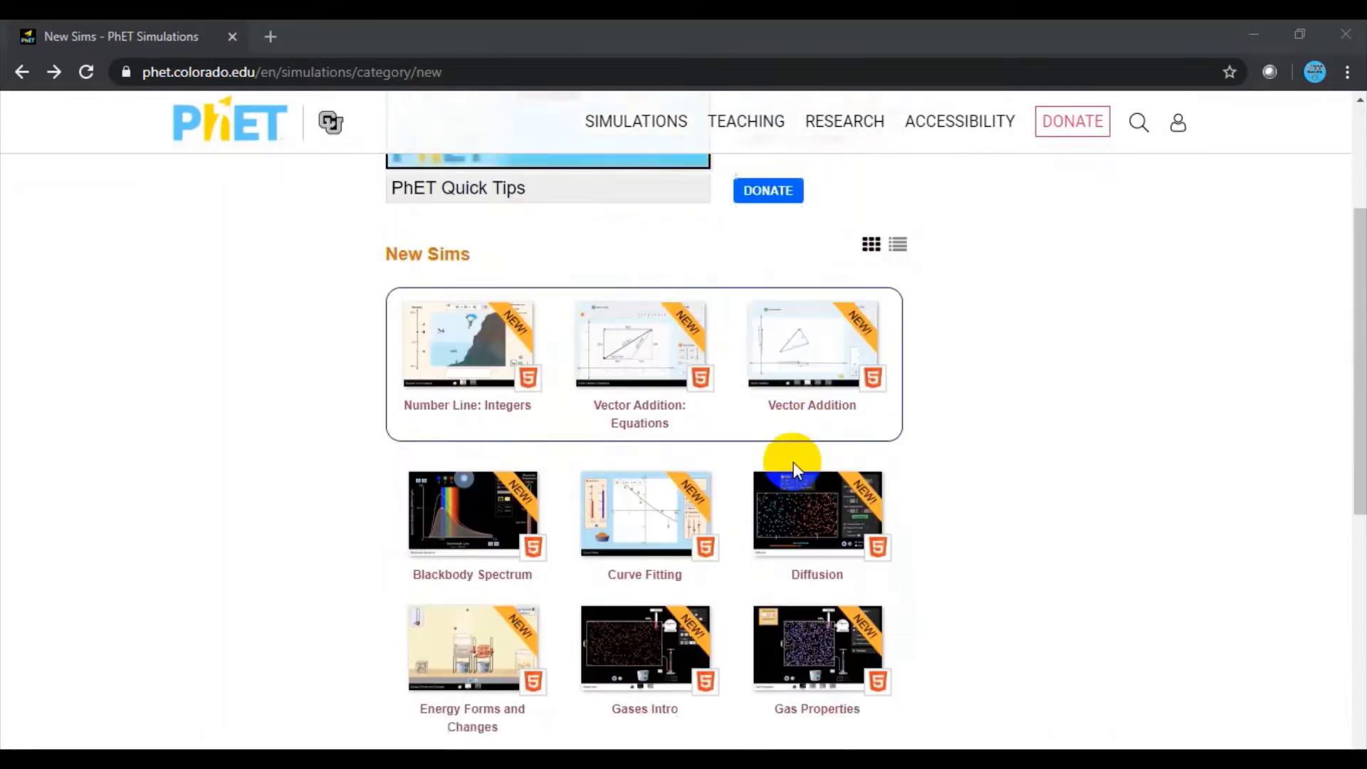
pyautogui.scroll(-8, 795, 468)
pyautogui.scroll(3, 793, 461)
pyautogui.scroll(3, 748, 427)
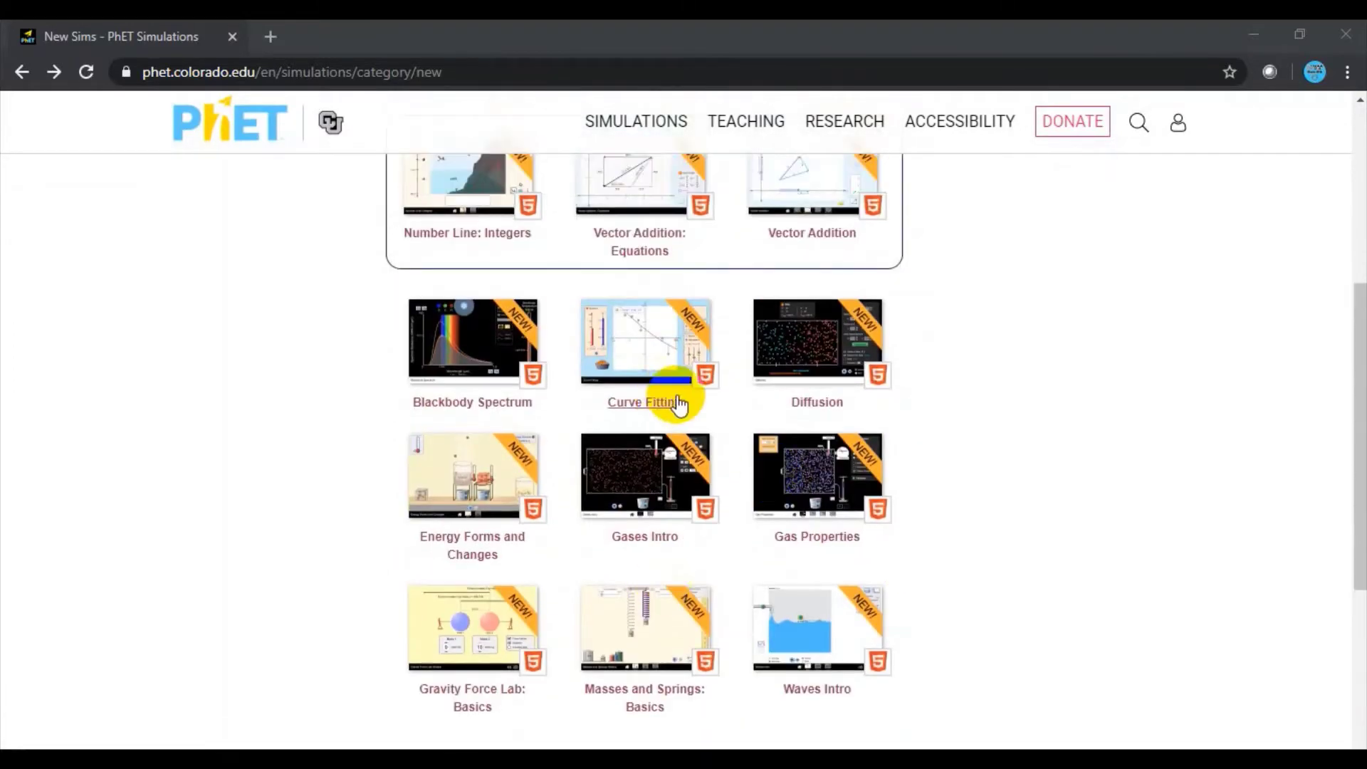
pyautogui.scroll(4, 680, 395)
pyautogui.scroll(2, 700, 388)
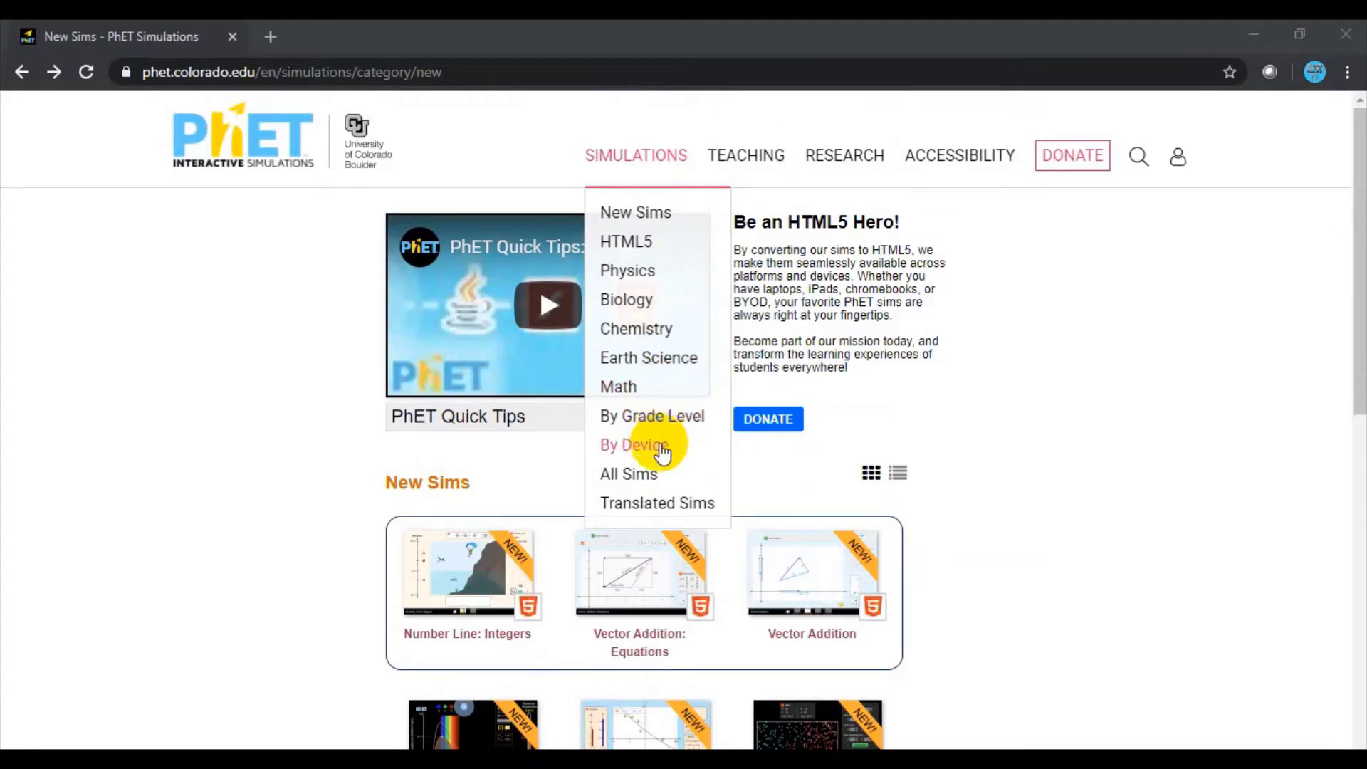
# - Show the All Sims list and scroll down to the Forces and Motion: Basics tile
pyautogui.click(636, 484)
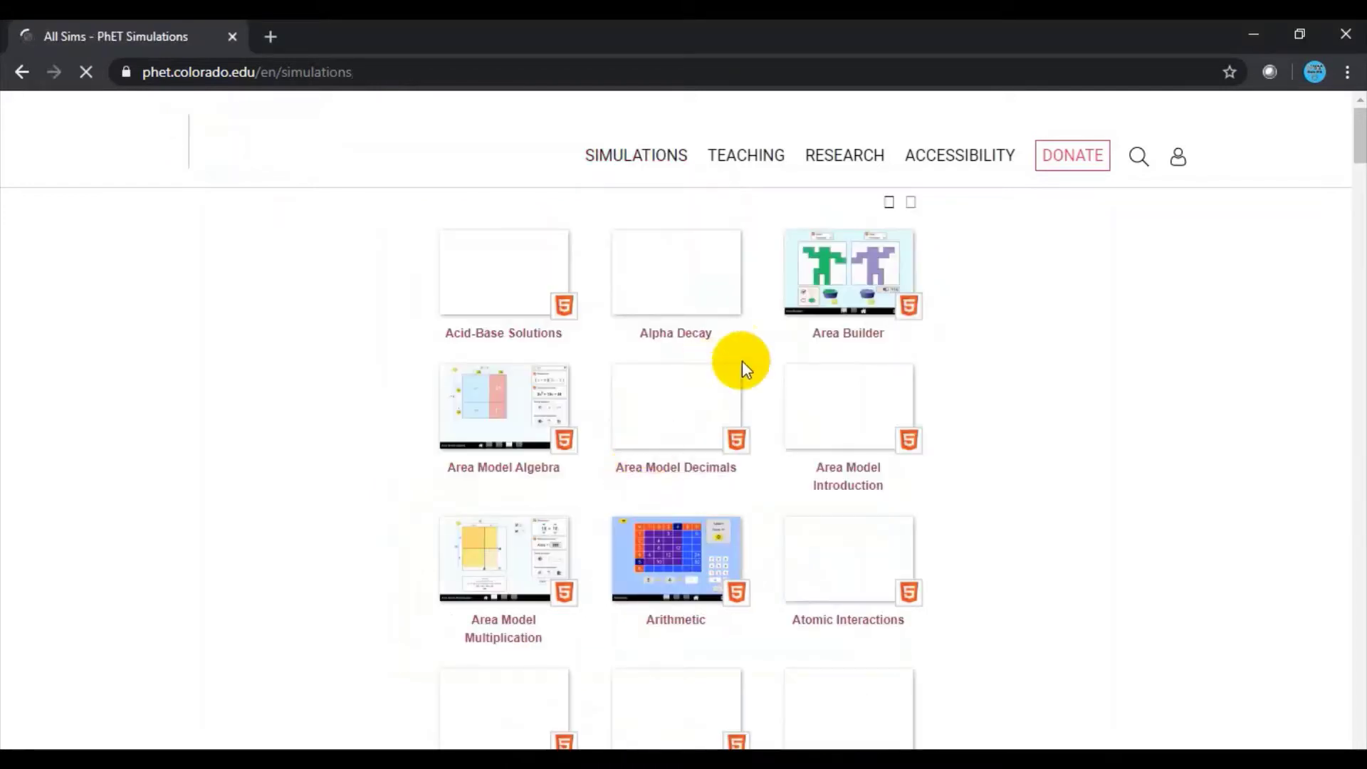
pyautogui.scroll(-3, 990, 360)
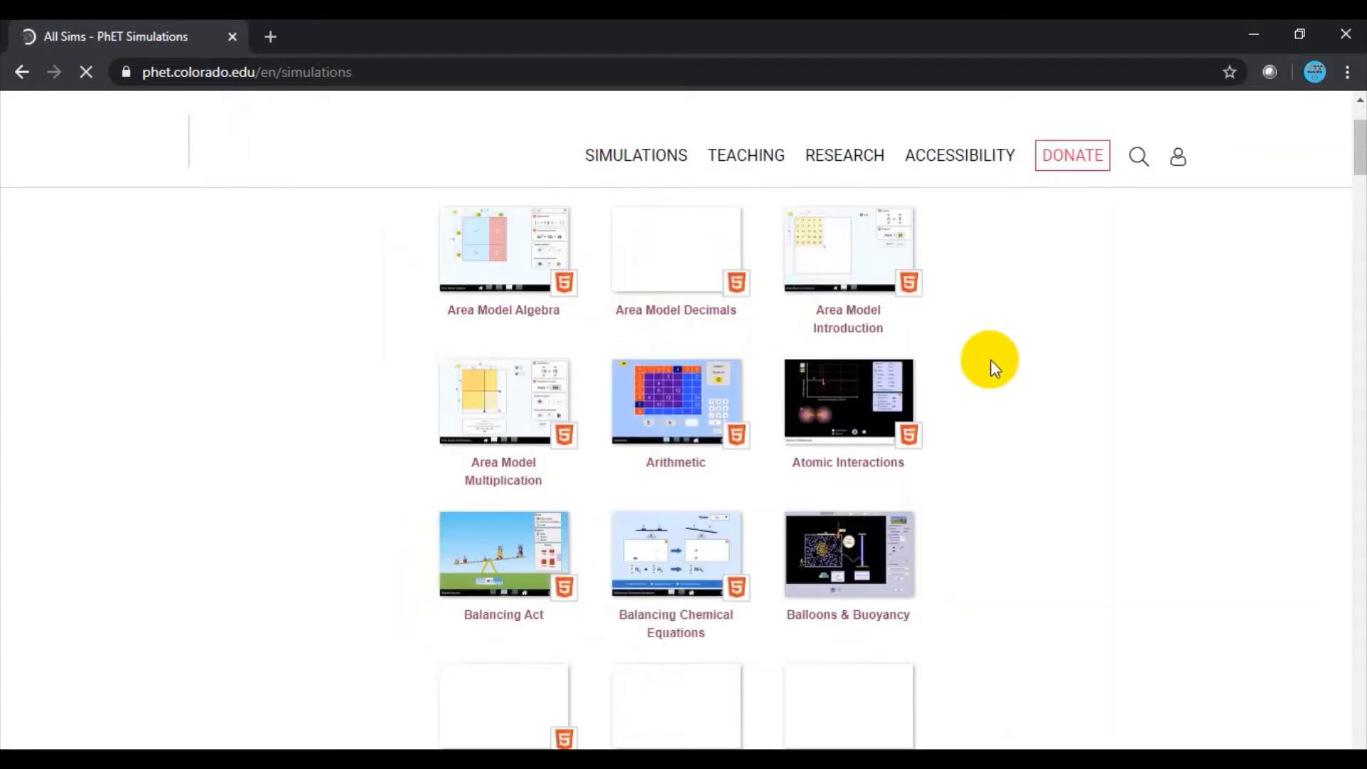
pyautogui.scroll(-5, 990, 360)
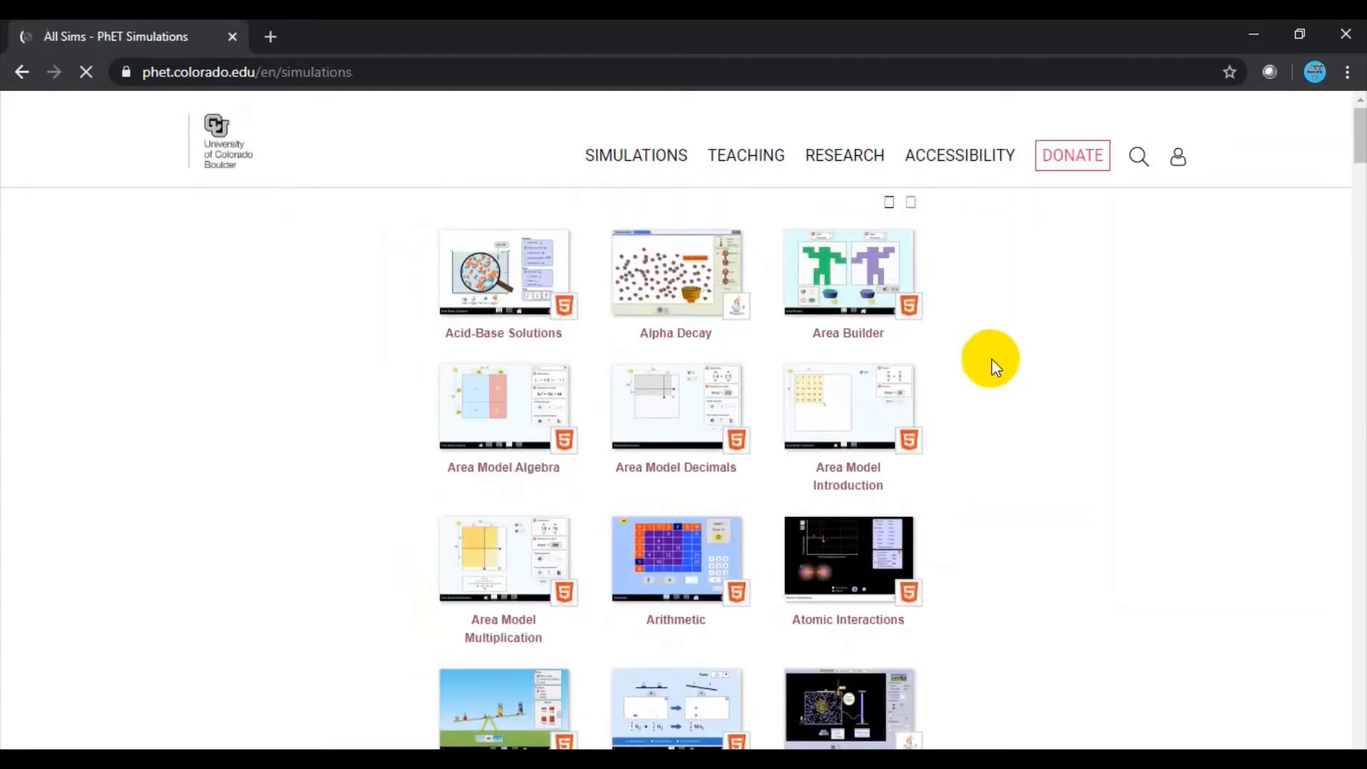
pyautogui.scroll(-5, 992, 360)
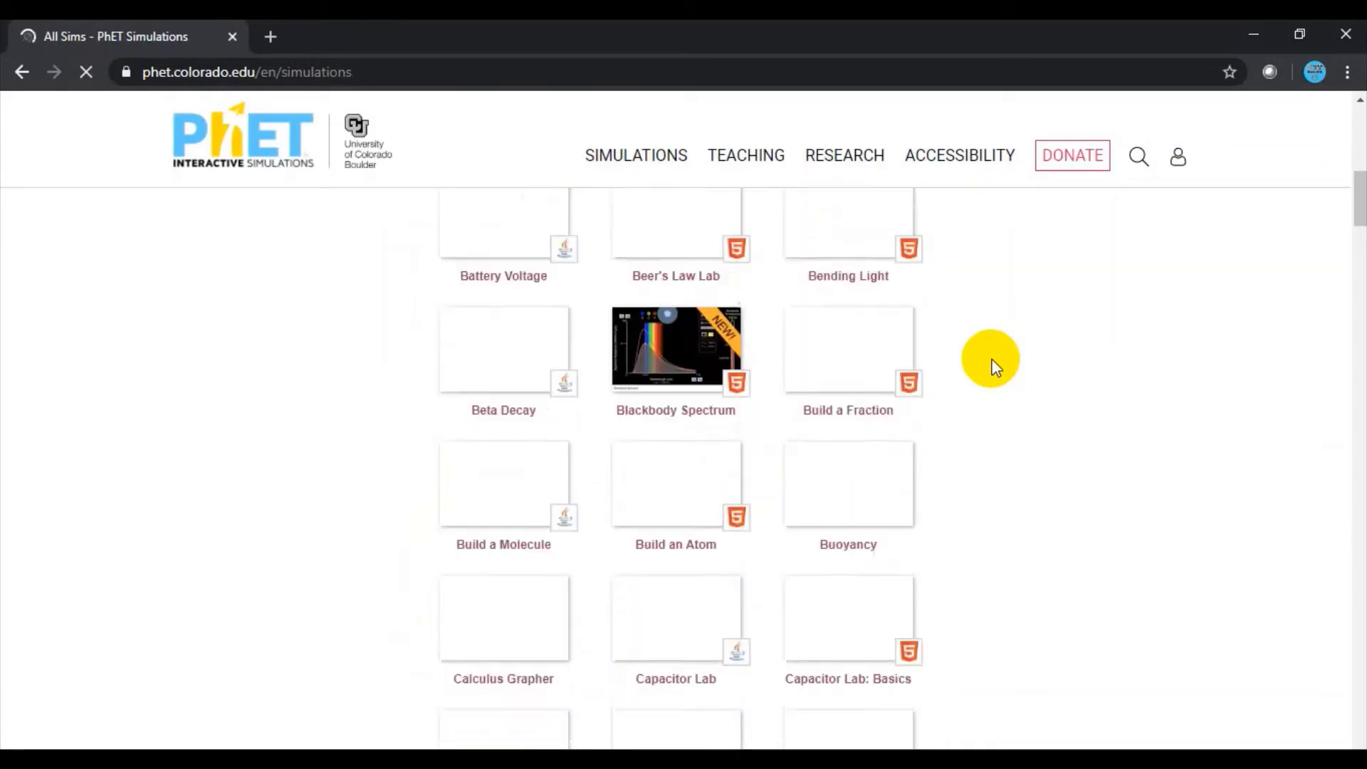
pyautogui.scroll(11, 991, 360)
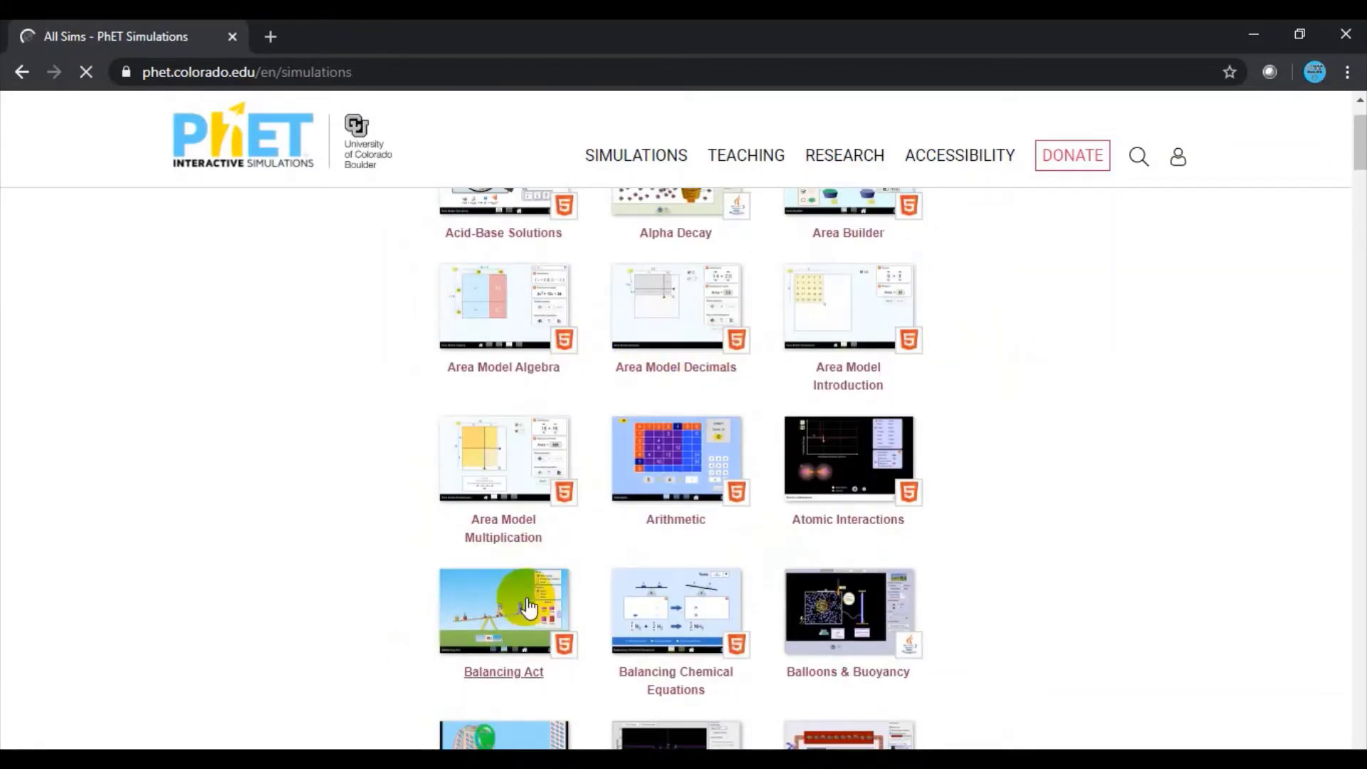
pyautogui.scroll(2, 521, 605)
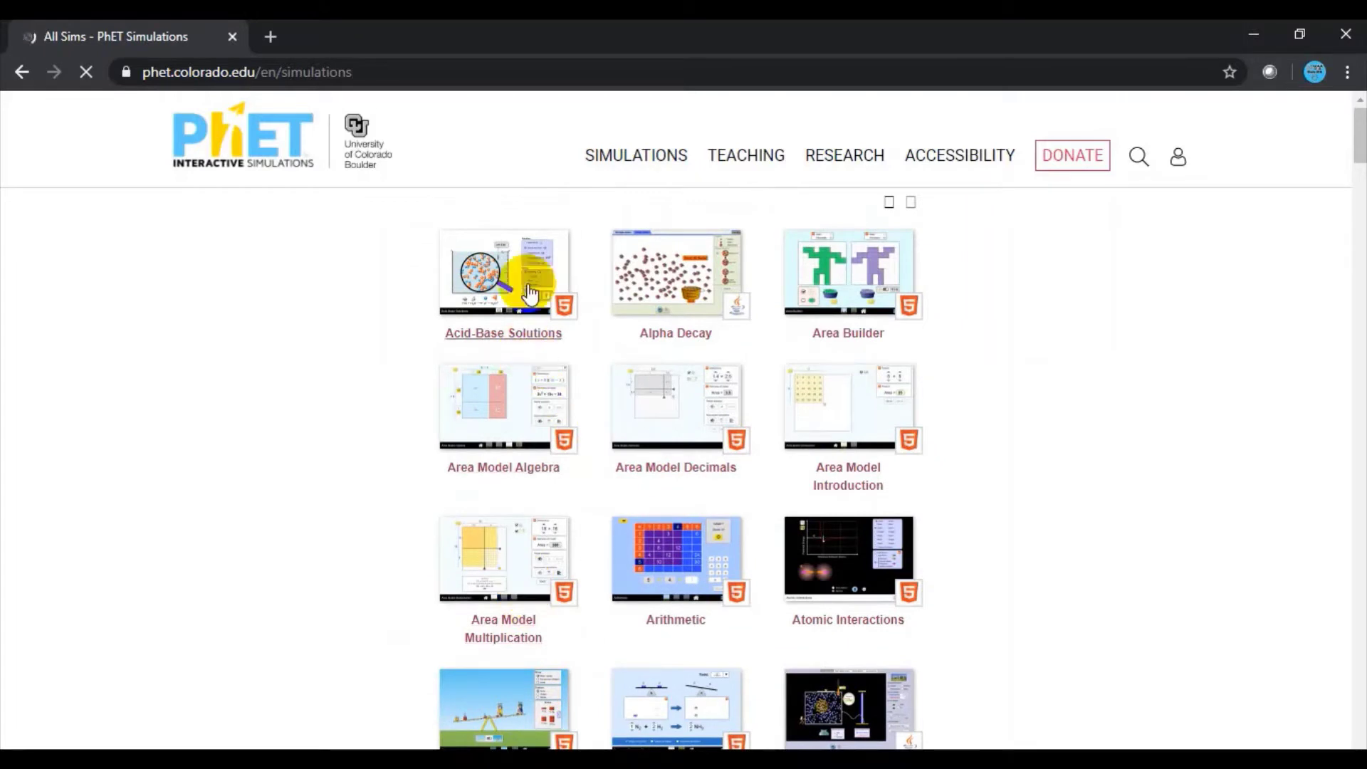
pyautogui.scroll(-7, 549, 349)
pyautogui.scroll(-5, 548, 349)
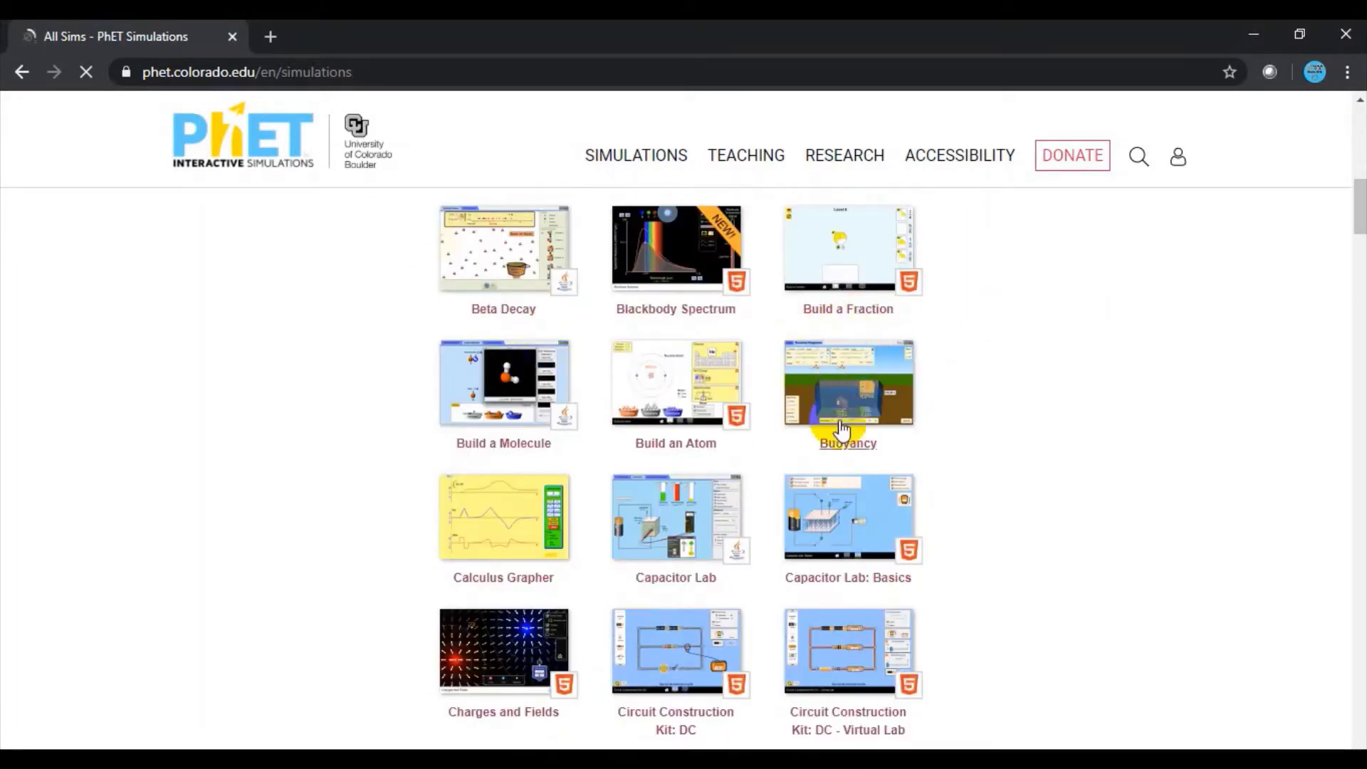
pyautogui.scroll(-3, 833, 428)
pyautogui.scroll(-1, 842, 429)
pyautogui.scroll(-4, 842, 429)
pyautogui.scroll(-3, 842, 429)
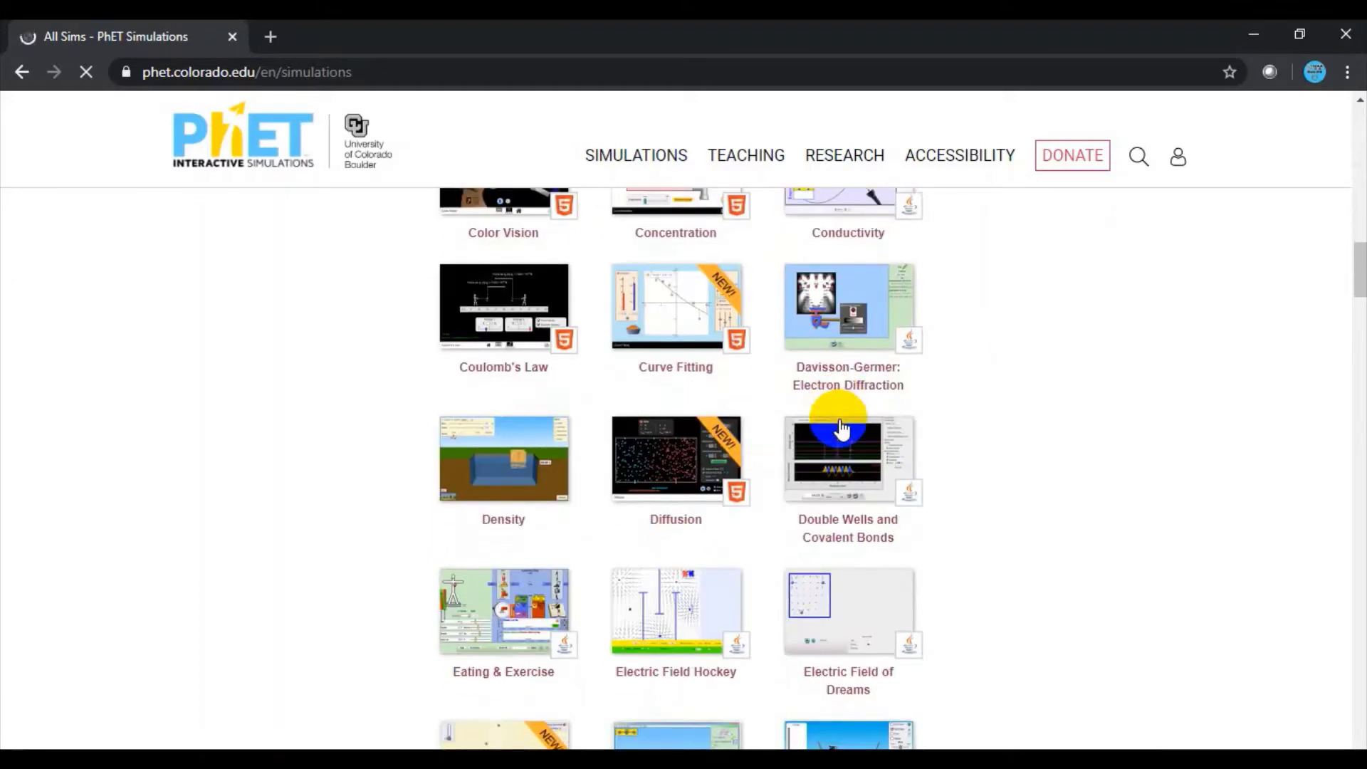
pyautogui.scroll(-3, 841, 429)
pyautogui.scroll(-4, 841, 430)
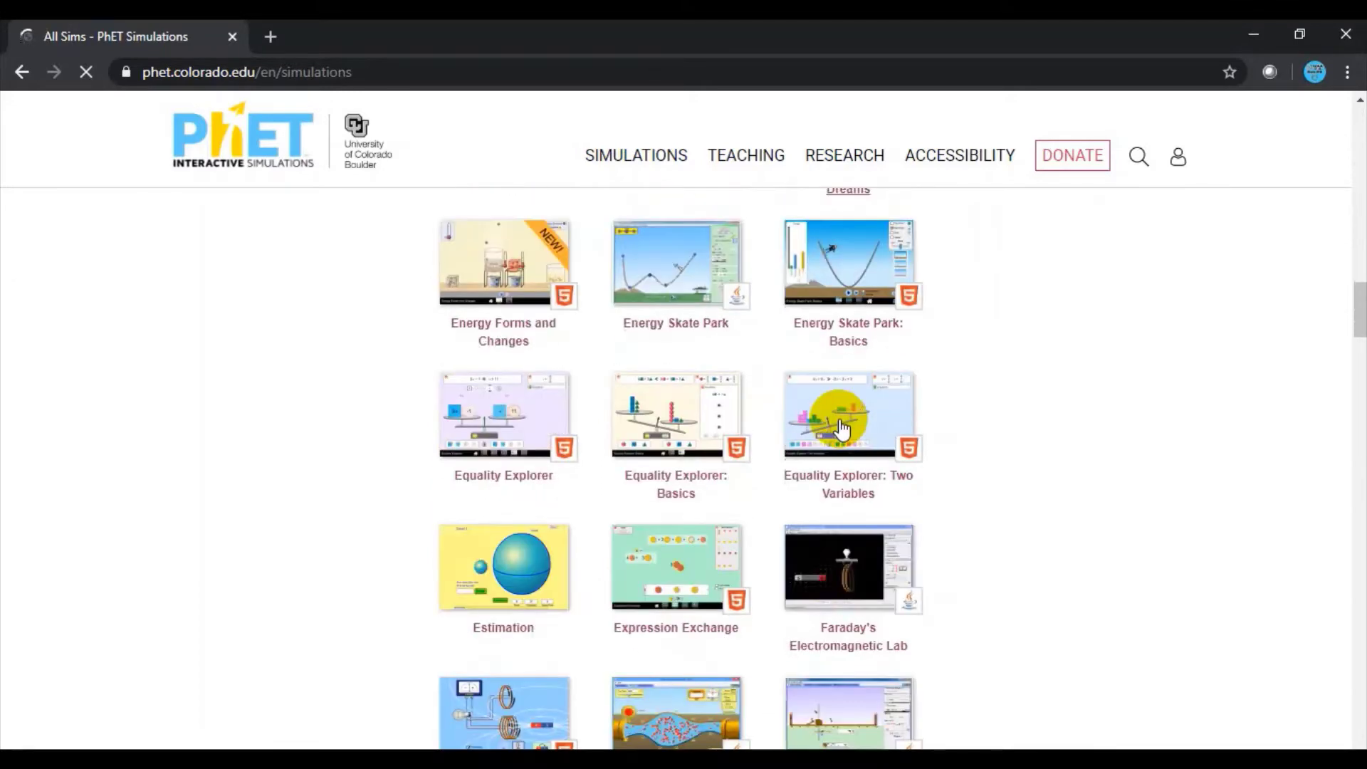
pyautogui.scroll(-5, 842, 427)
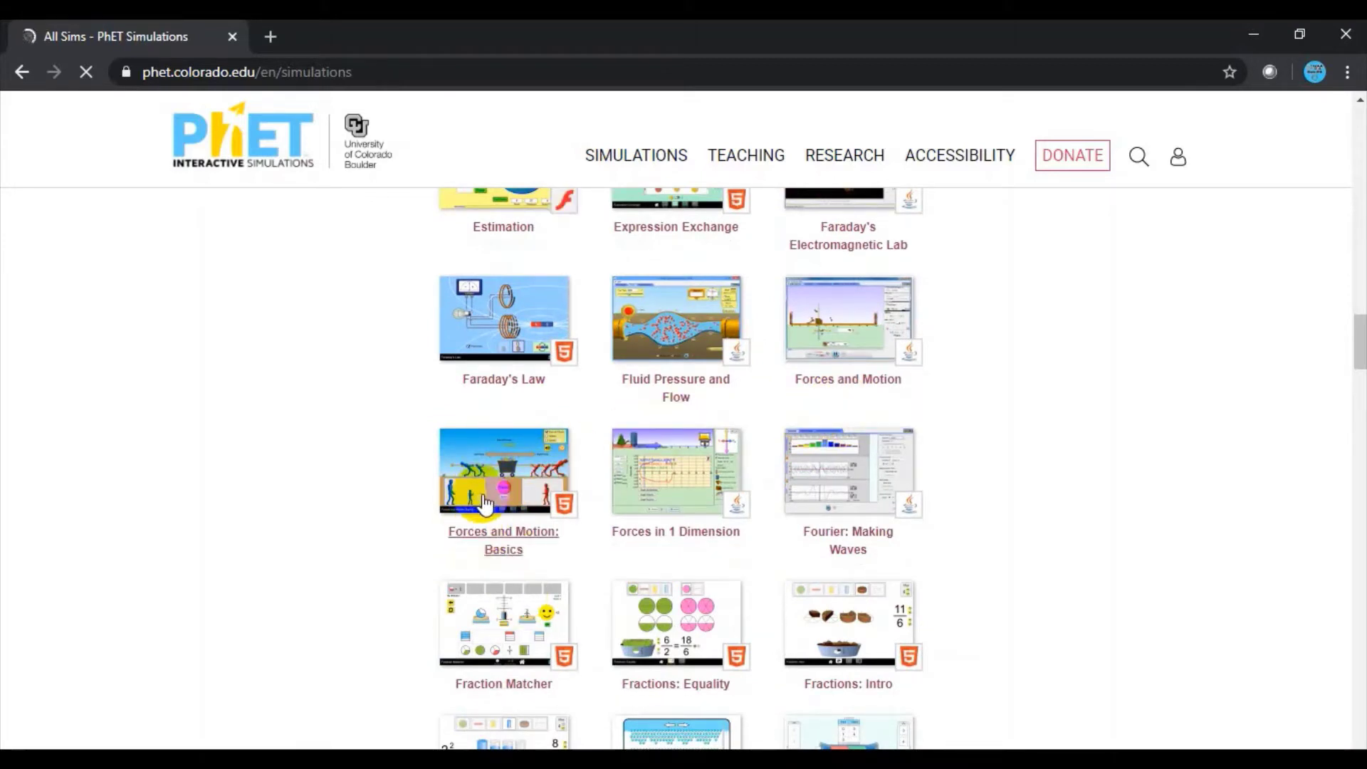
# - Open the Forces and Motion: Basics page, download it for offline use, and launch it online
pyautogui.click(511, 542)
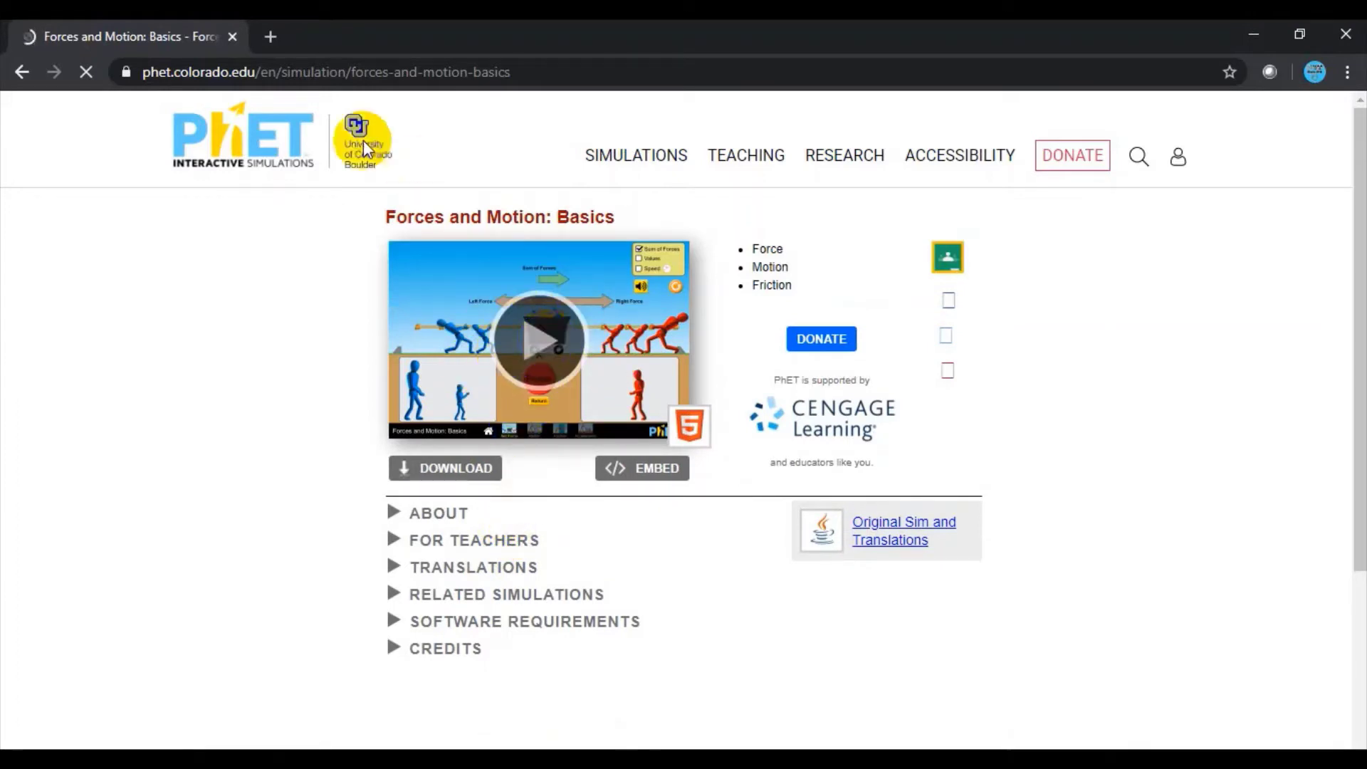
pyautogui.click(463, 467)
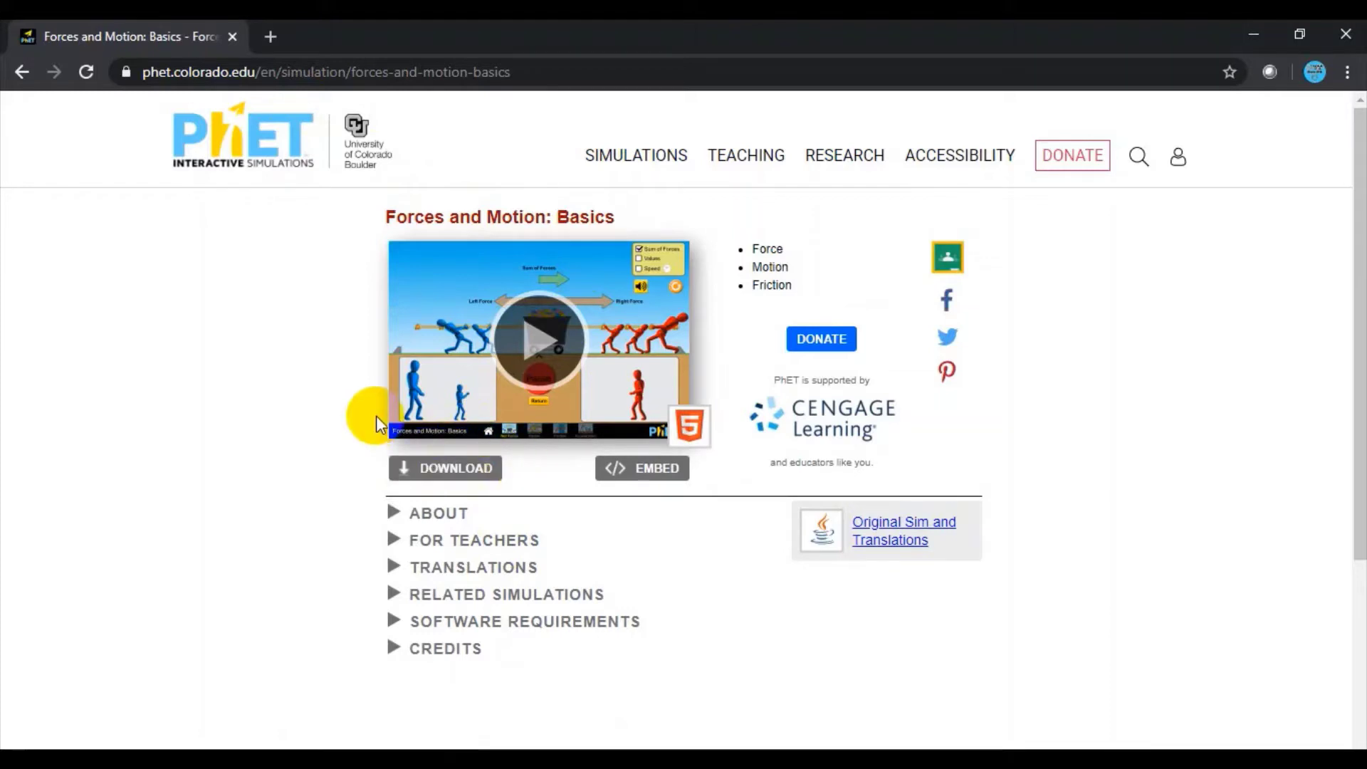
pyautogui.click(456, 472)
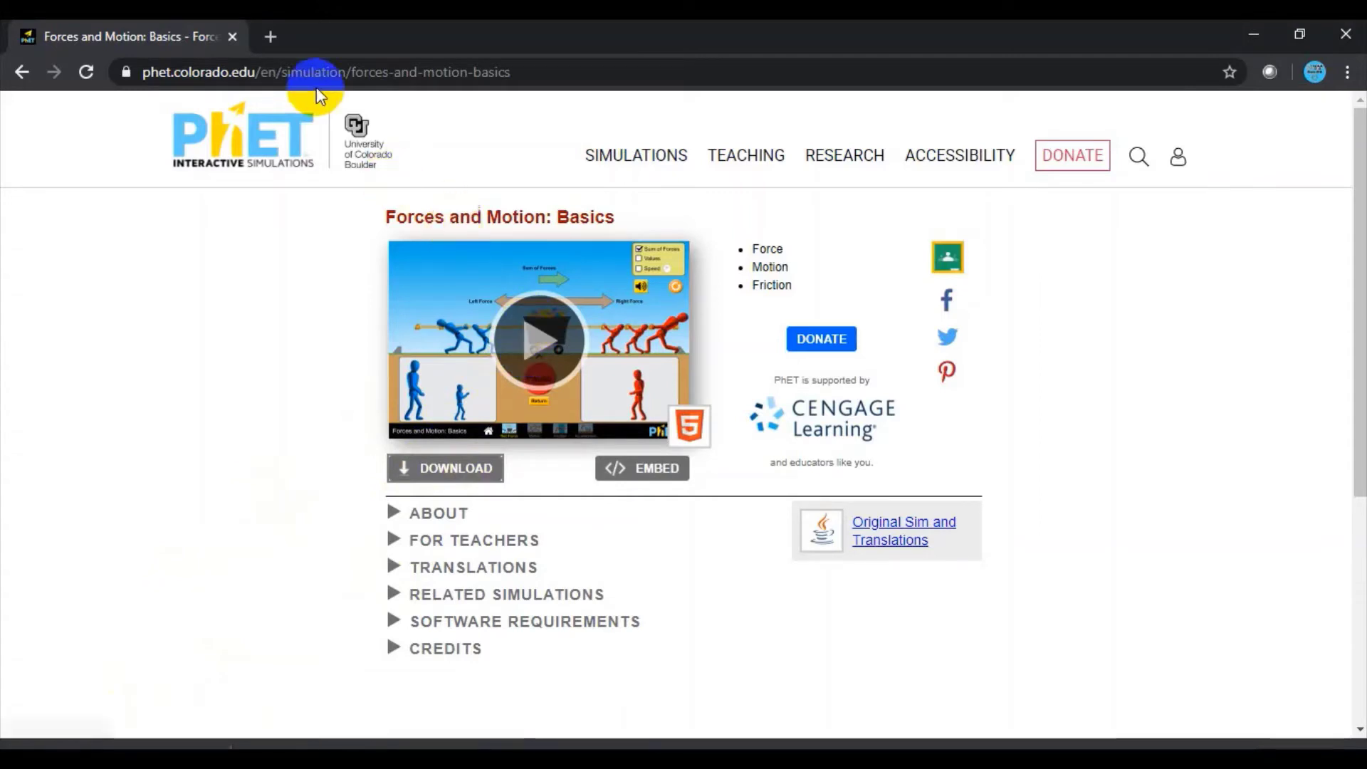
pyautogui.click(476, 290)
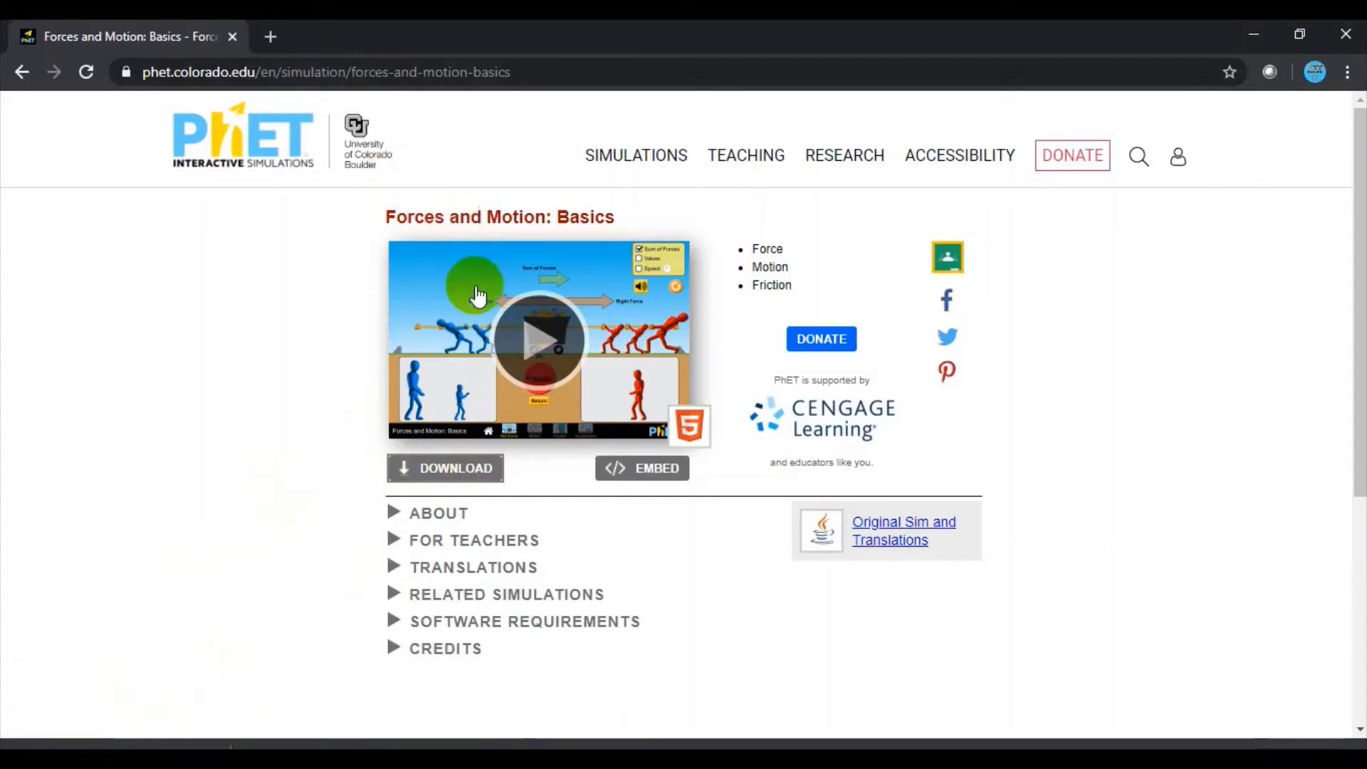
pyautogui.click(552, 370)
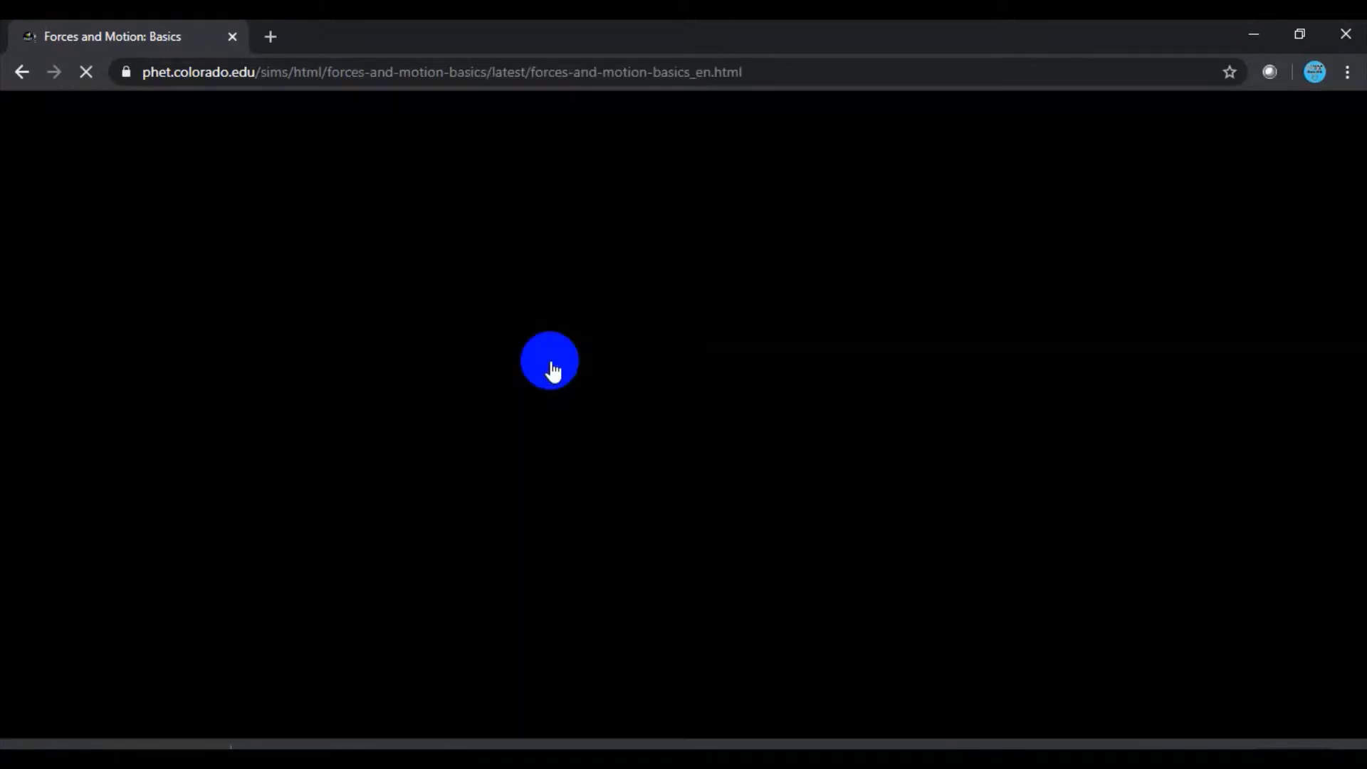
# - Run Forces and Motion: Basics online and enter its Net Force tug-of-war screen
pyautogui.click(552, 369)
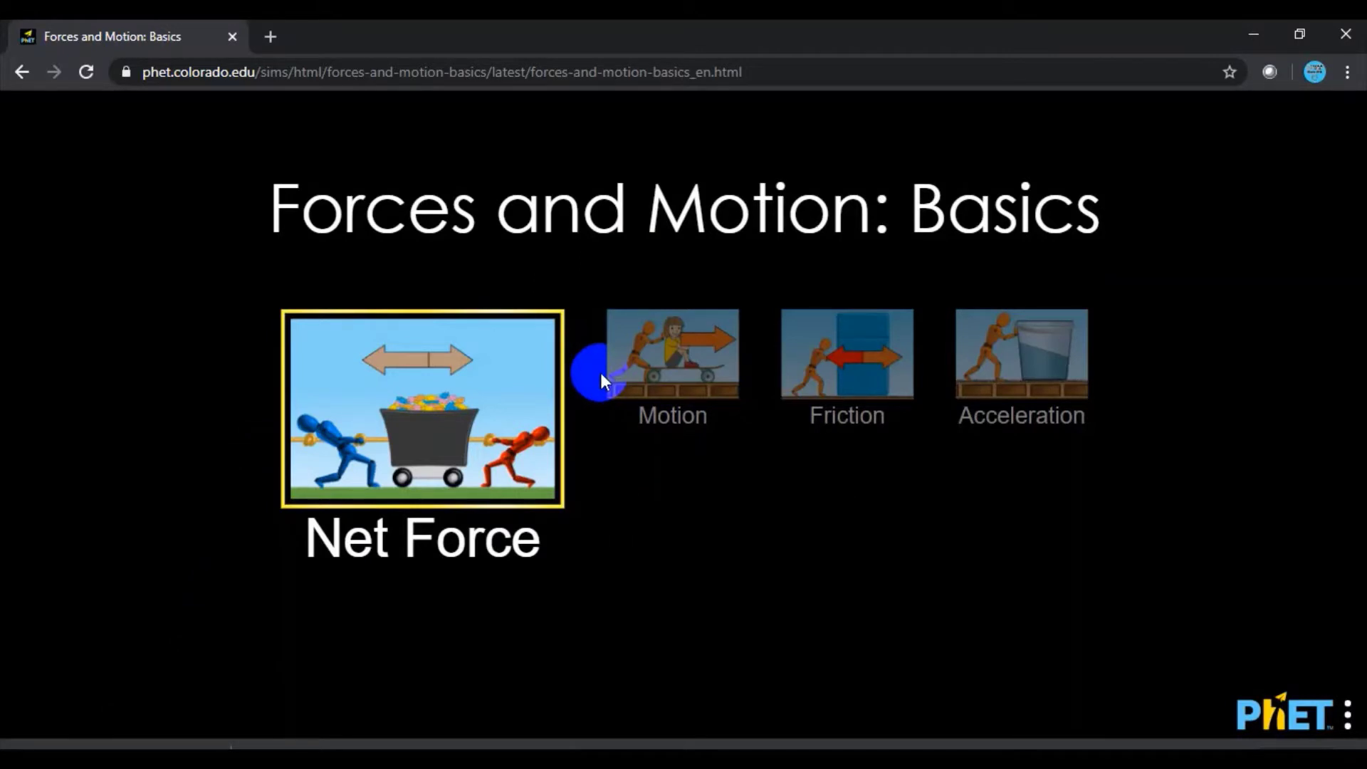
pyautogui.click(530, 327)
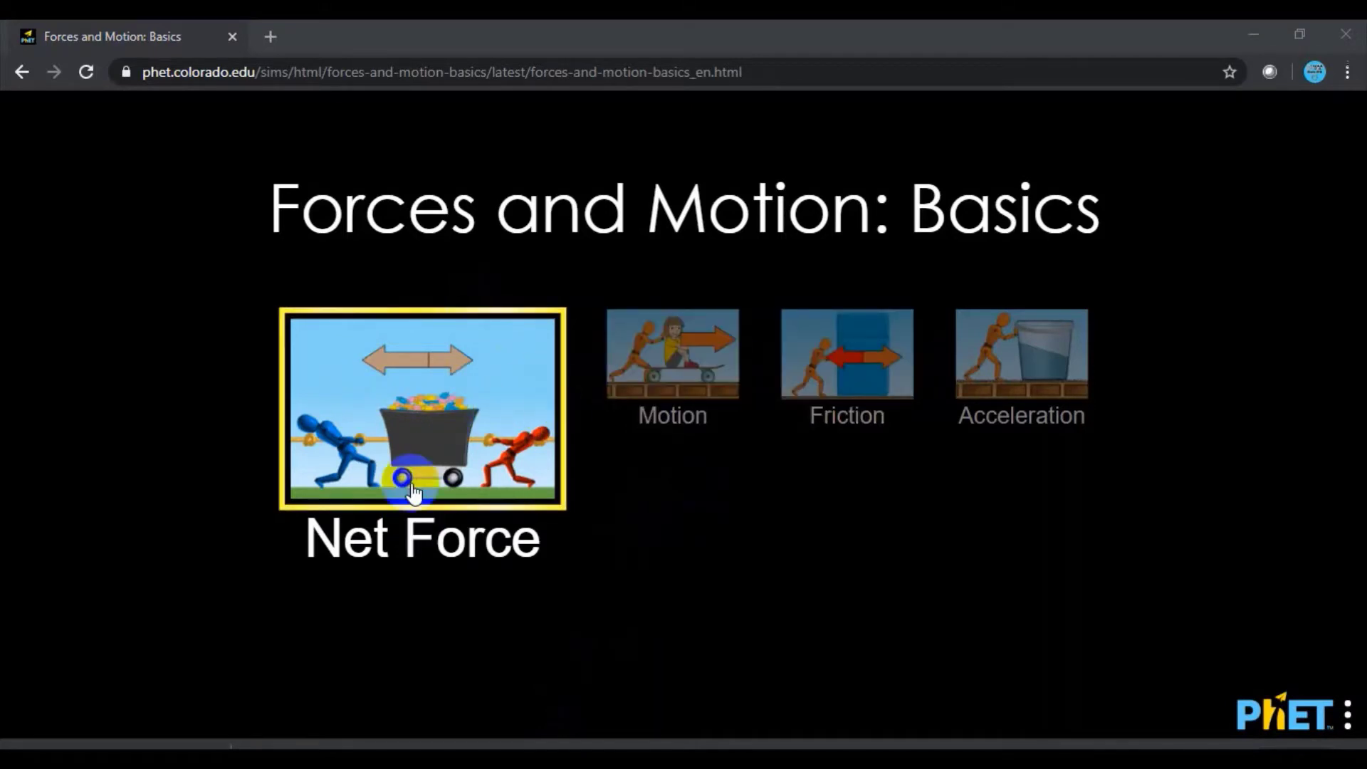
pyautogui.click(673, 396)
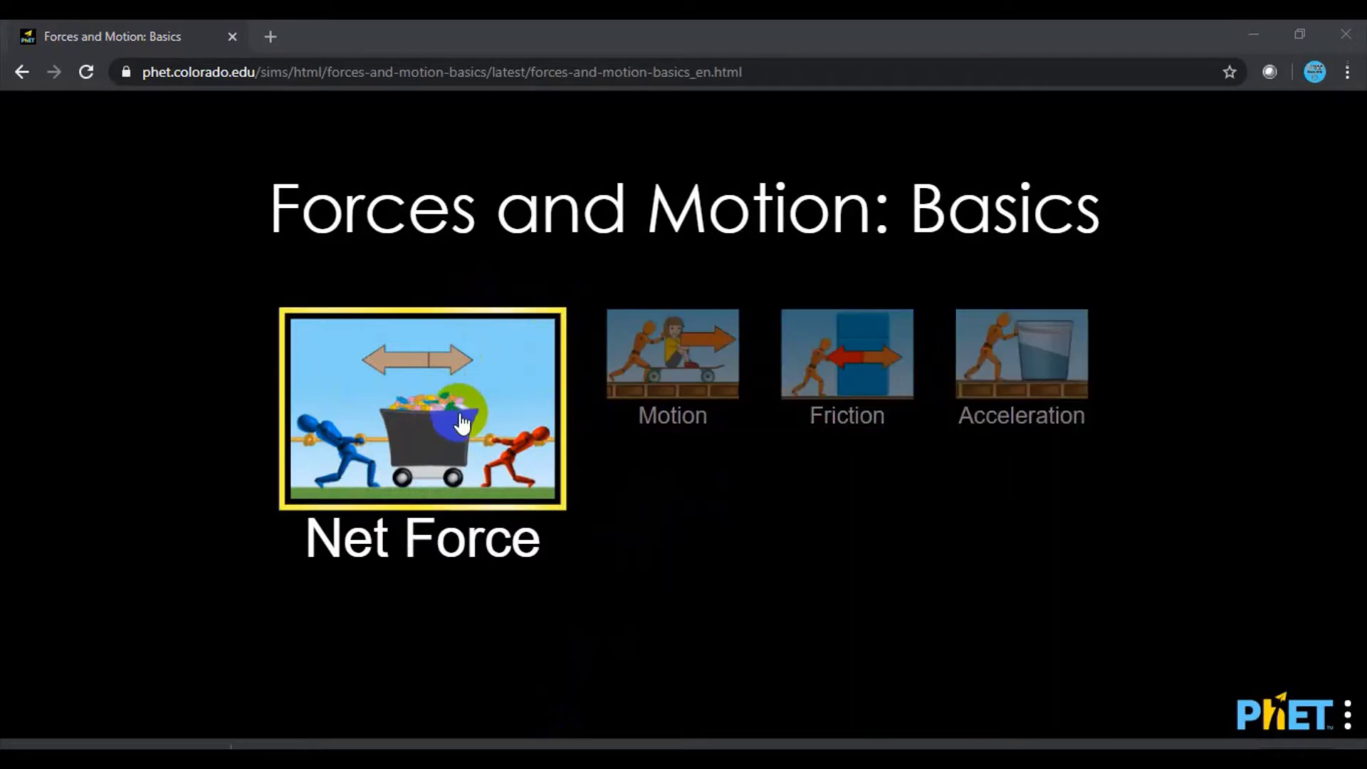
pyautogui.click(400, 458)
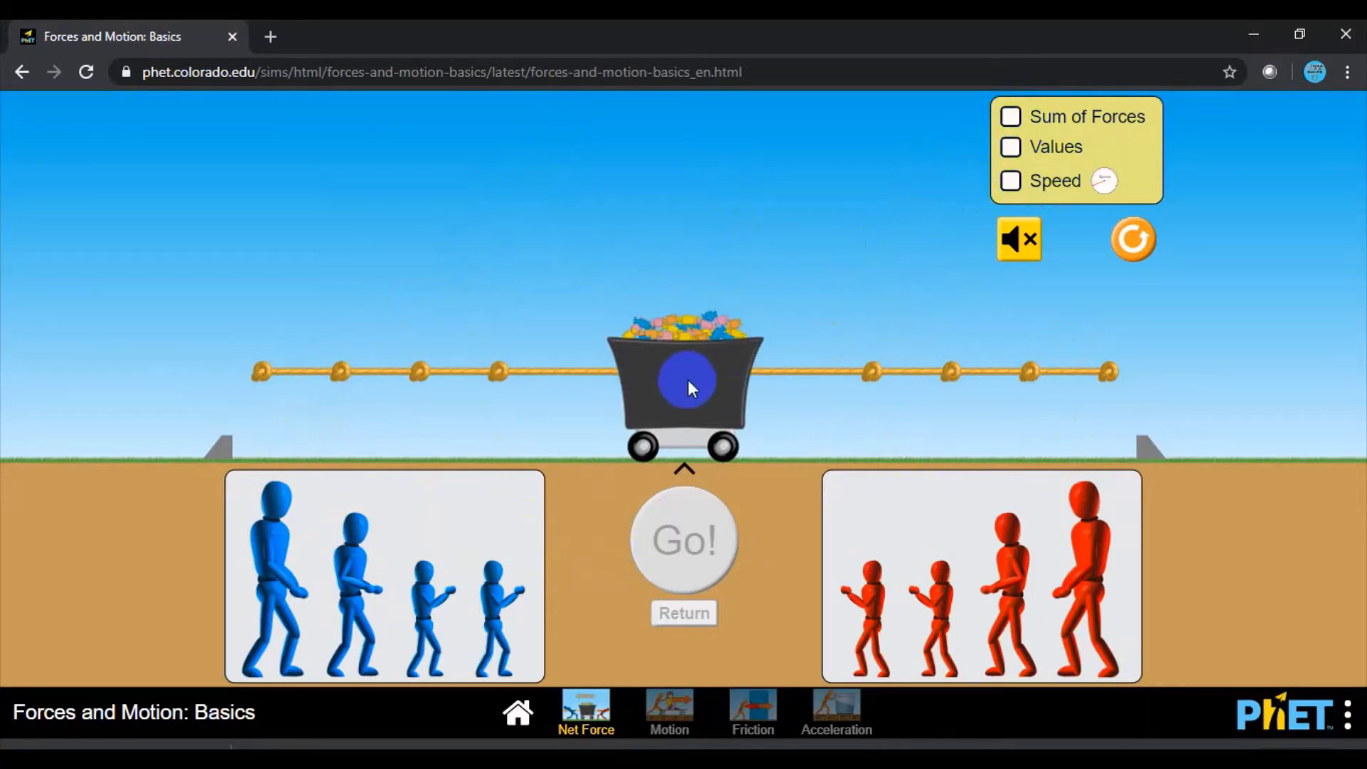
# - Turn the sound on and attach the smallest blue puller to the left rope knot
pyautogui.click(1019, 240)
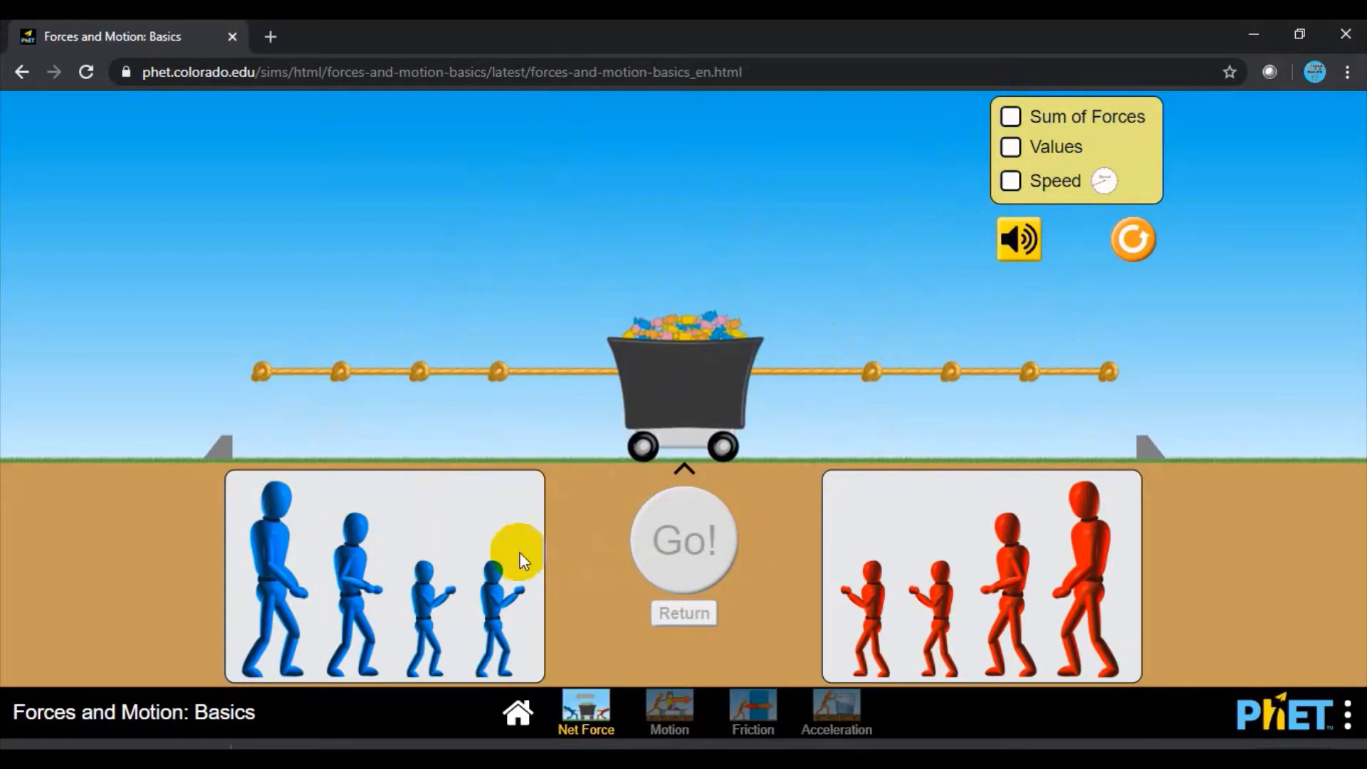
pyautogui.moveTo(523, 560); pyautogui.dragTo(475, 406)
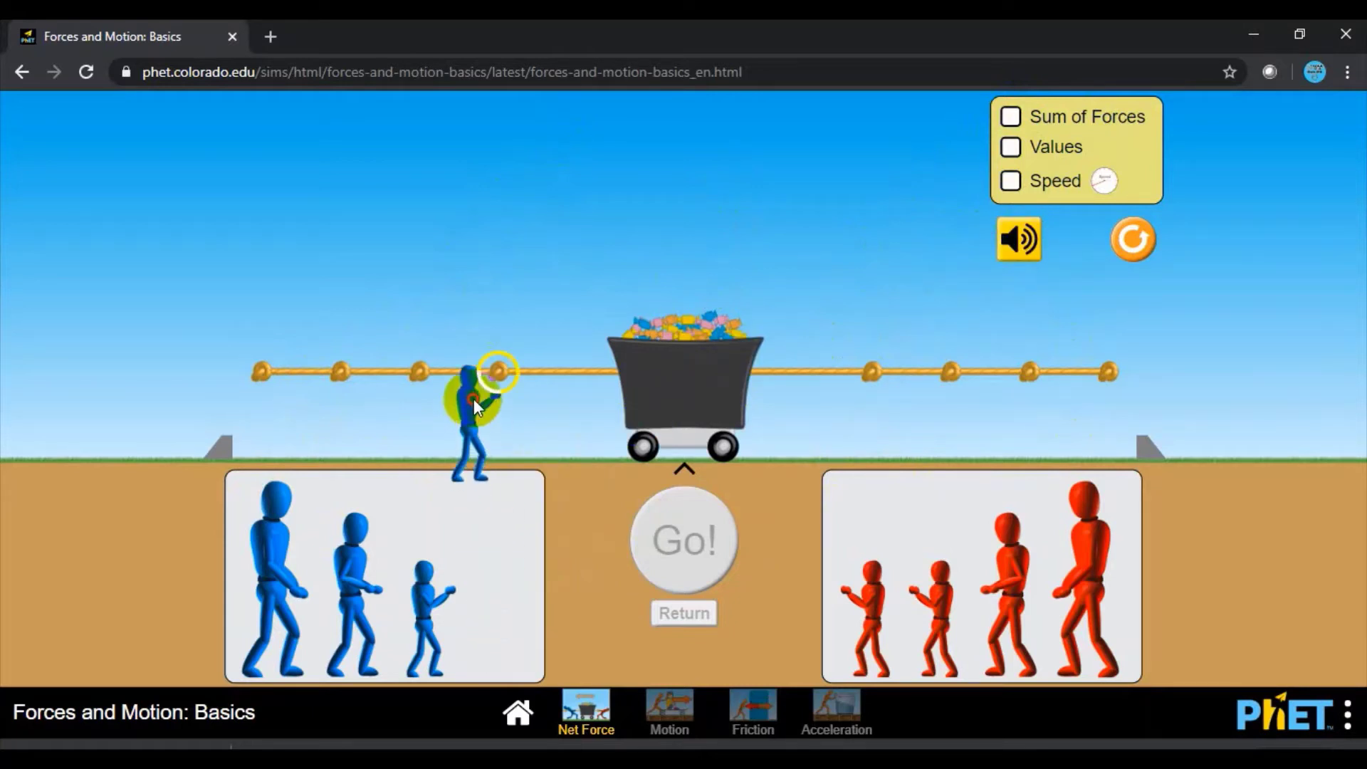
pyautogui.moveTo(475, 406); pyautogui.dragTo(490, 338)
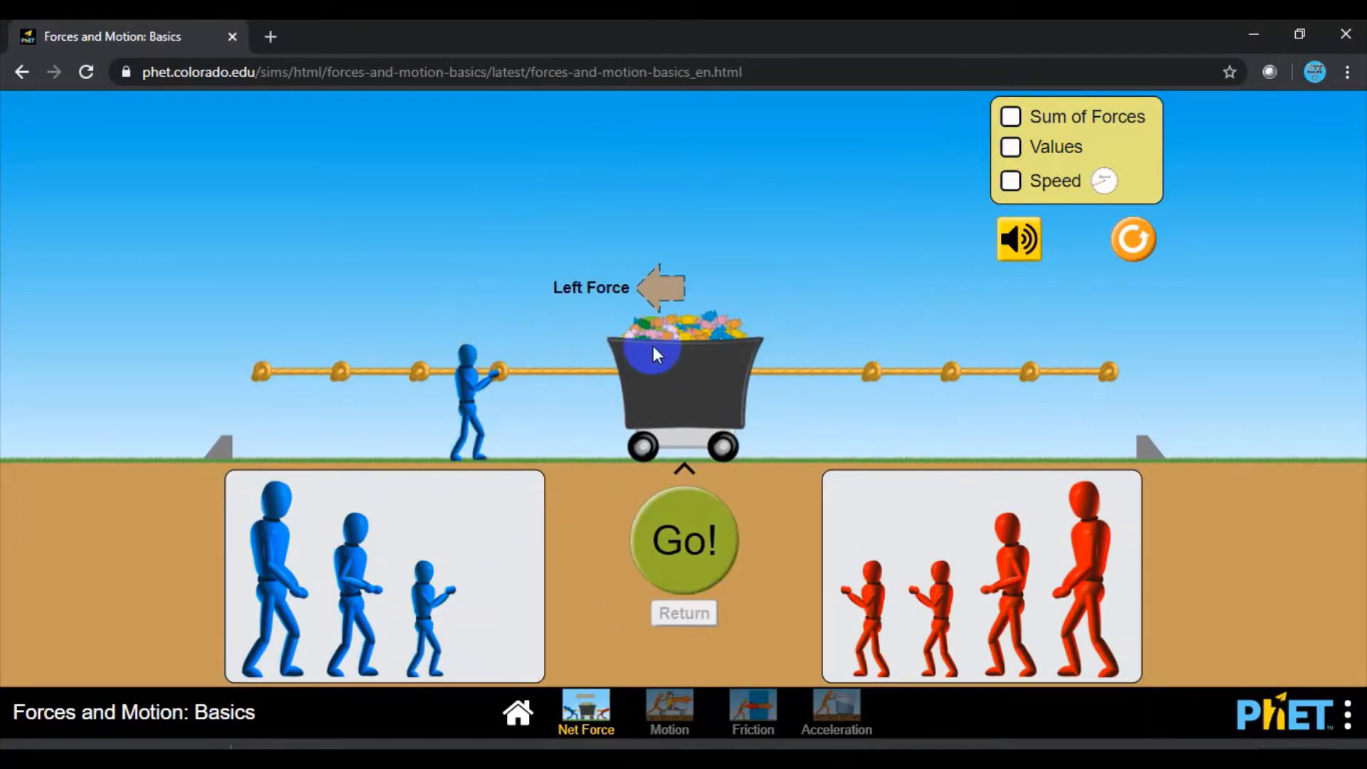
# - Show Sum of Forces and Values, then add a small and the largest red puller
pyautogui.click(1014, 125)
pyautogui.click(1013, 151)
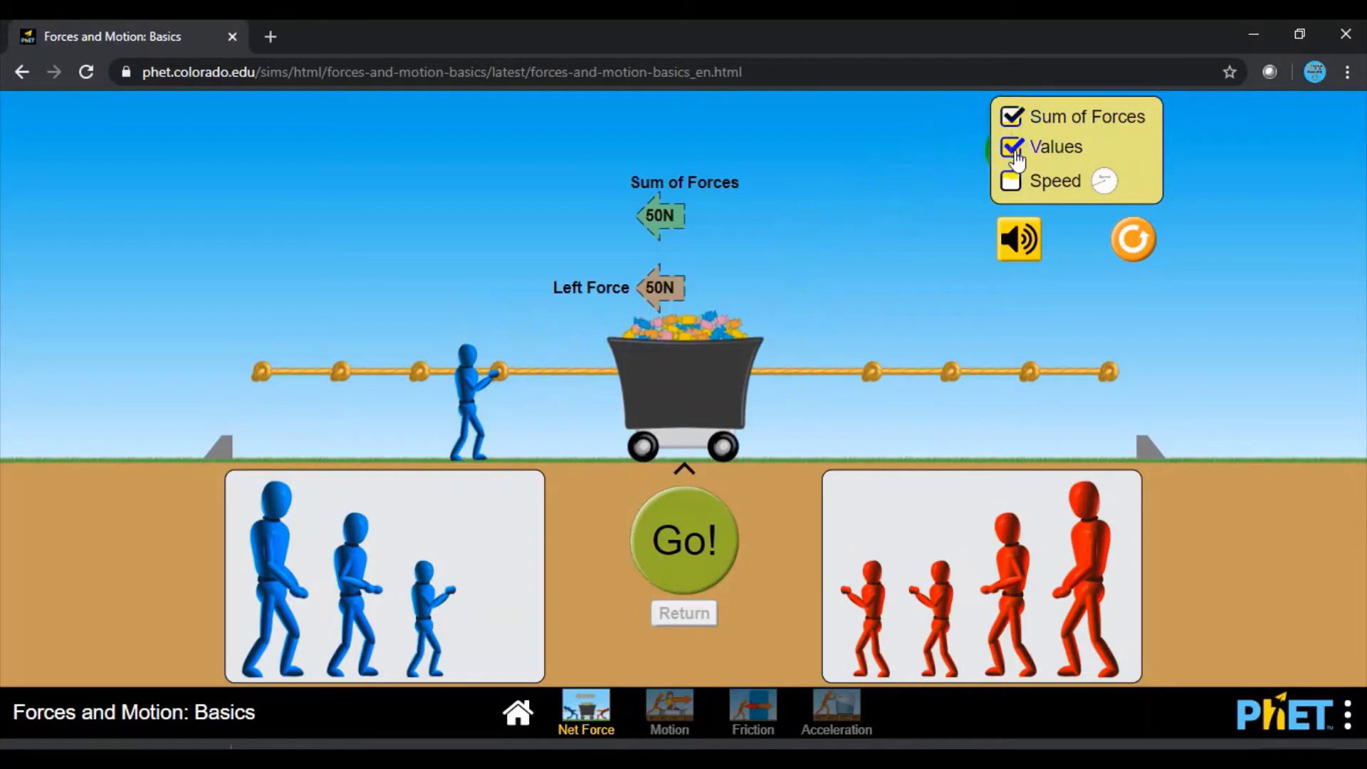
pyautogui.click(1014, 150)
pyautogui.click(1015, 127)
pyautogui.click(1014, 126)
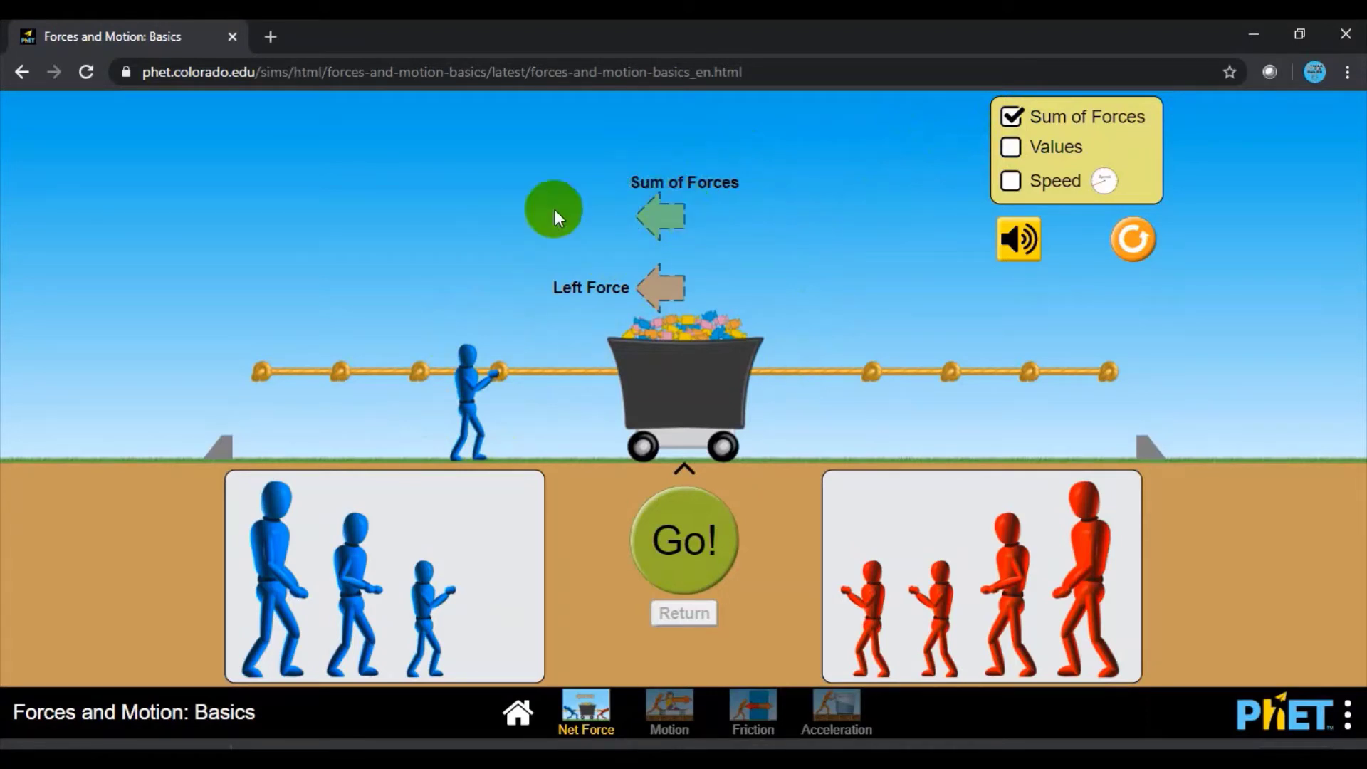
pyautogui.click(1010, 147)
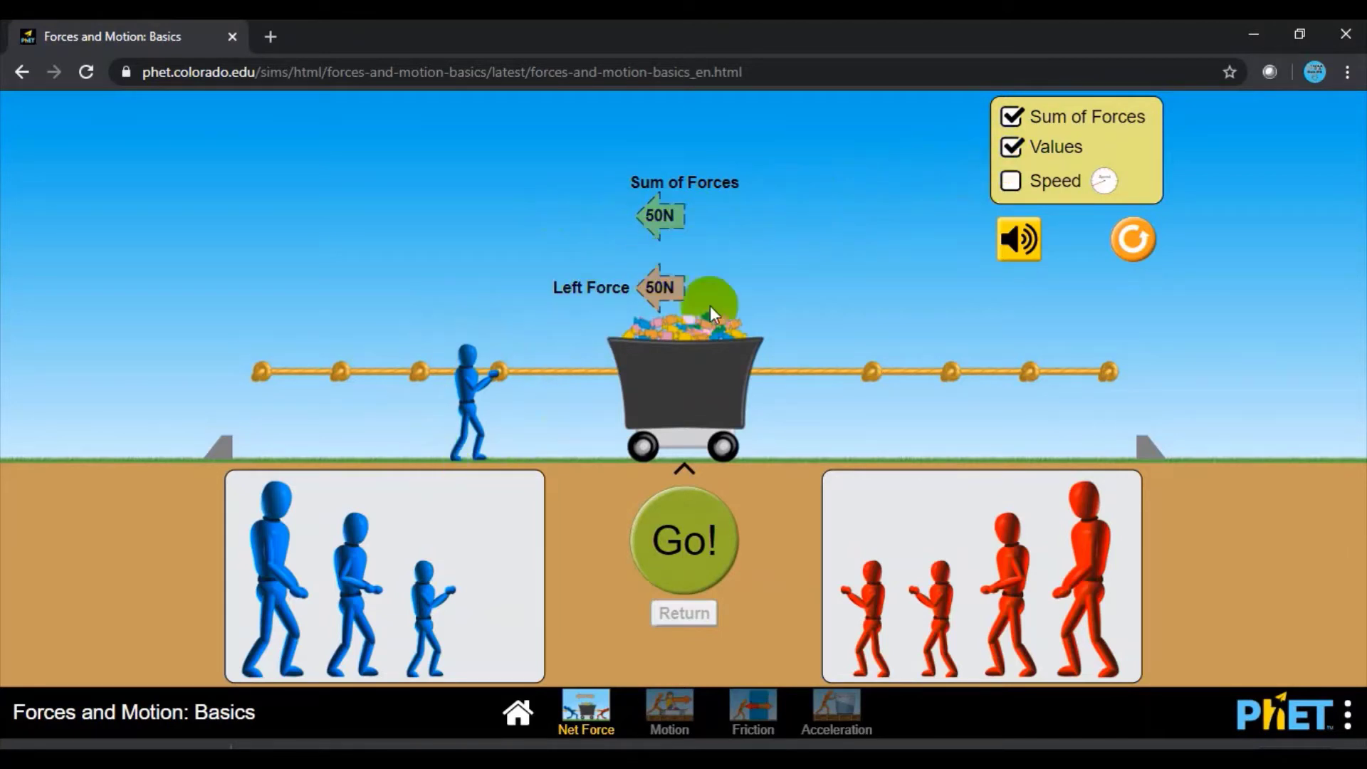
pyautogui.moveTo(851, 588); pyautogui.dragTo(877, 393)
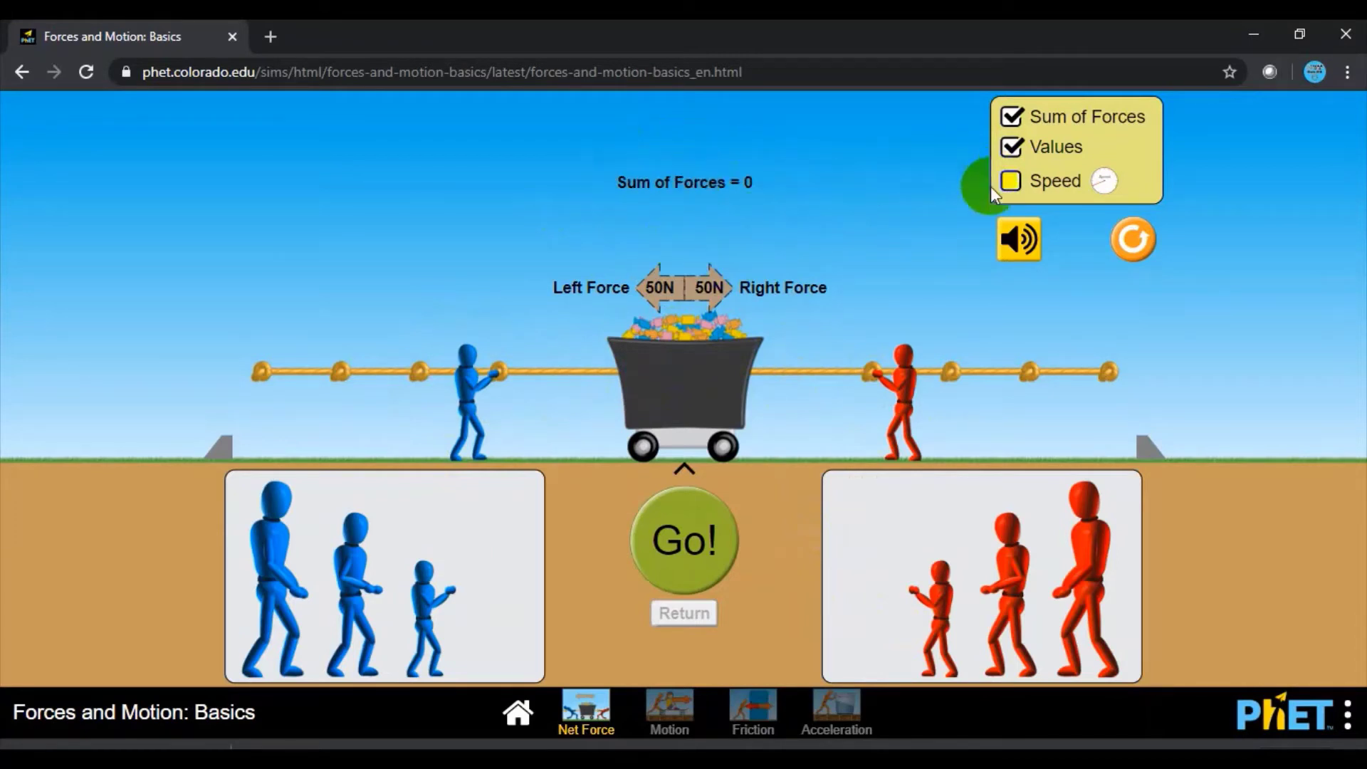
pyautogui.moveTo(1068, 571)
pyautogui.mouseDown()
pyautogui.moveTo(1053, 416)
pyautogui.moveTo(986, 372)
pyautogui.mouseUp()
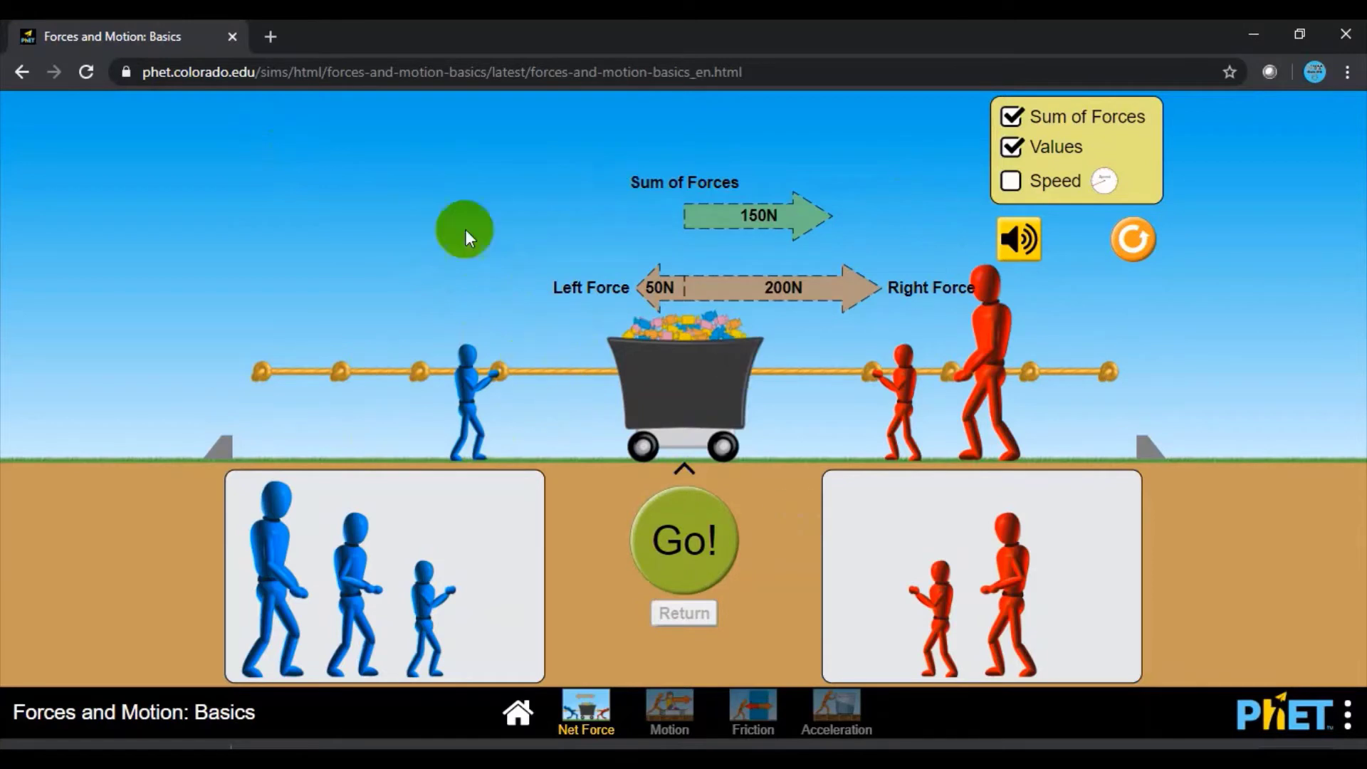
# - Put two small blue pullers against medium and small red ones, then show Wi-Fi networks
pyautogui.moveTo(468, 391); pyautogui.dragTo(518, 582)
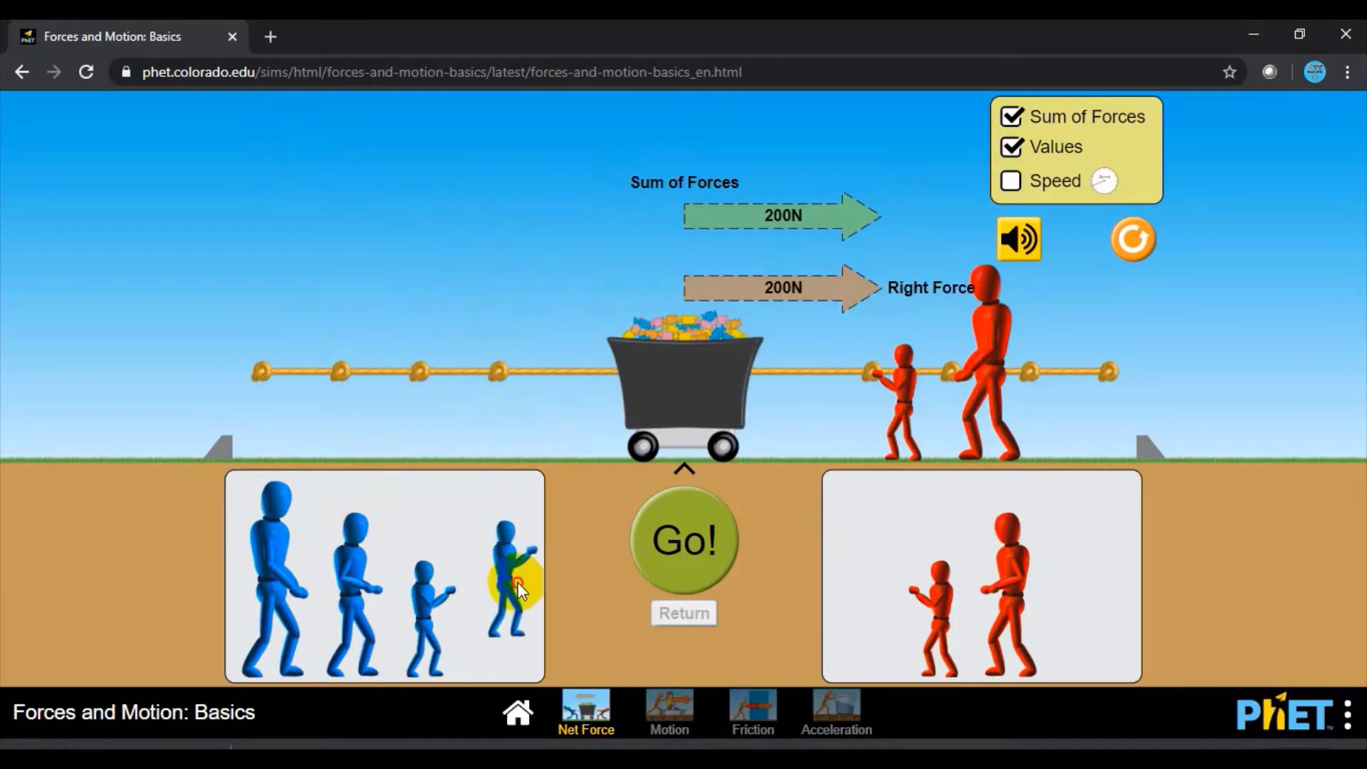
pyautogui.moveTo(876, 426); pyautogui.dragTo(886, 601)
pyautogui.moveTo(1004, 388); pyautogui.dragTo(1101, 596)
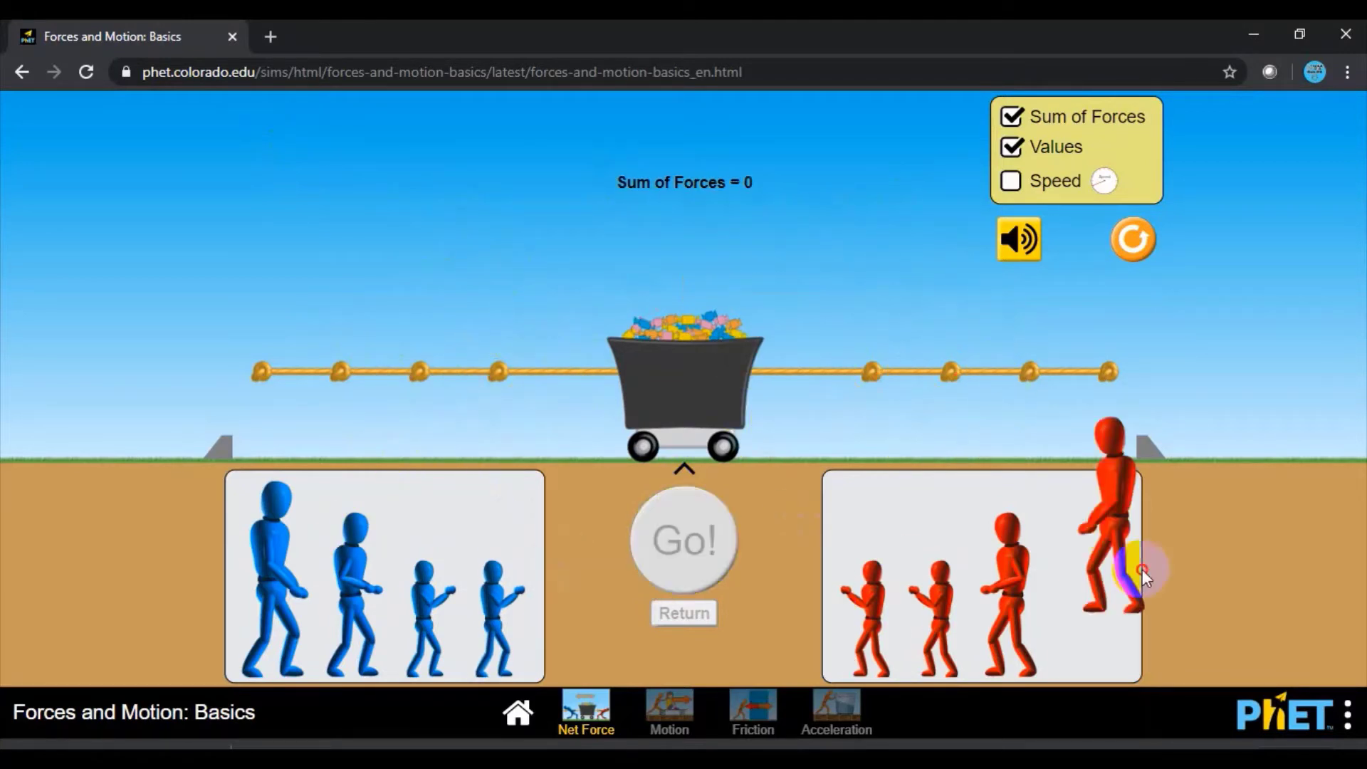
pyautogui.moveTo(1014, 583); pyautogui.dragTo(883, 366)
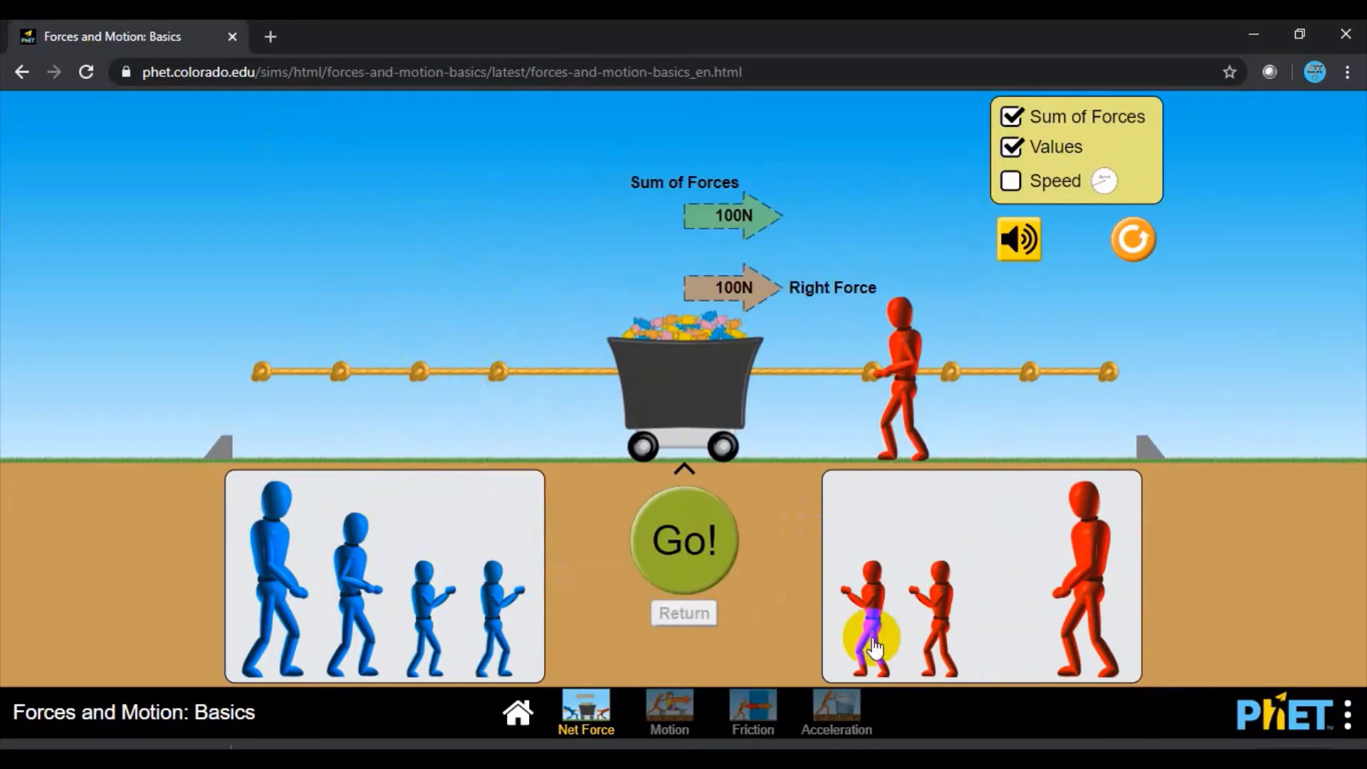
pyautogui.moveTo(865, 634); pyautogui.dragTo(844, 425)
pyautogui.moveTo(427, 598); pyautogui.dragTo(420, 366)
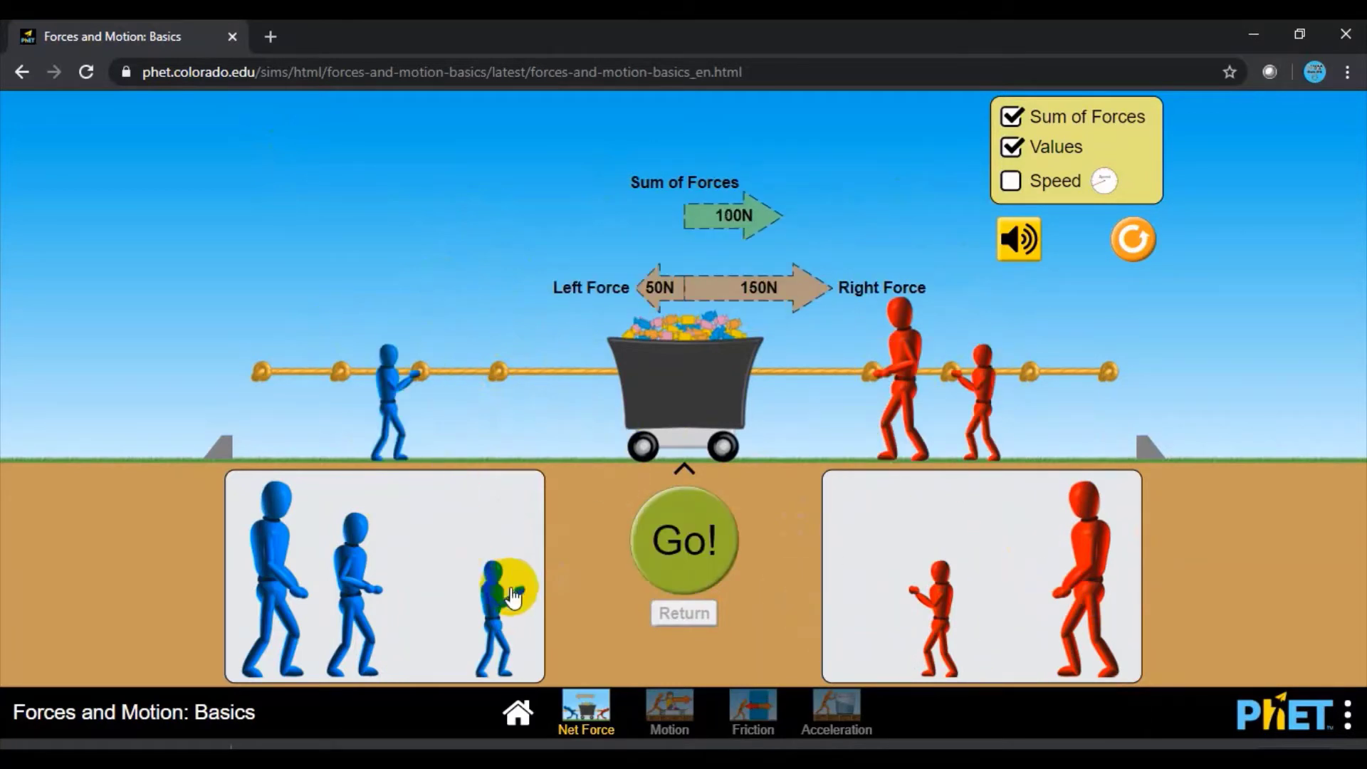
pyautogui.moveTo(505, 591); pyautogui.dragTo(511, 327)
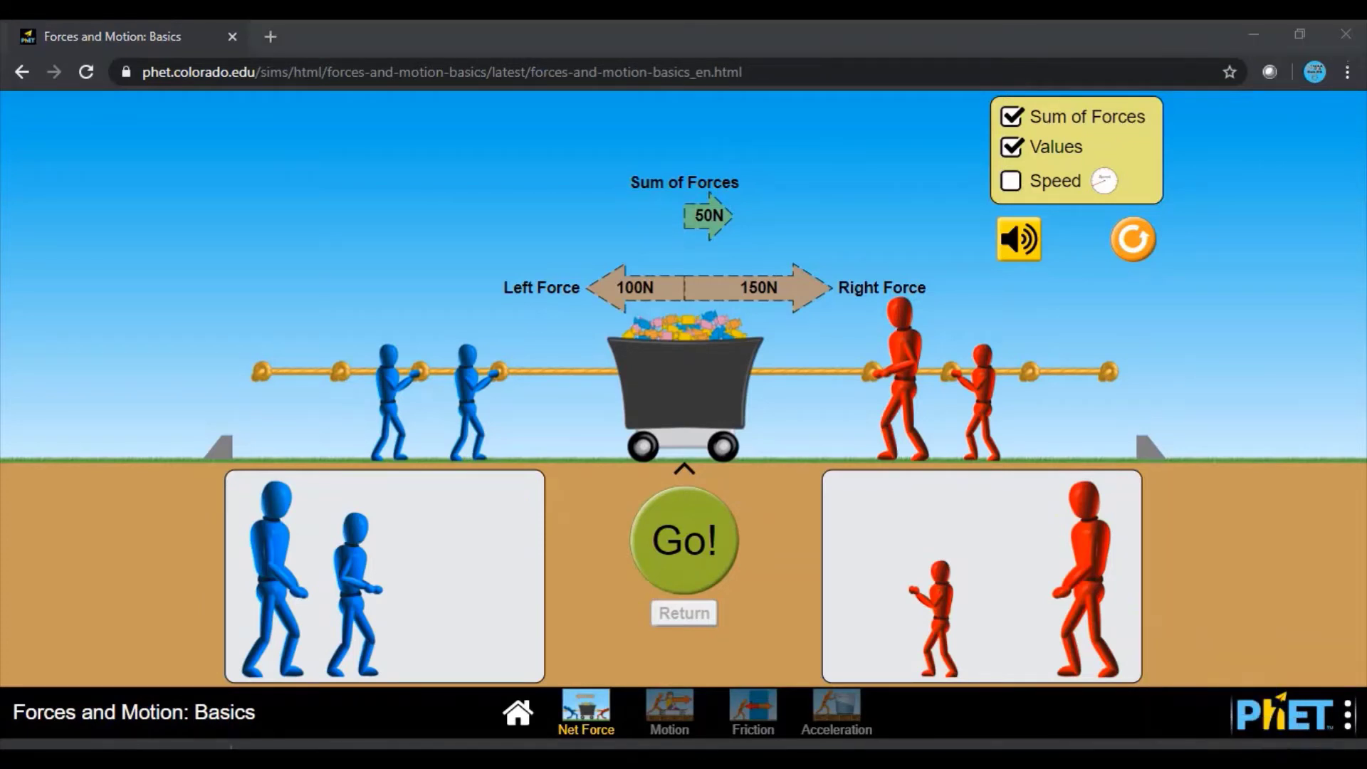
pyautogui.click(1346, 759)
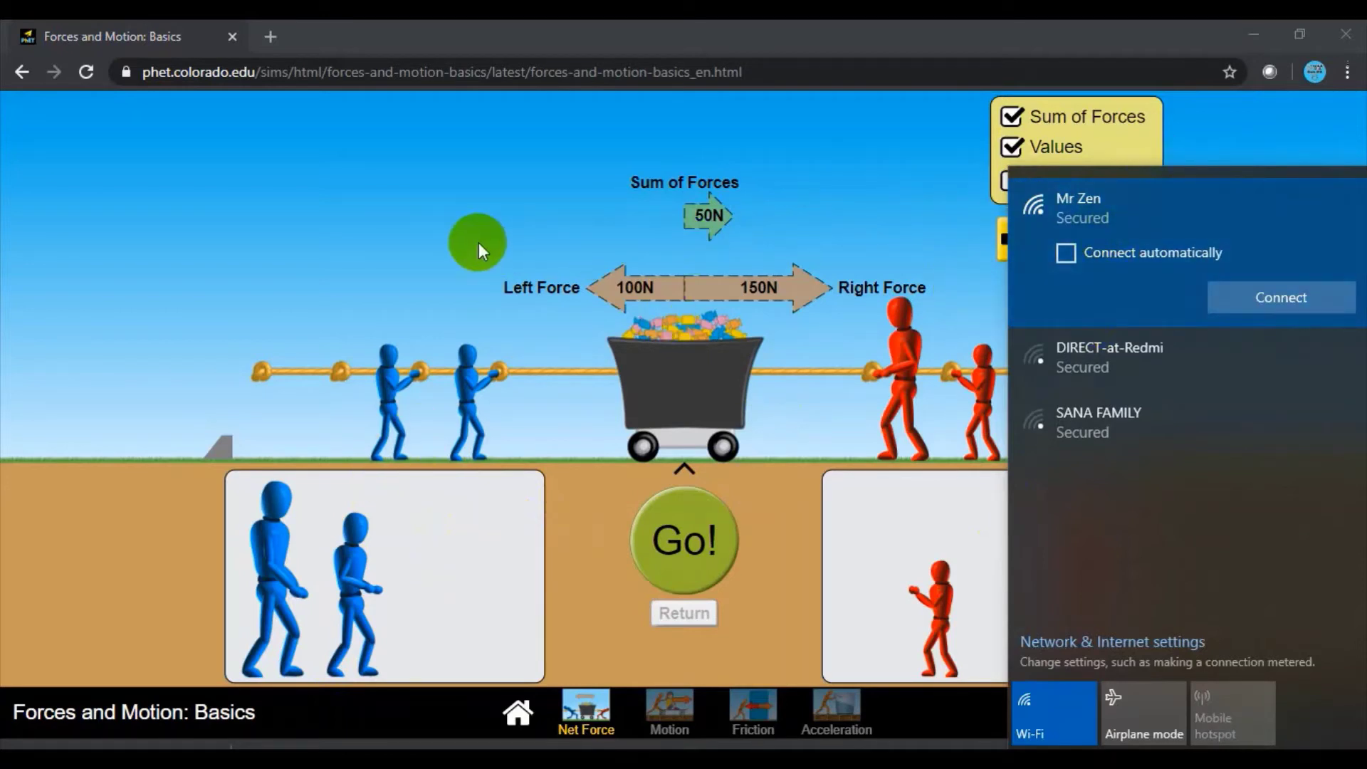
# - Close the Wi-Fi list and open forces-and-motion-basics_en.html offline in a new tab
pyautogui.click(479, 249)
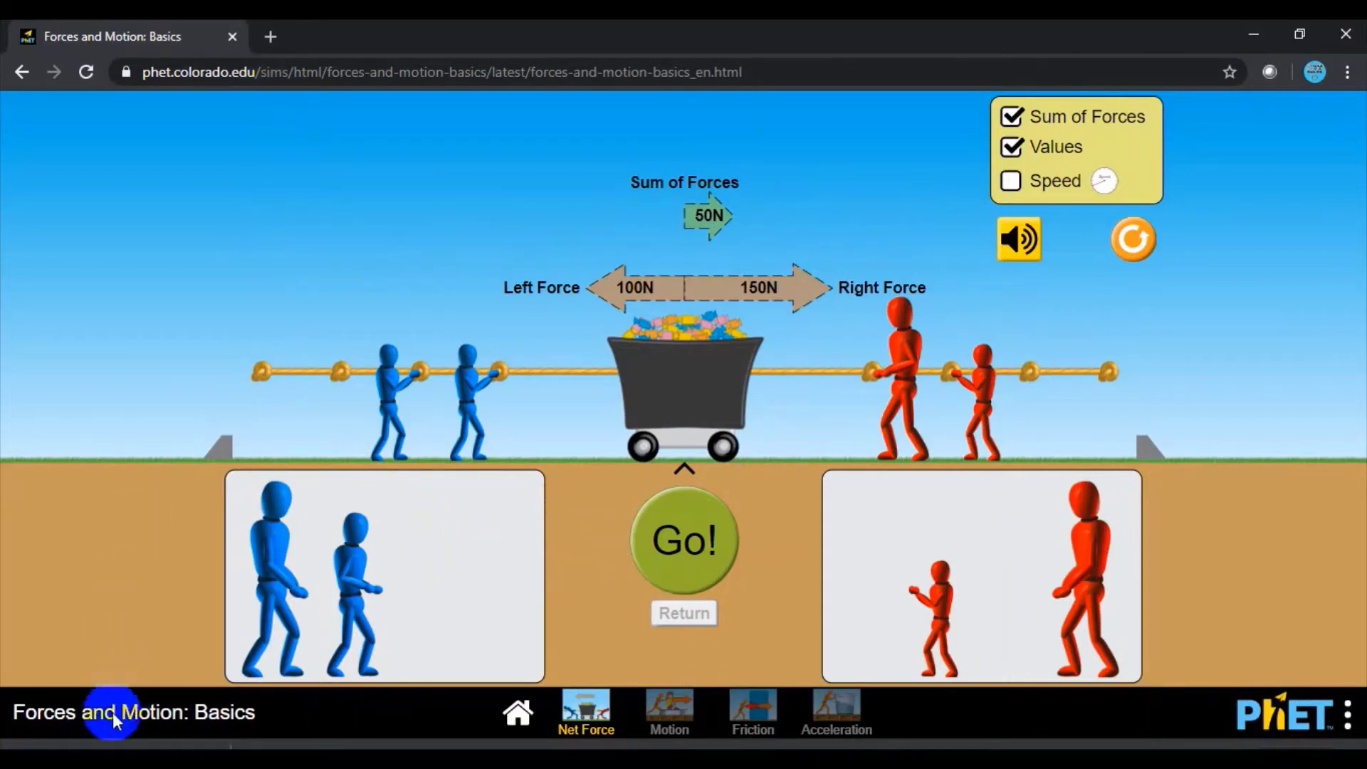
pyautogui.click(98, 744)
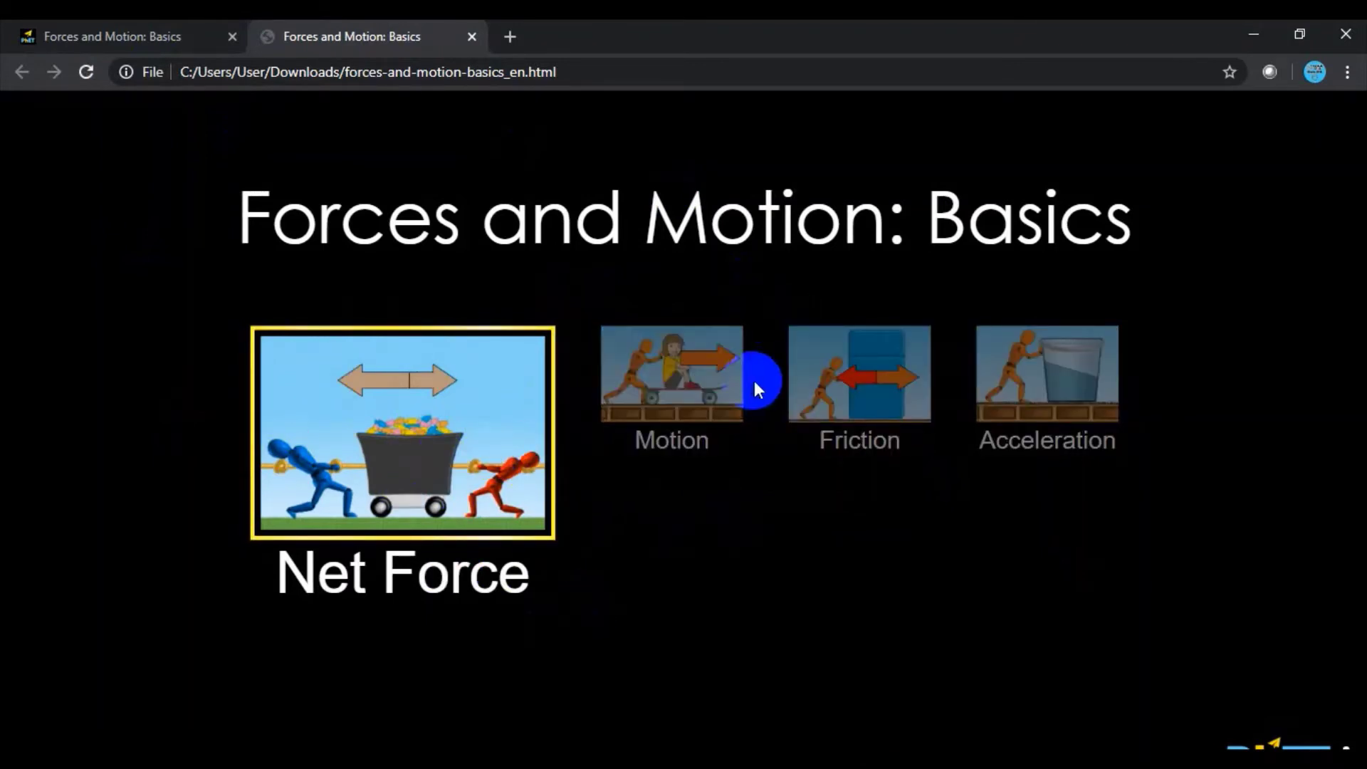
# - On the Motion screen, stack two 50 kg crates, show Masses and Speed, and push them to 21.2 m/s
pyautogui.click(708, 395)
pyautogui.click(563, 570)
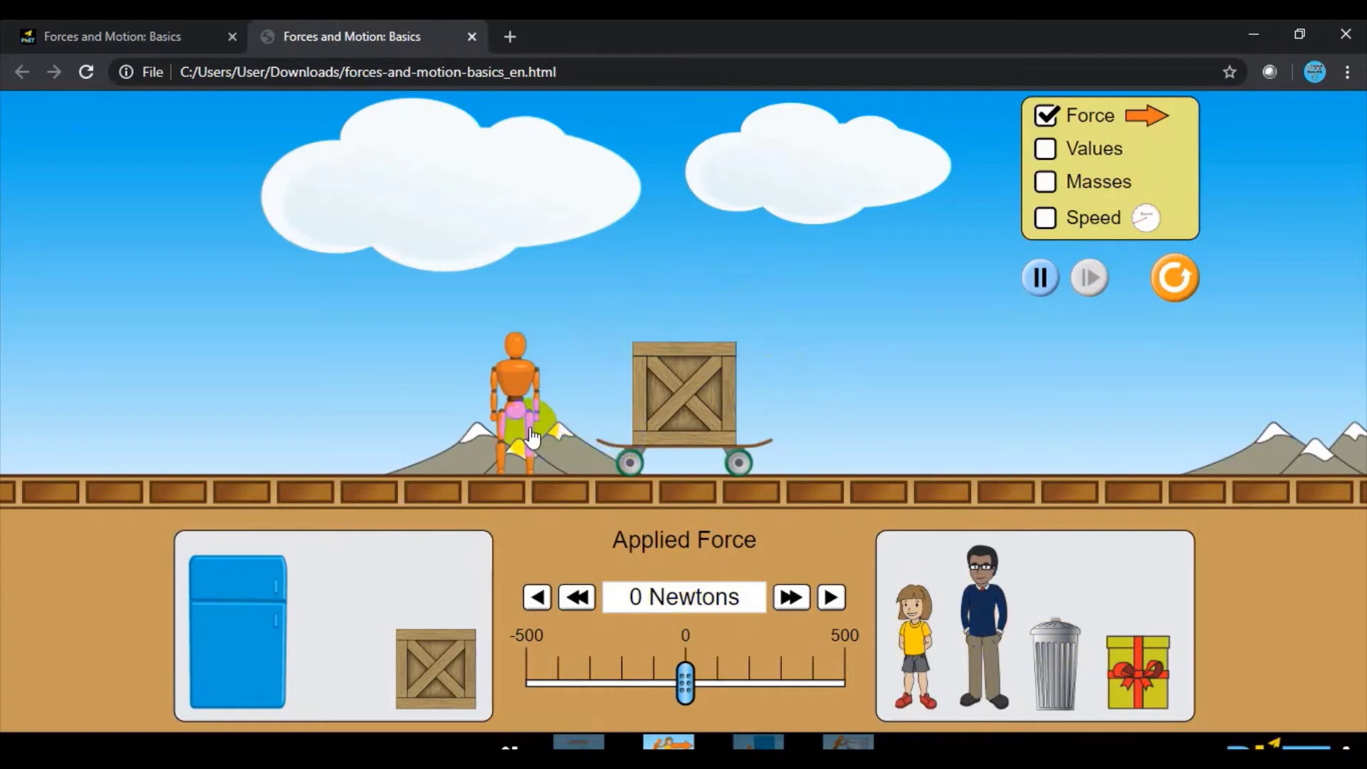
pyautogui.moveTo(445, 676); pyautogui.dragTo(689, 296)
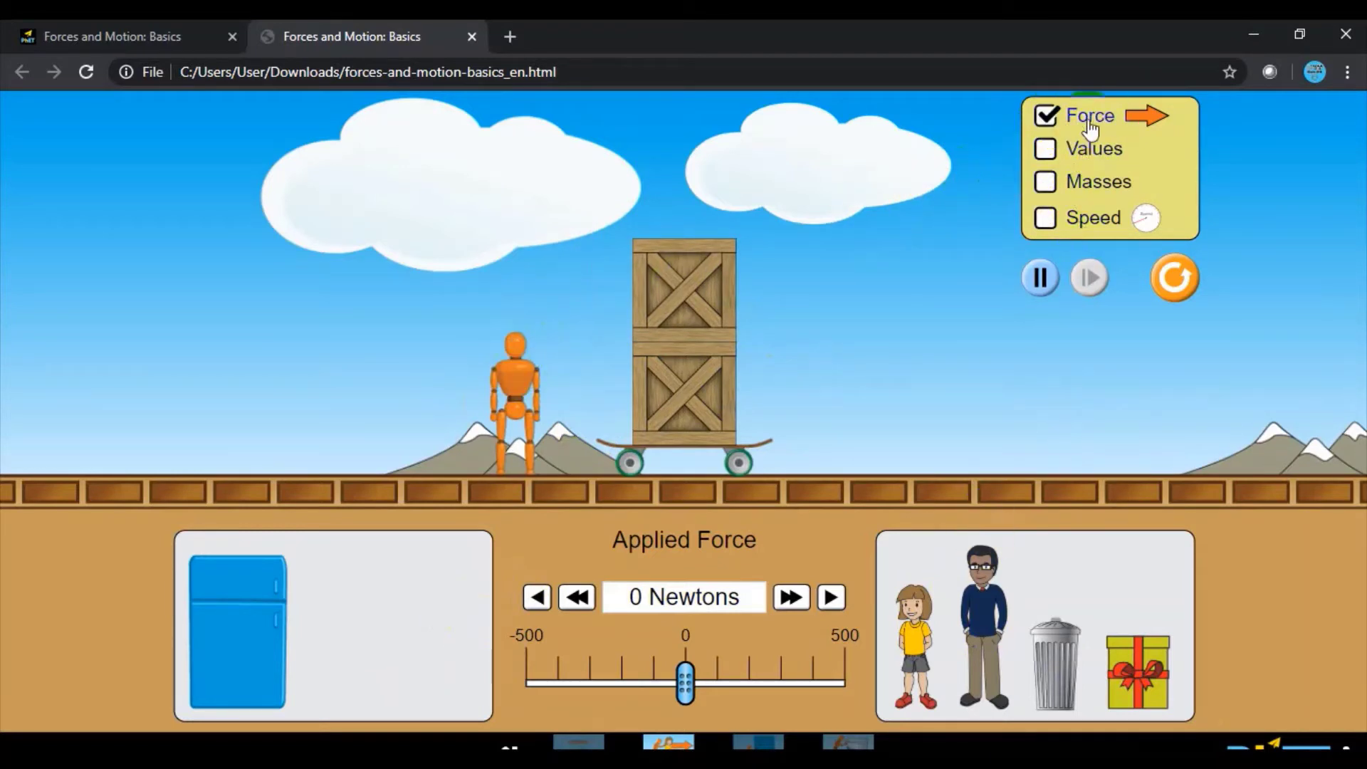
pyautogui.click(1045, 185)
pyautogui.click(1045, 219)
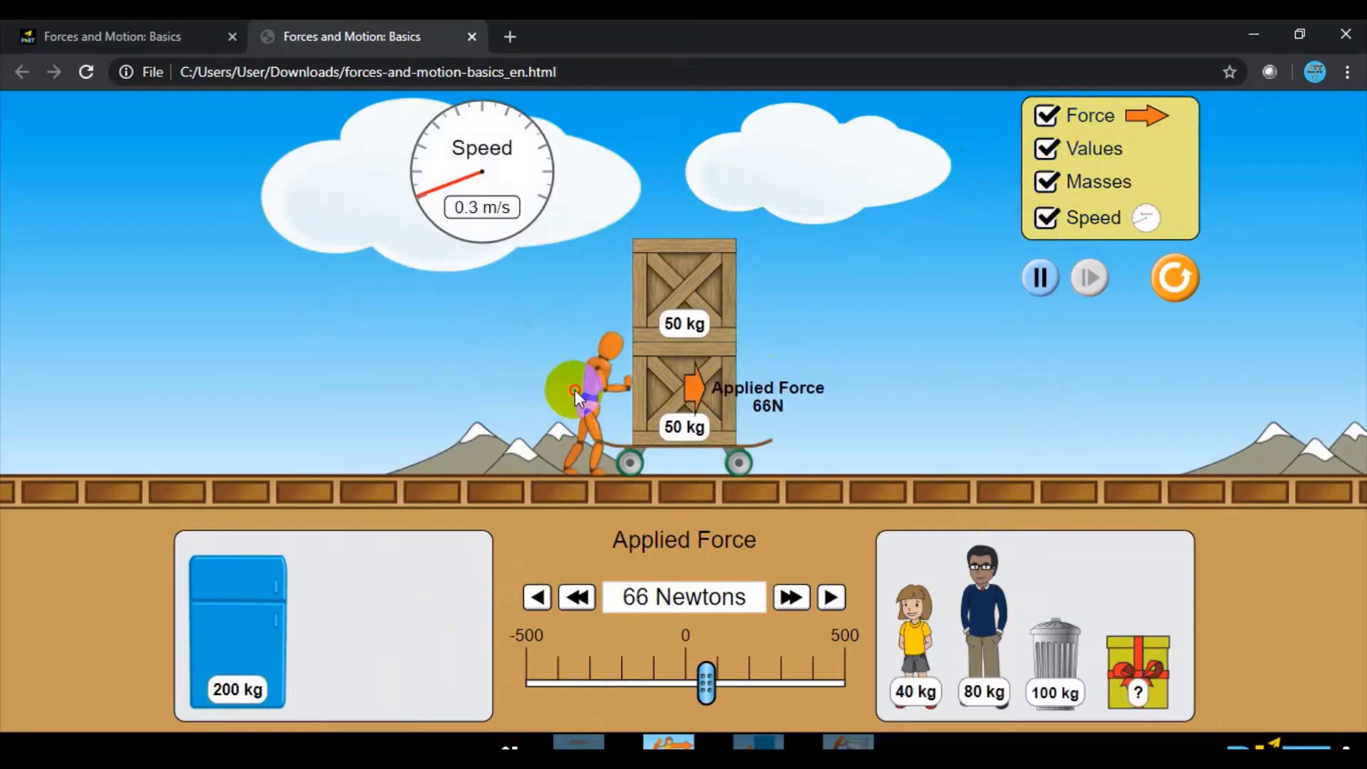
pyautogui.moveTo(469, 390); pyautogui.dragTo(1137, 384)
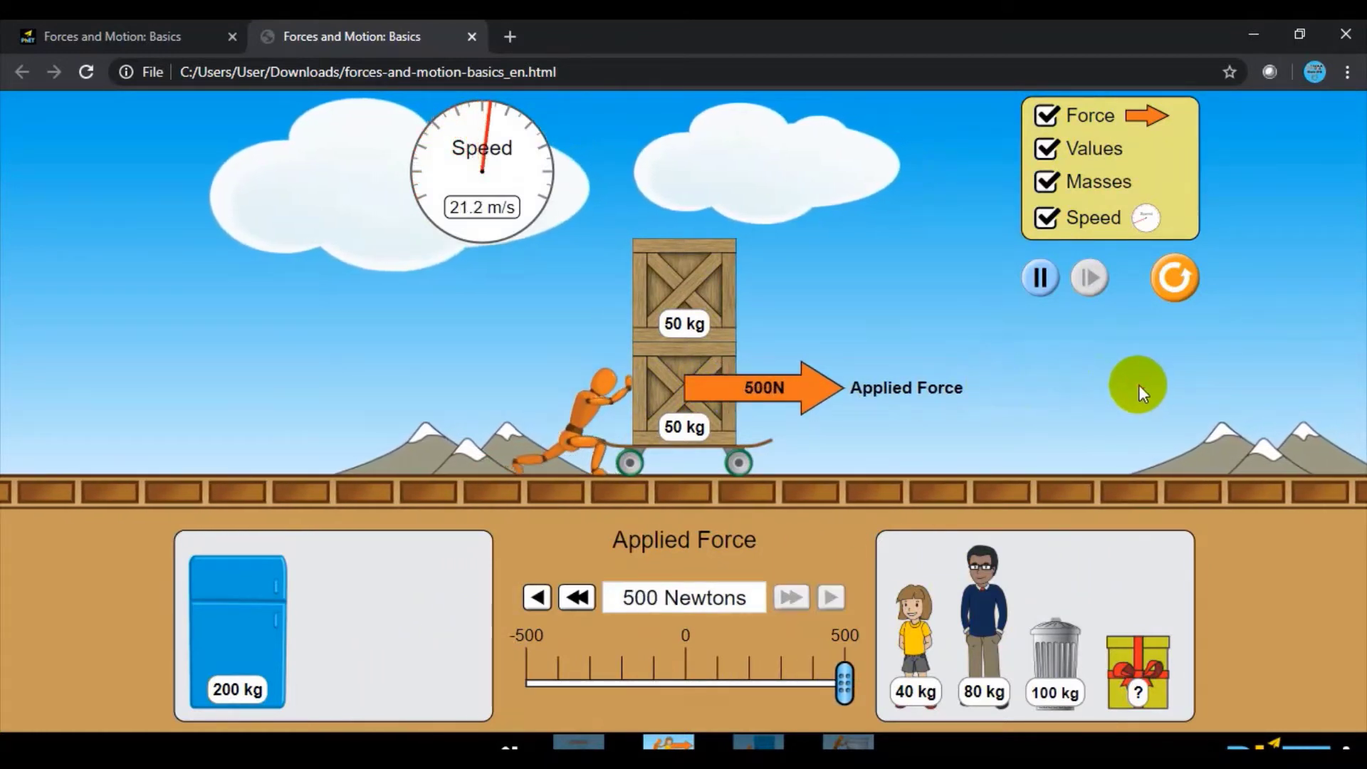
pyautogui.moveTo(1138, 384); pyautogui.dragTo(1138, 385)
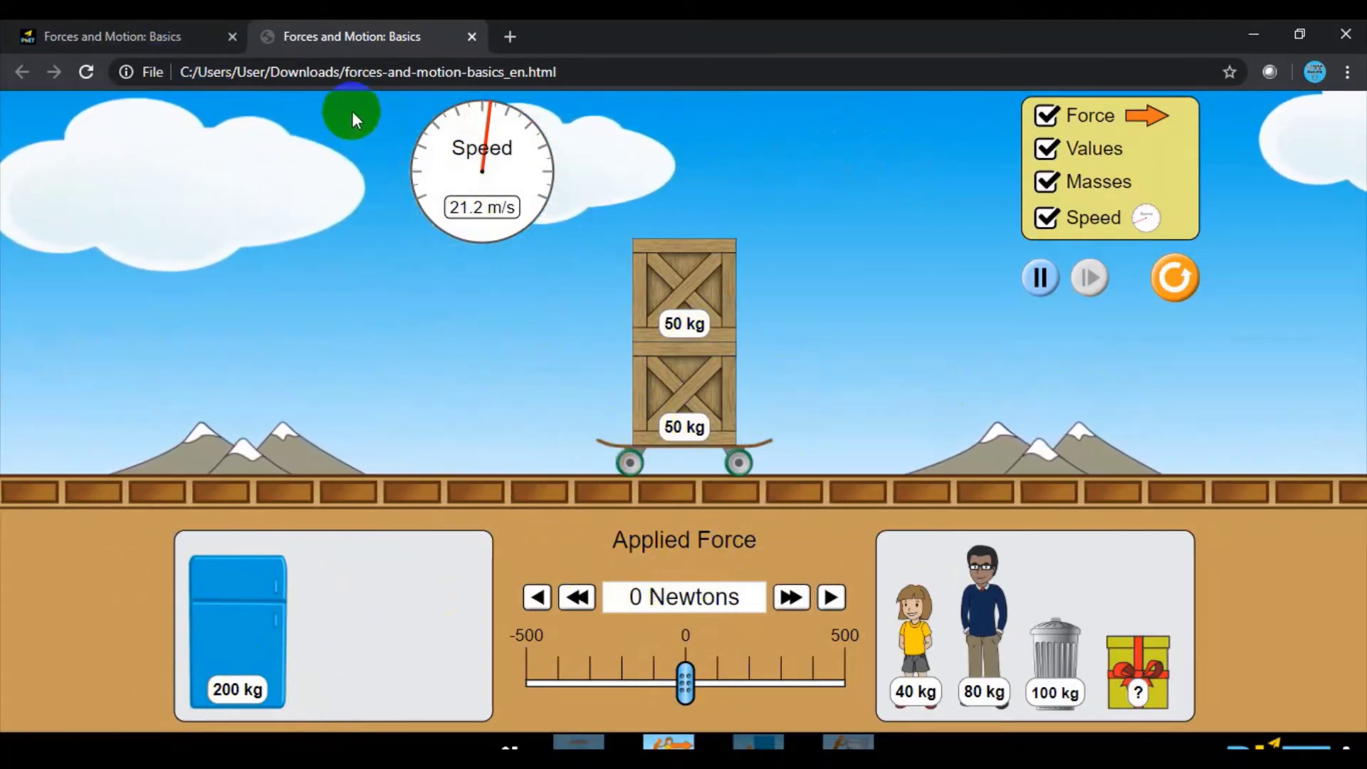
# - Select the local sim's address to reveal its full file:/// path
pyautogui.click(214, 77)
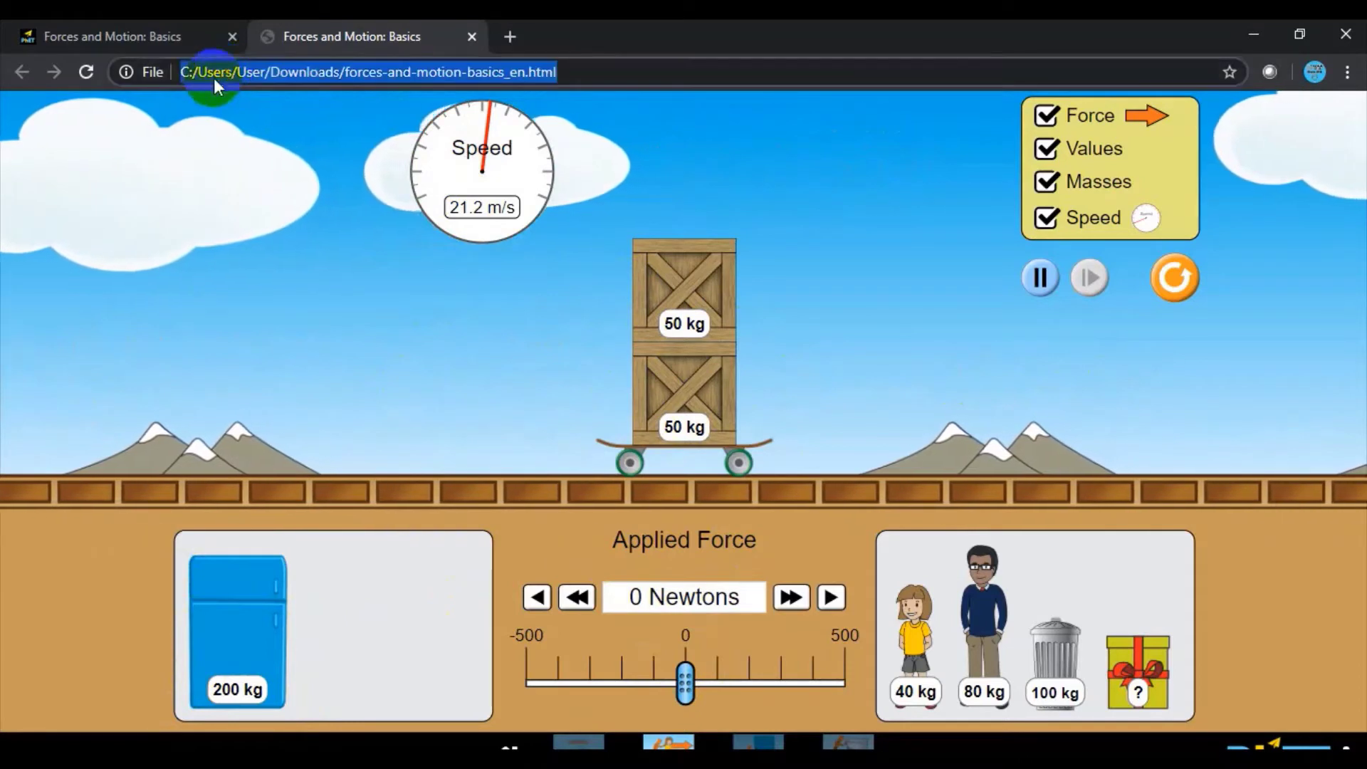
pyautogui.click(245, 71)
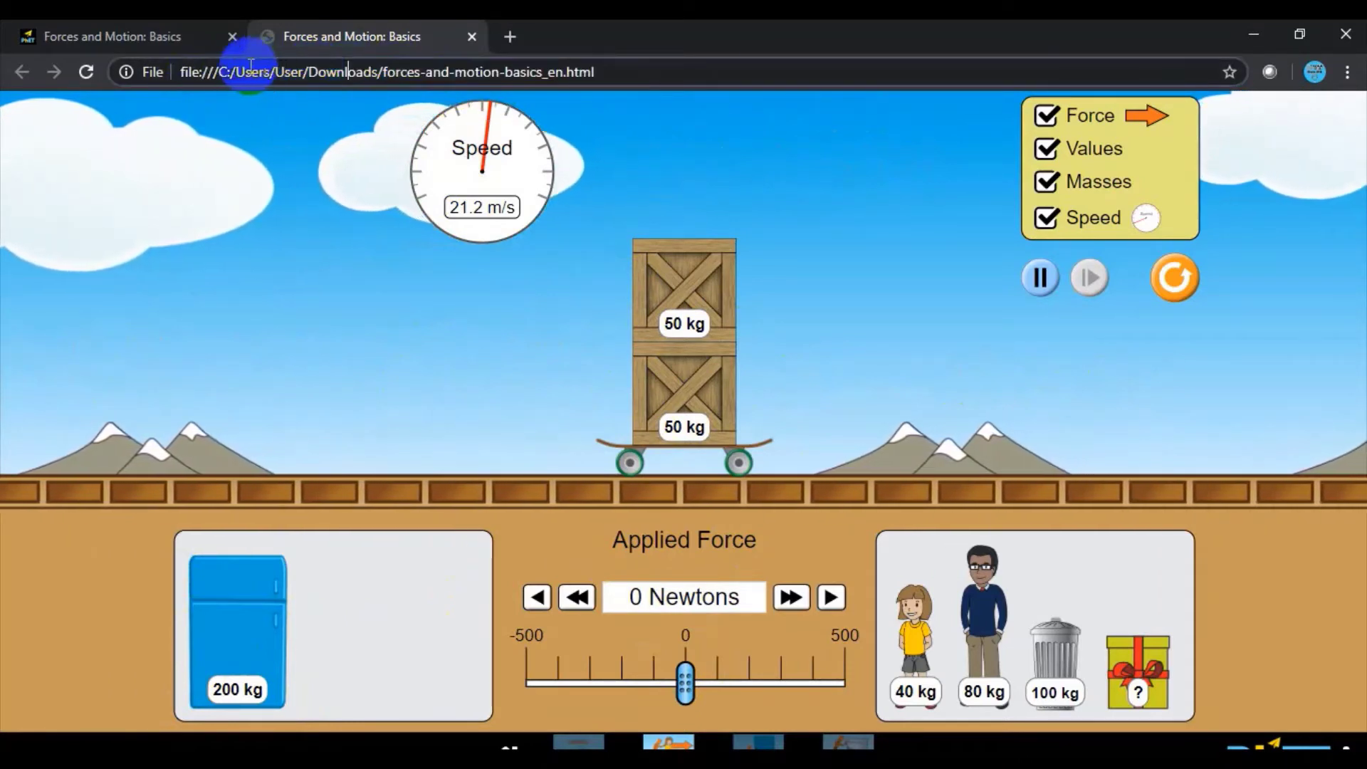
pyautogui.click(207, 72)
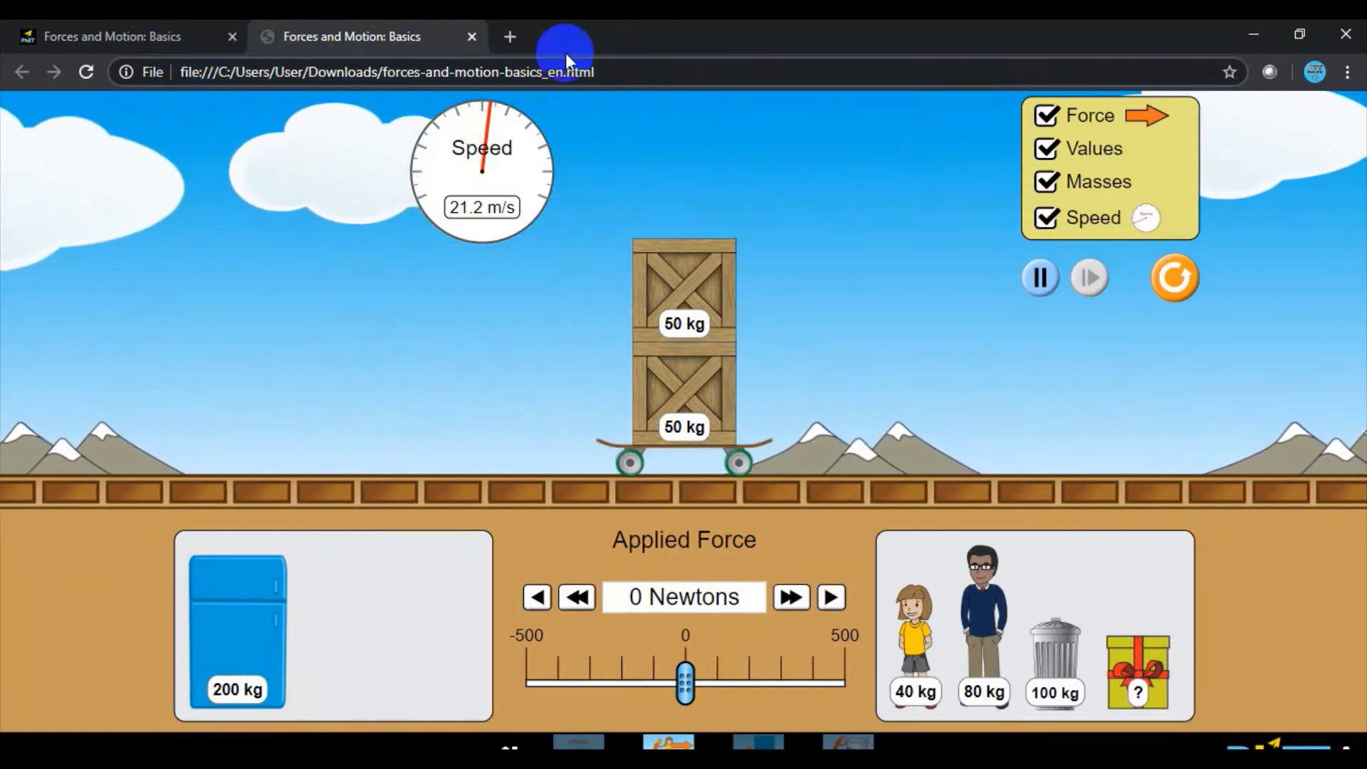
pyautogui.click(569, 60)
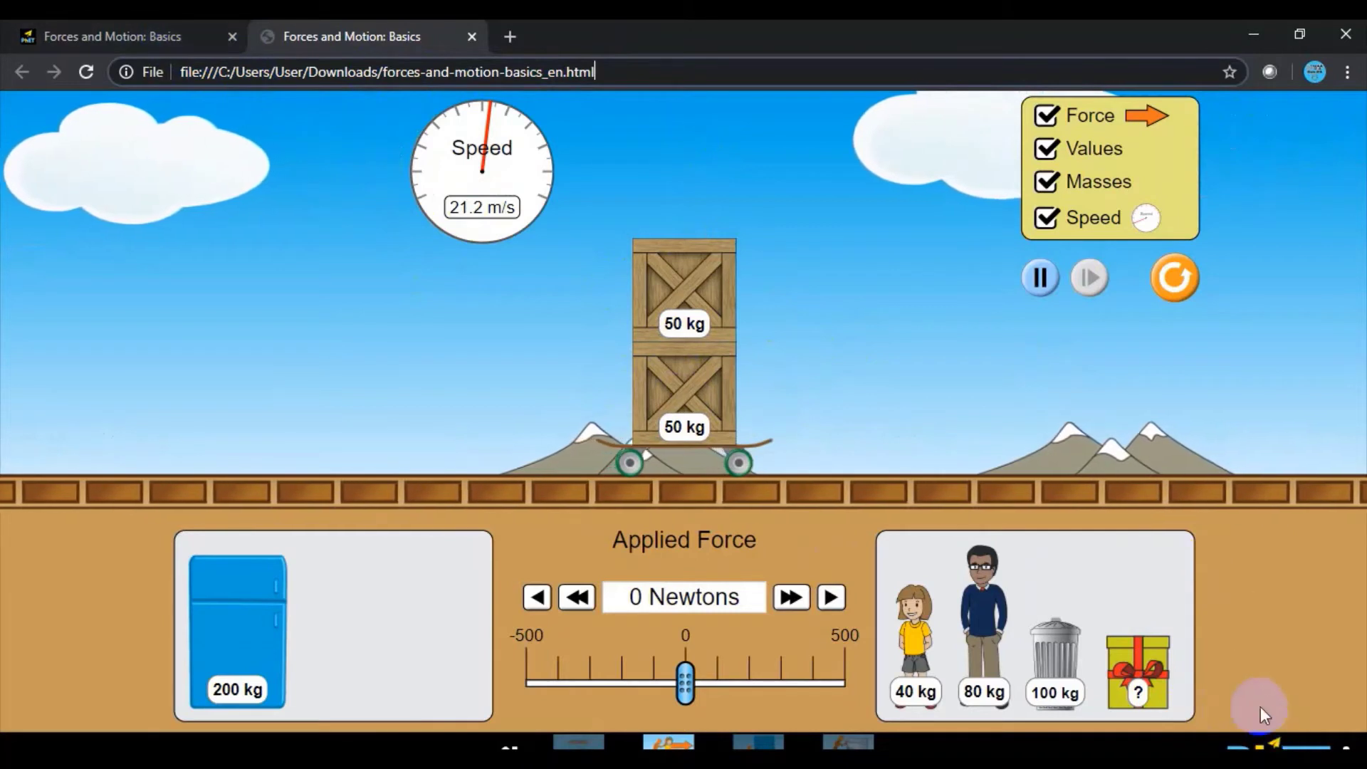
# - Connect to a Wi-Fi network and return to the online Forces and Motion: Basics tab
pyautogui.click(1274, 746)
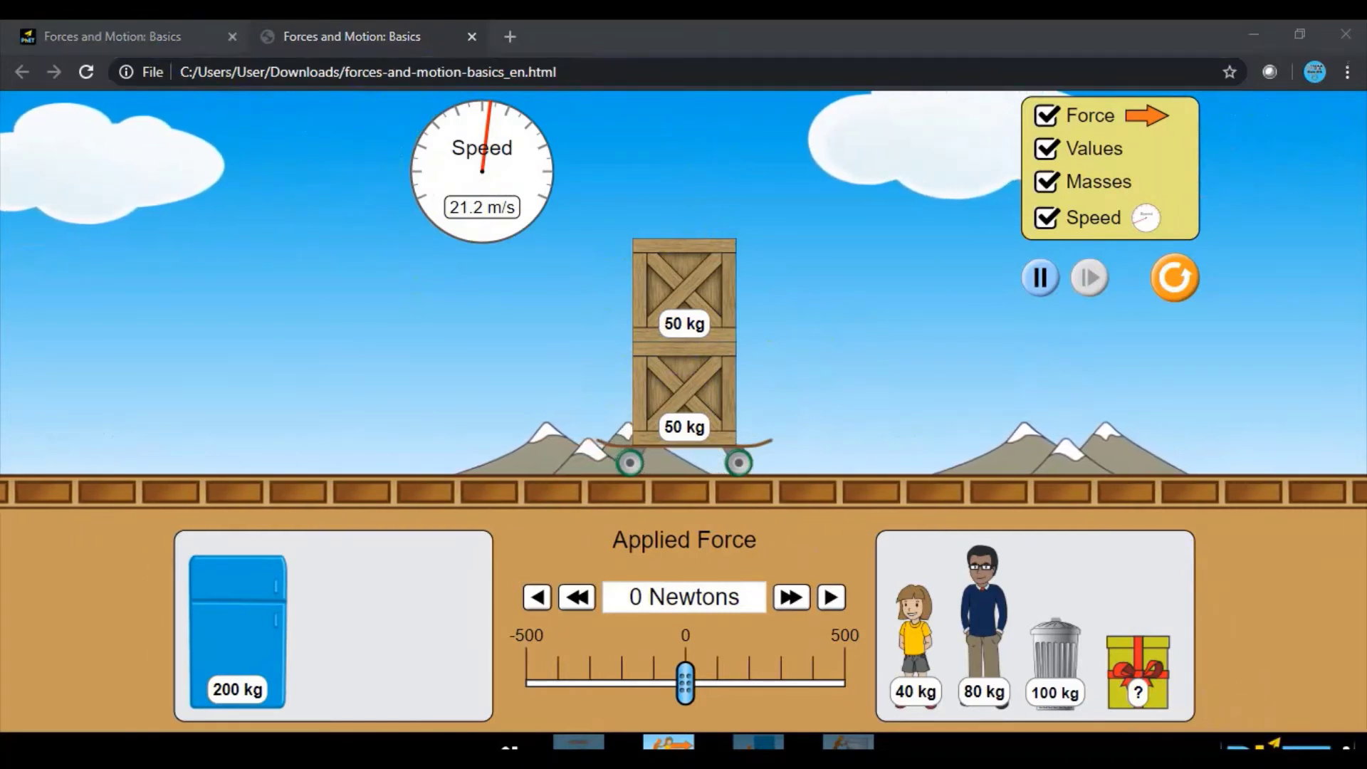
pyautogui.click(1173, 212)
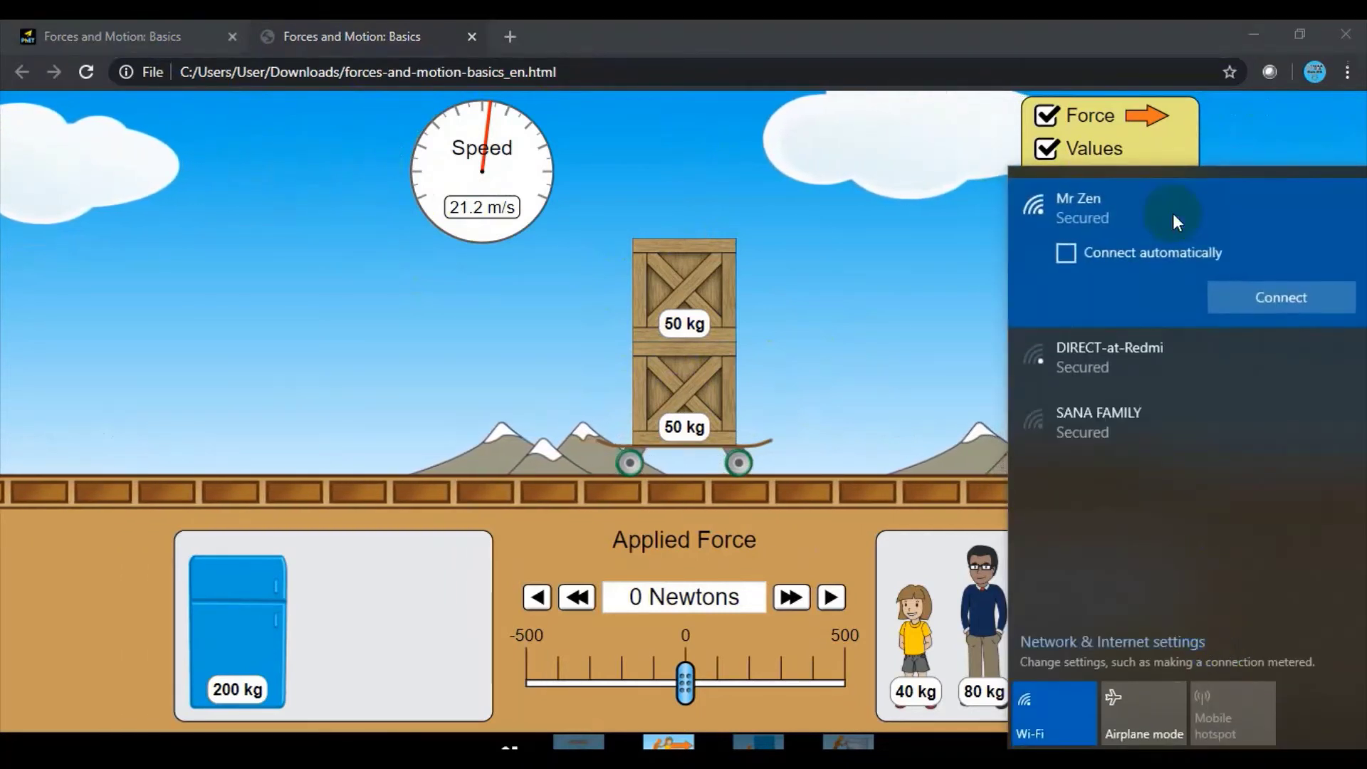
pyautogui.click(1224, 292)
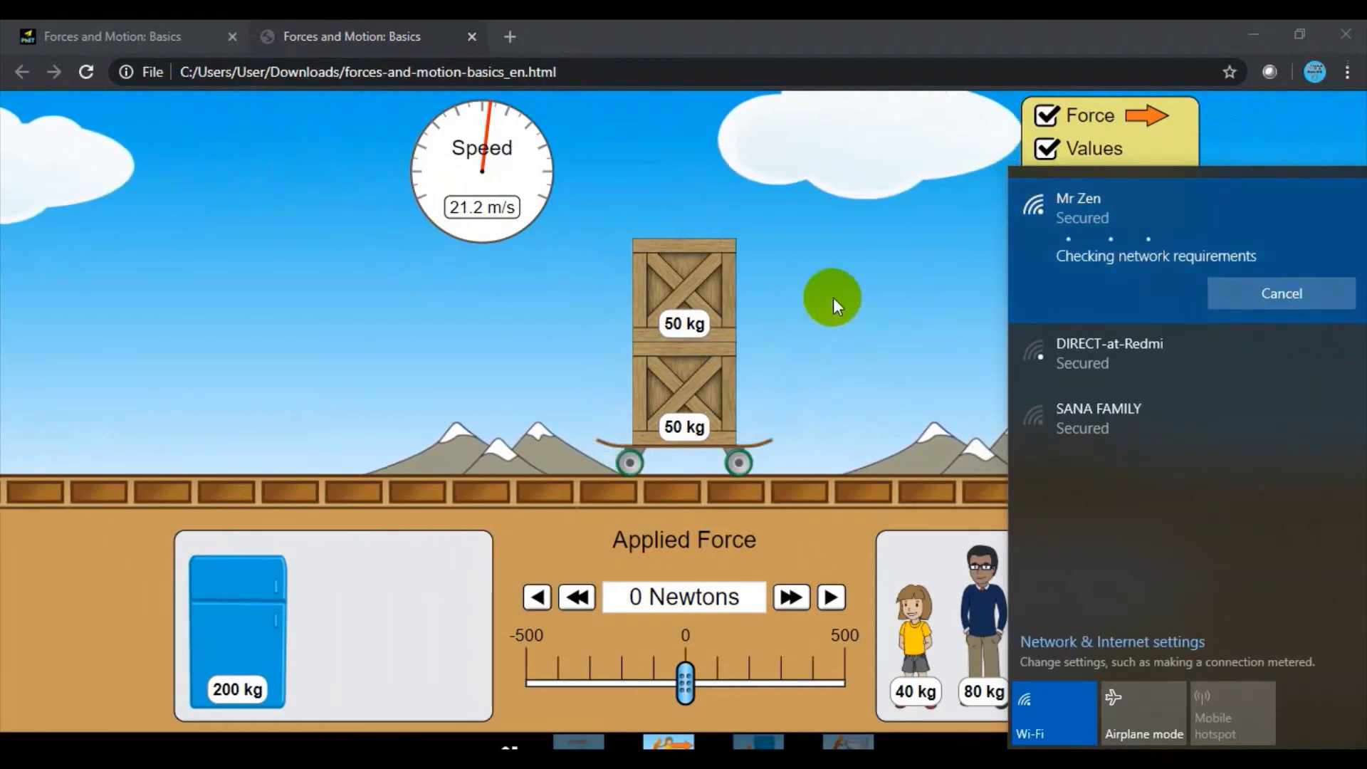
pyautogui.click(836, 293)
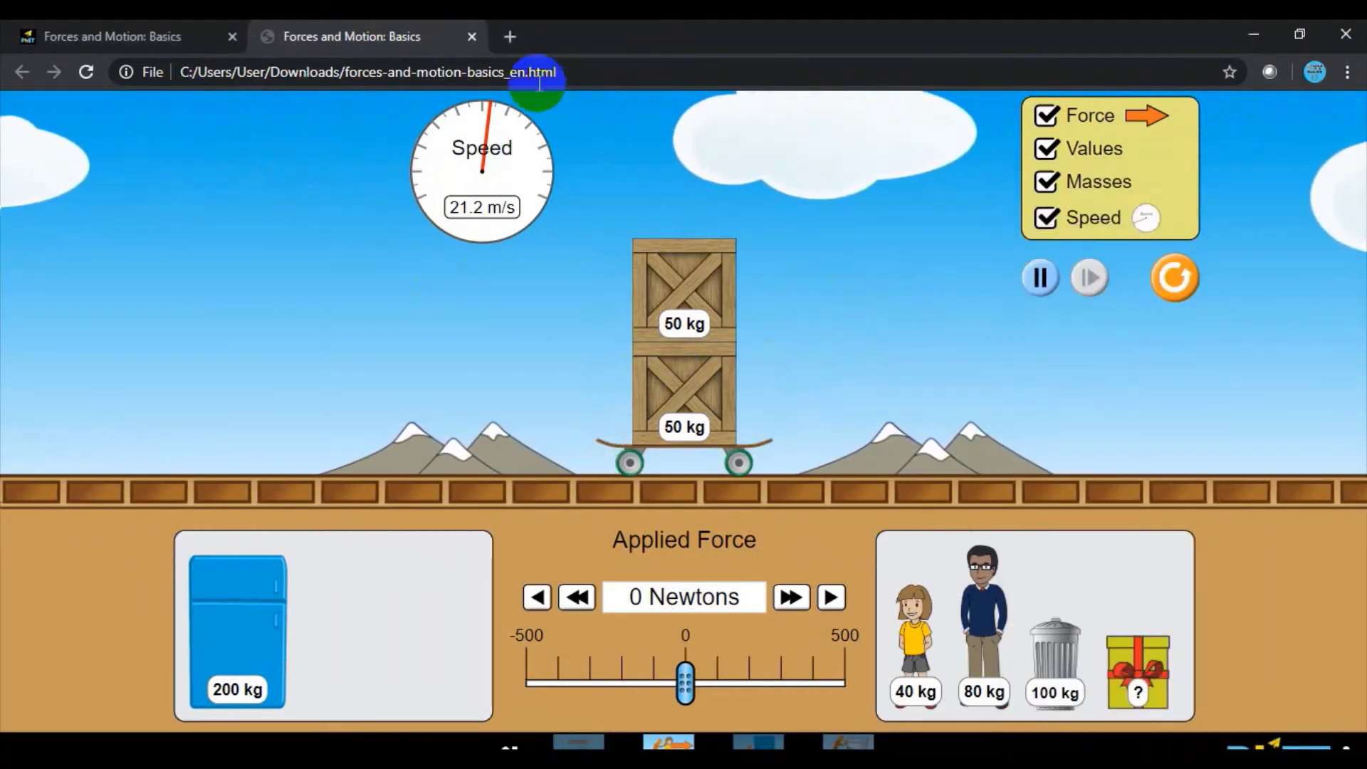
pyautogui.click(168, 40)
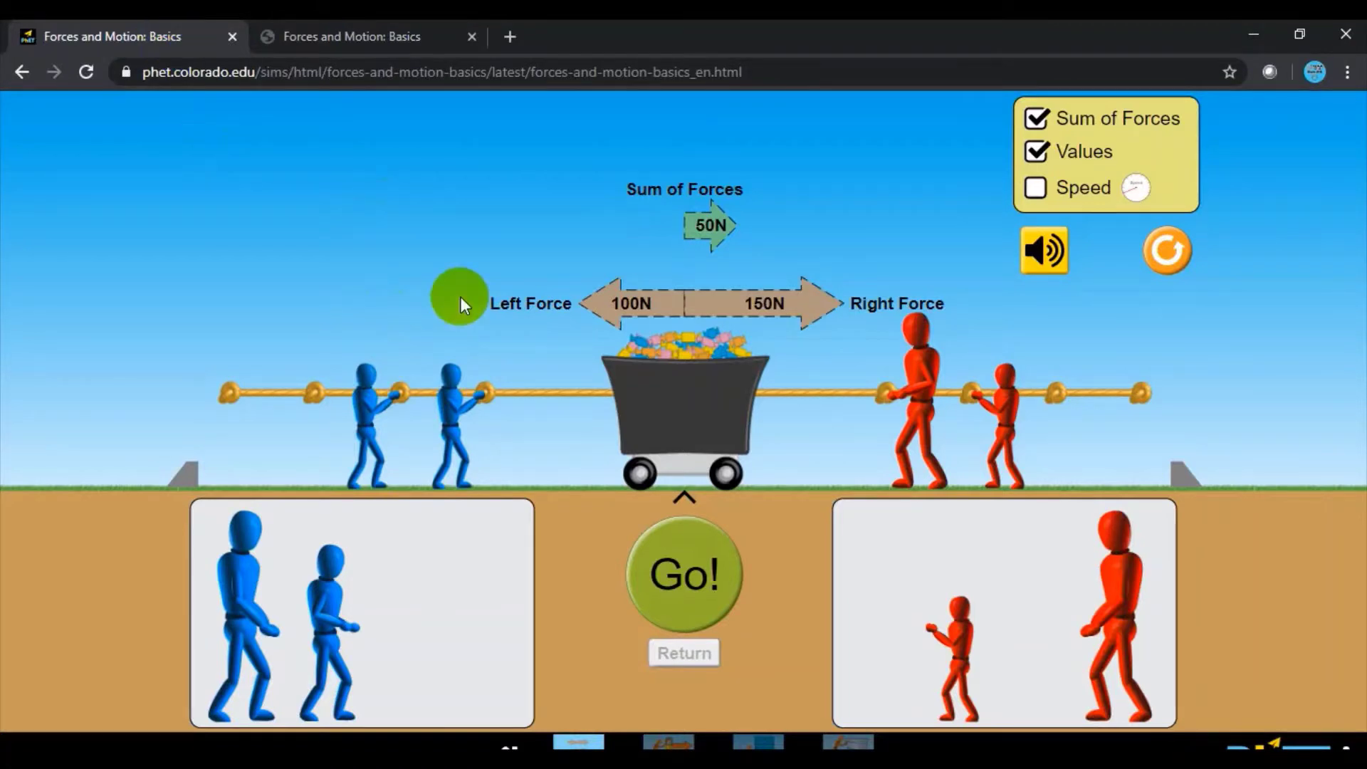
# - Go back to the Forces and Motion: Basics web page, then switch to the offline sim tab
pyautogui.click(23, 72)
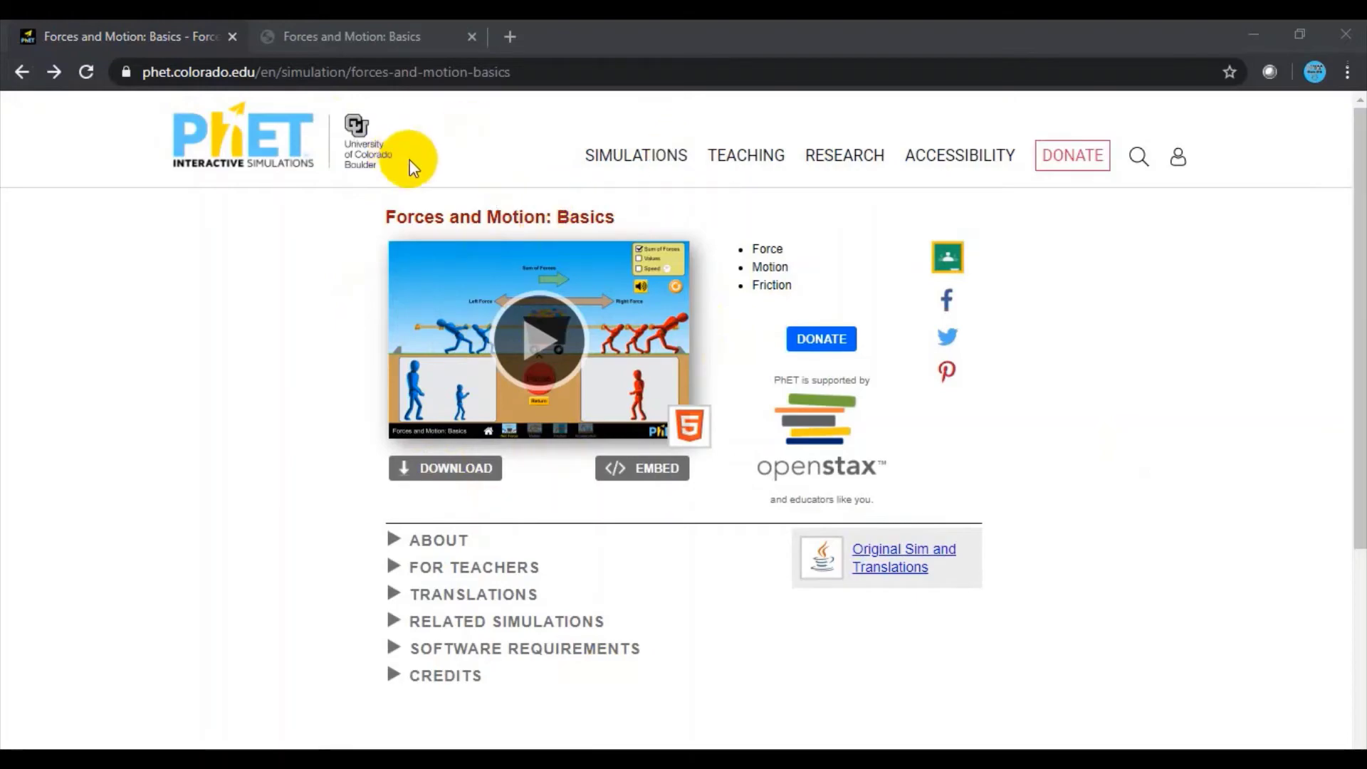
pyautogui.click(312, 41)
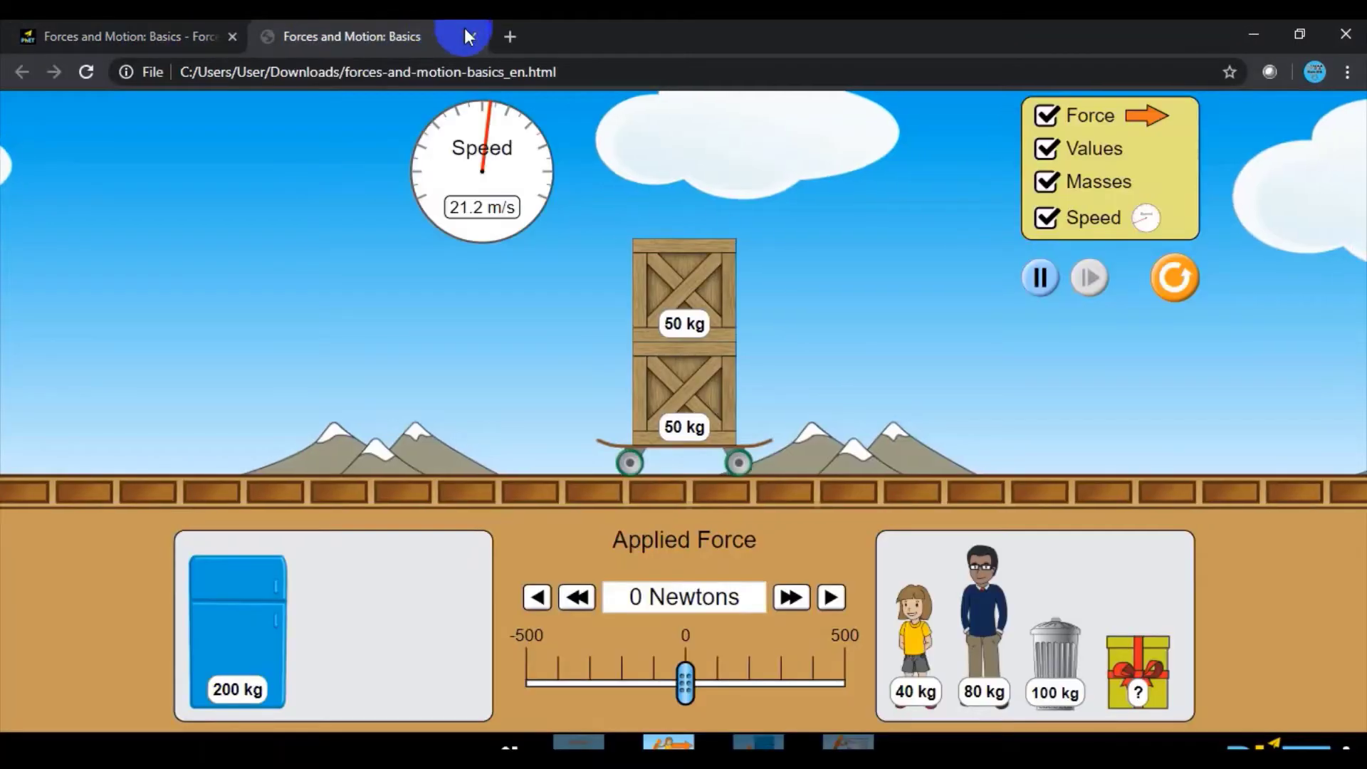
# - Close the offline sim tab, then the Chrome and File Explorer windows
pyautogui.click(471, 37)
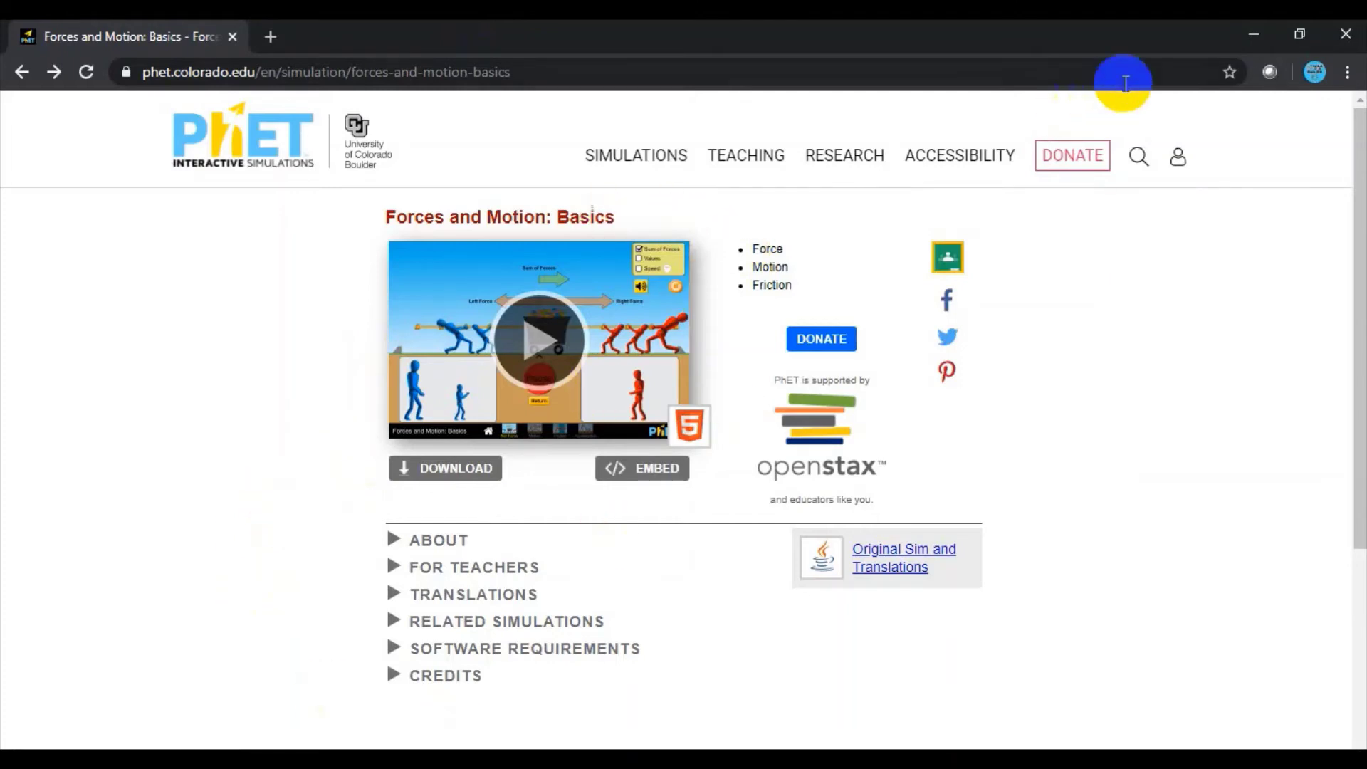
pyautogui.click(1345, 34)
pyautogui.click(1347, 33)
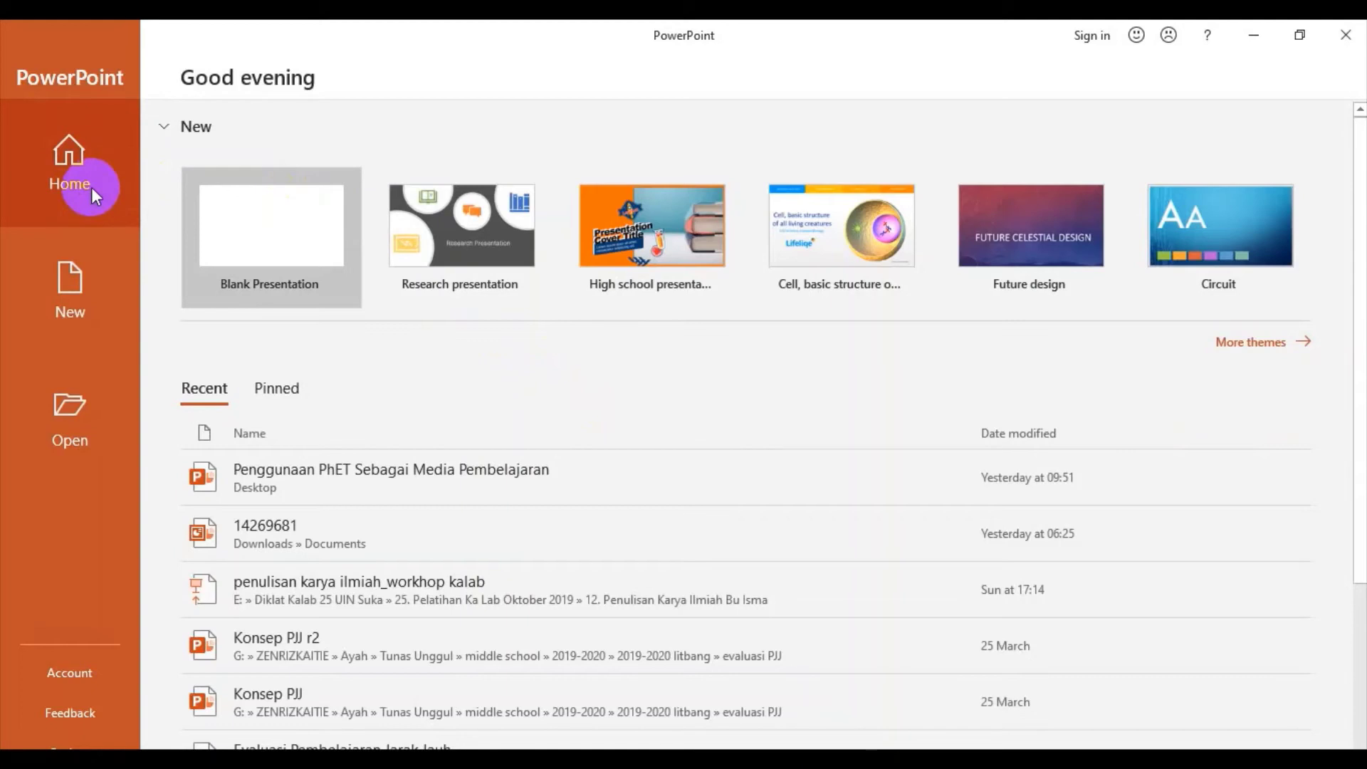
# - Create Presentation1 from the Blank Presentation template in the New gallery
pyautogui.click(82, 306)
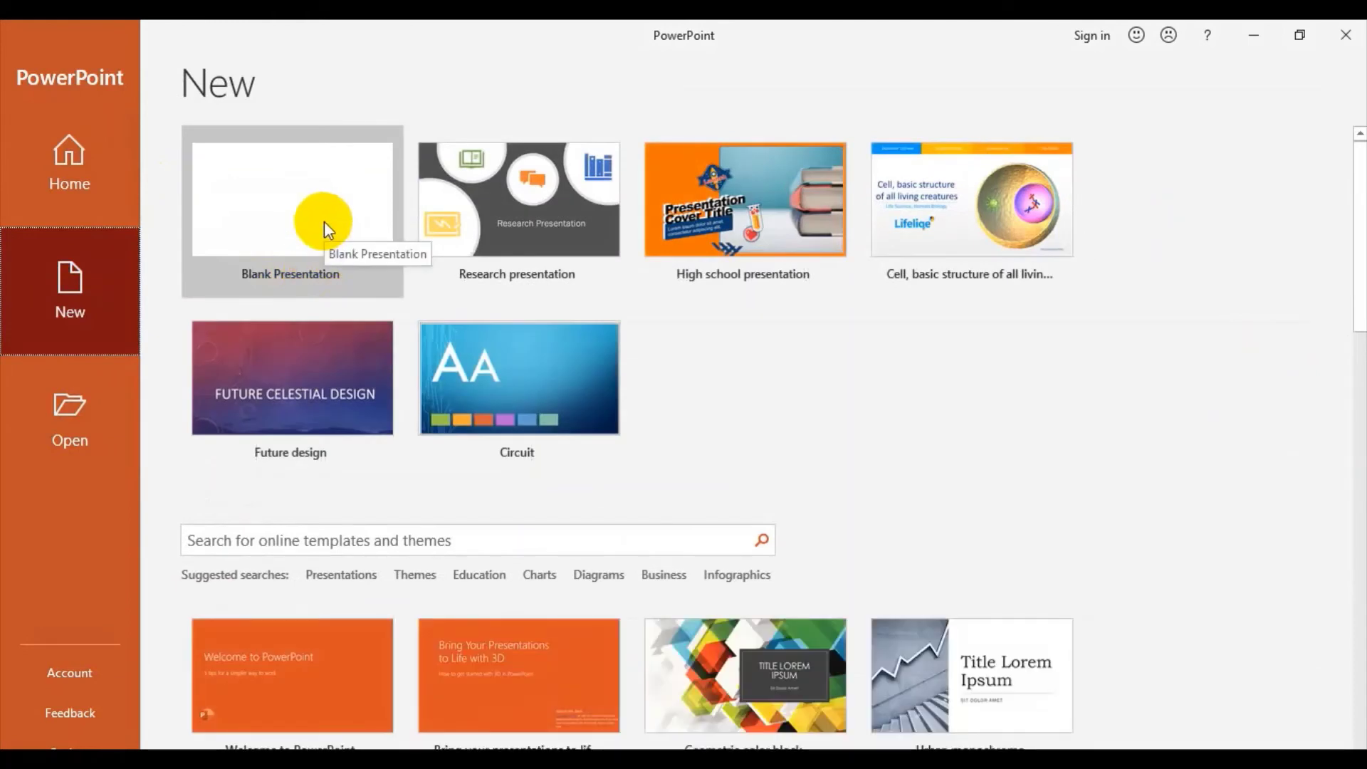
pyautogui.click(323, 221)
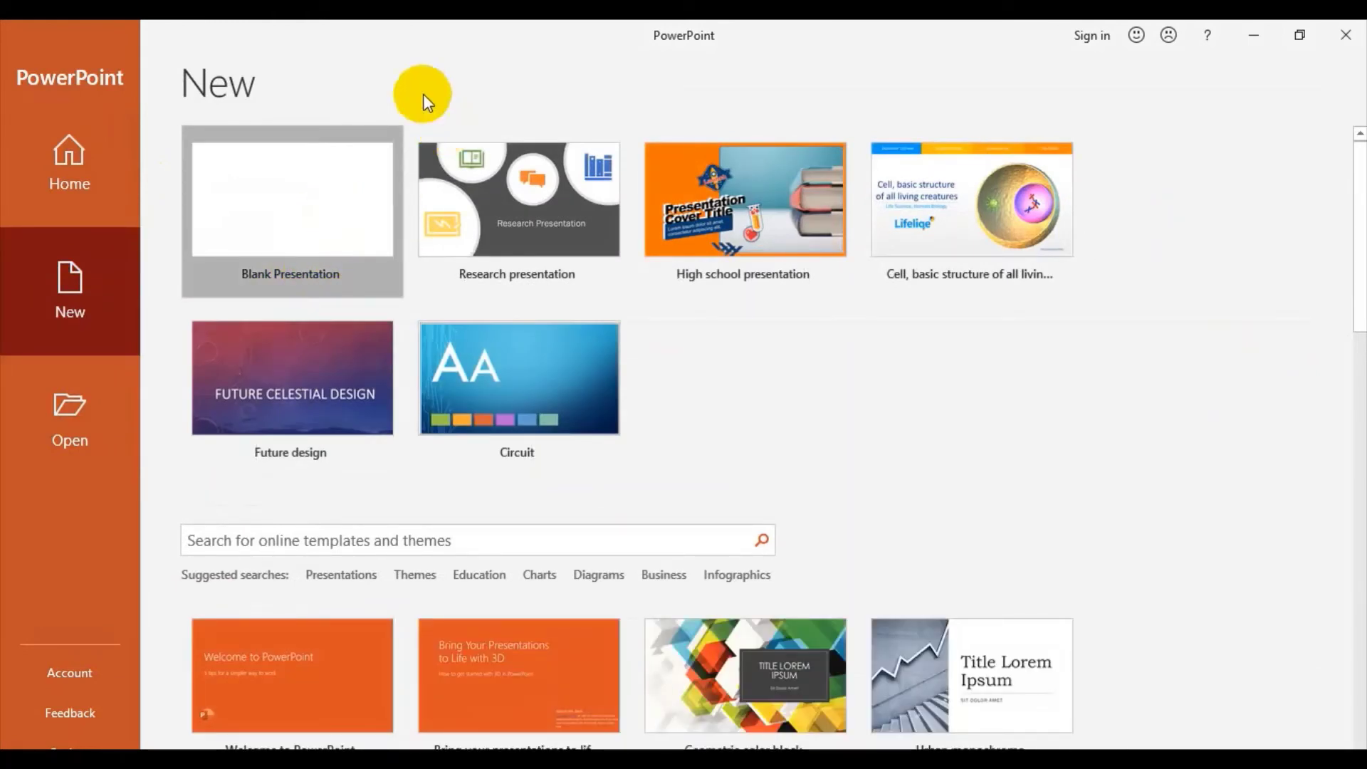
pyautogui.click(334, 190)
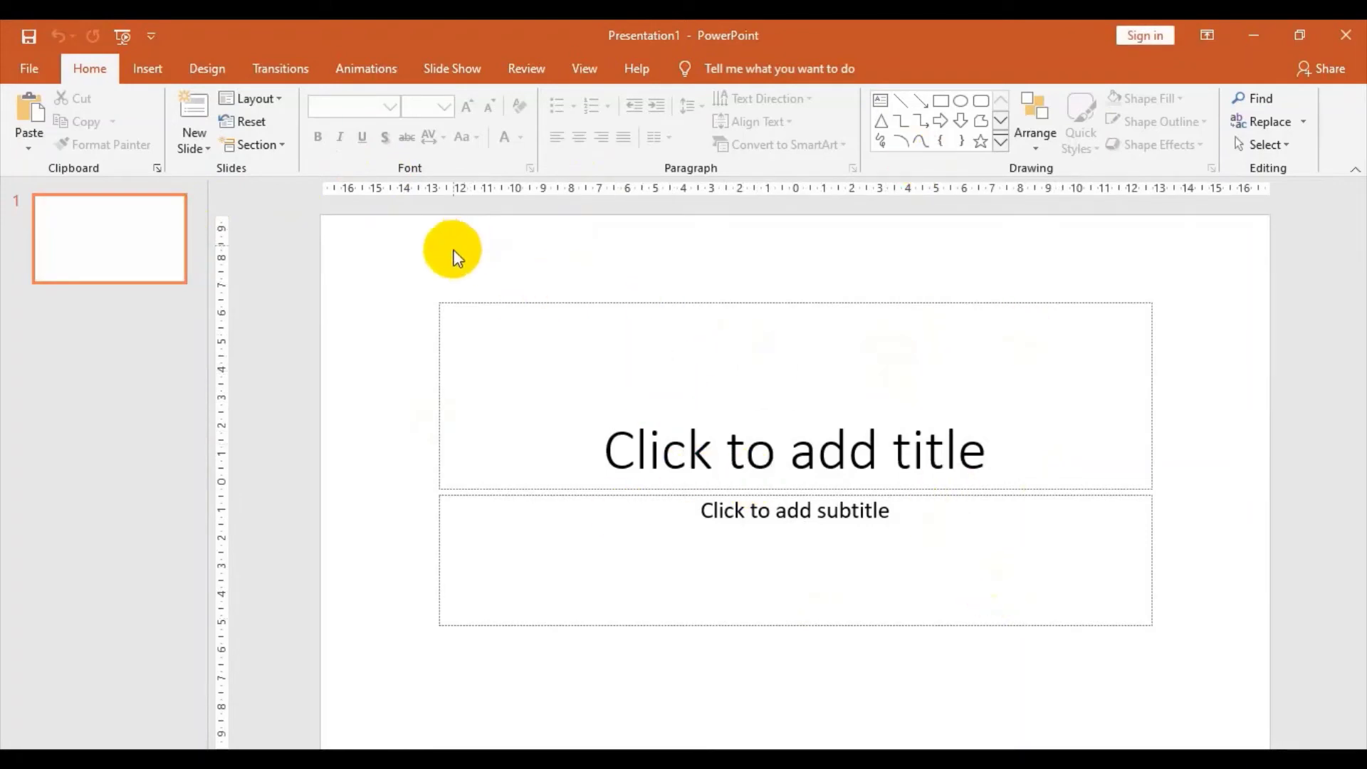
pyautogui.click(144, 69)
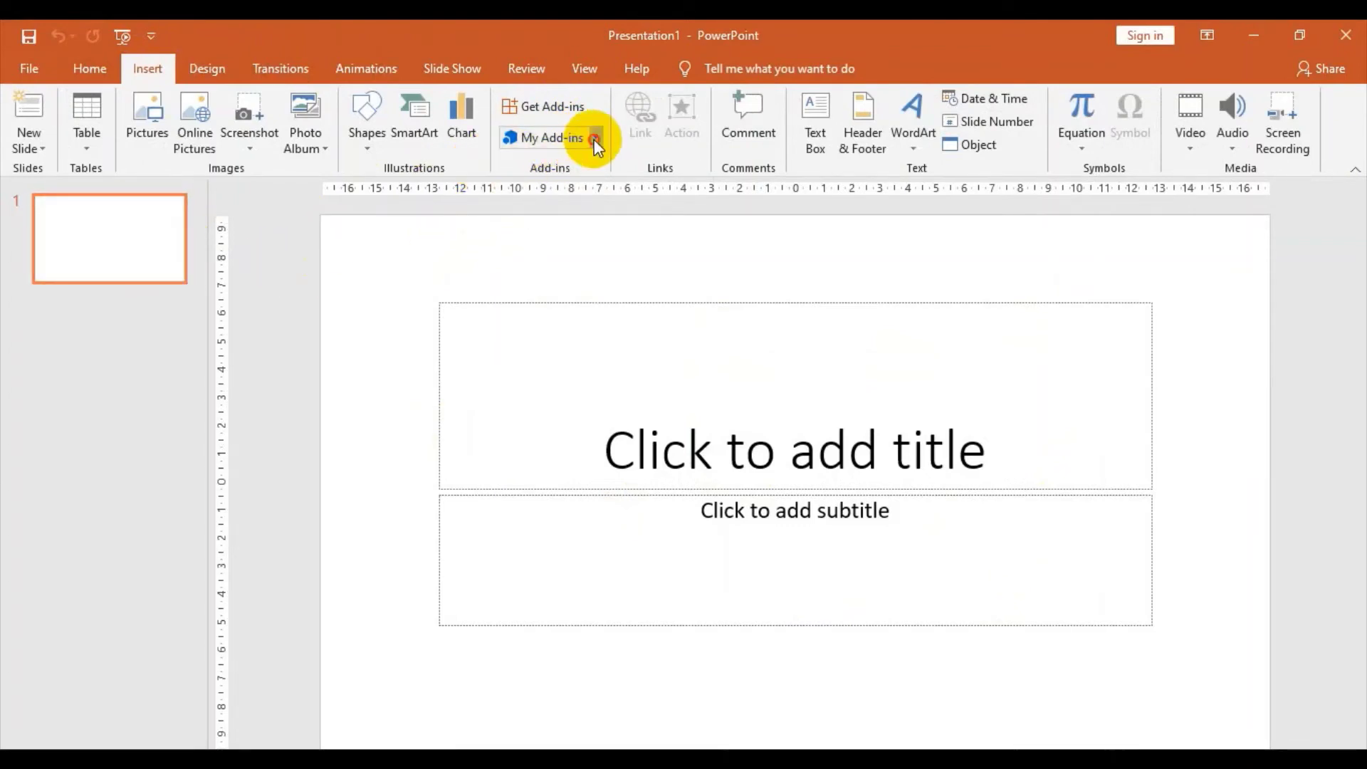
# - Open the Office Add-ins store from Insert > Get Add-ins and browse it
pyautogui.click(561, 109)
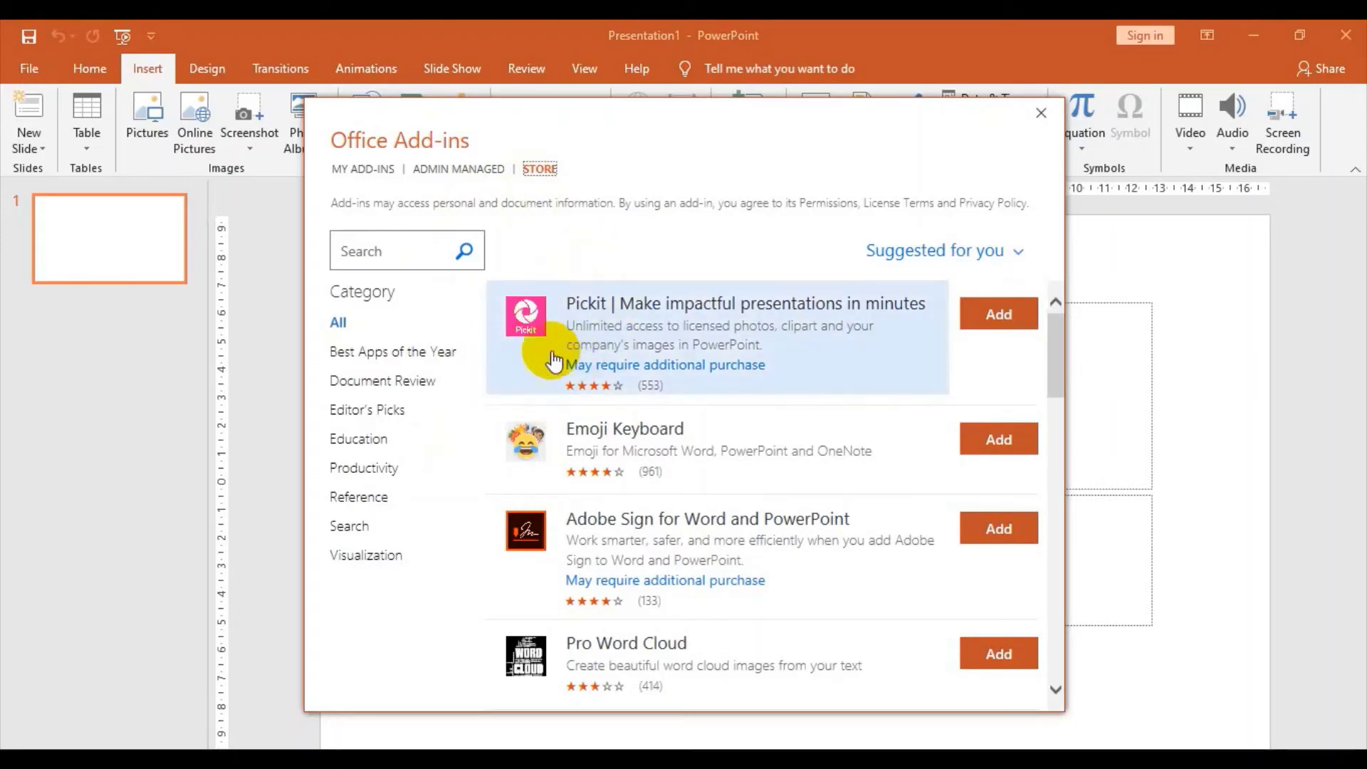
pyautogui.scroll(-3, 639, 331)
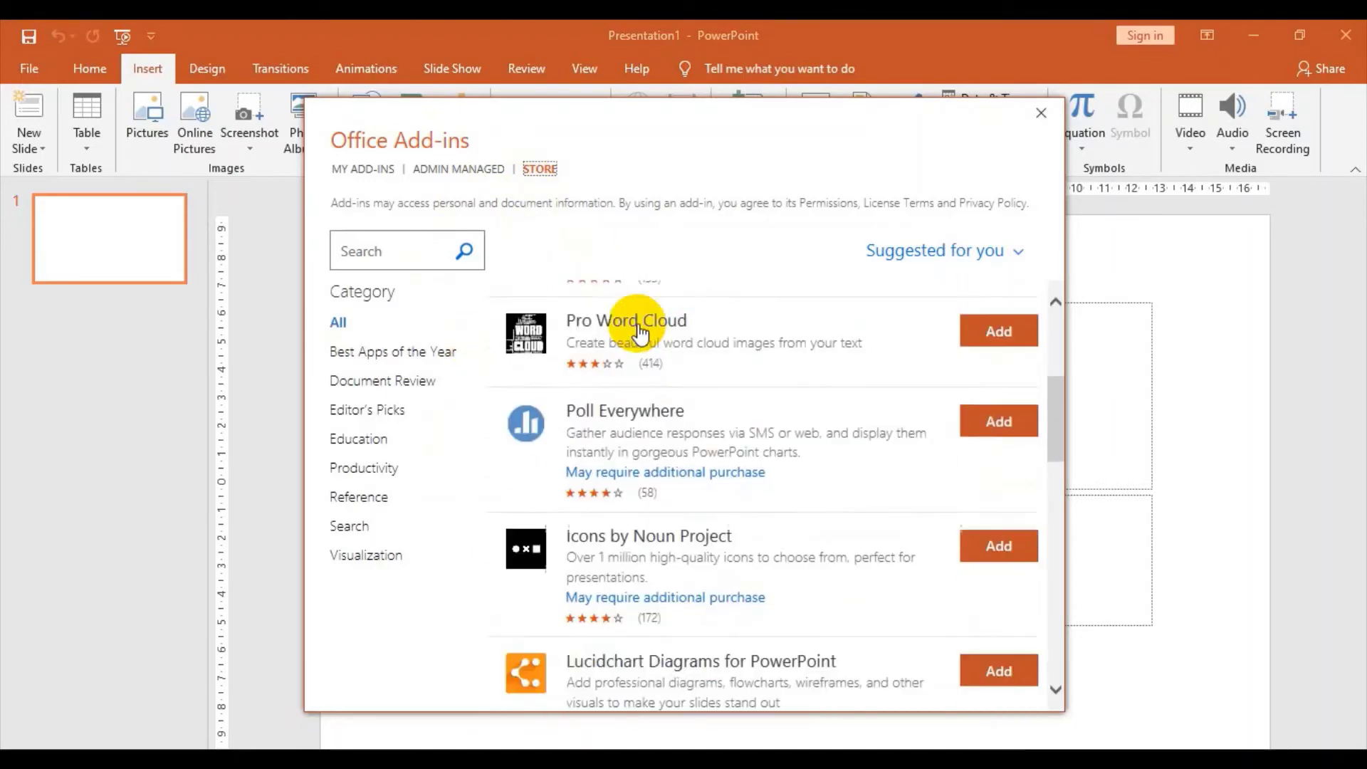
pyautogui.scroll(2, 639, 331)
pyautogui.scroll(1, 638, 334)
pyautogui.scroll(-3, 638, 333)
pyautogui.scroll(4, 626, 320)
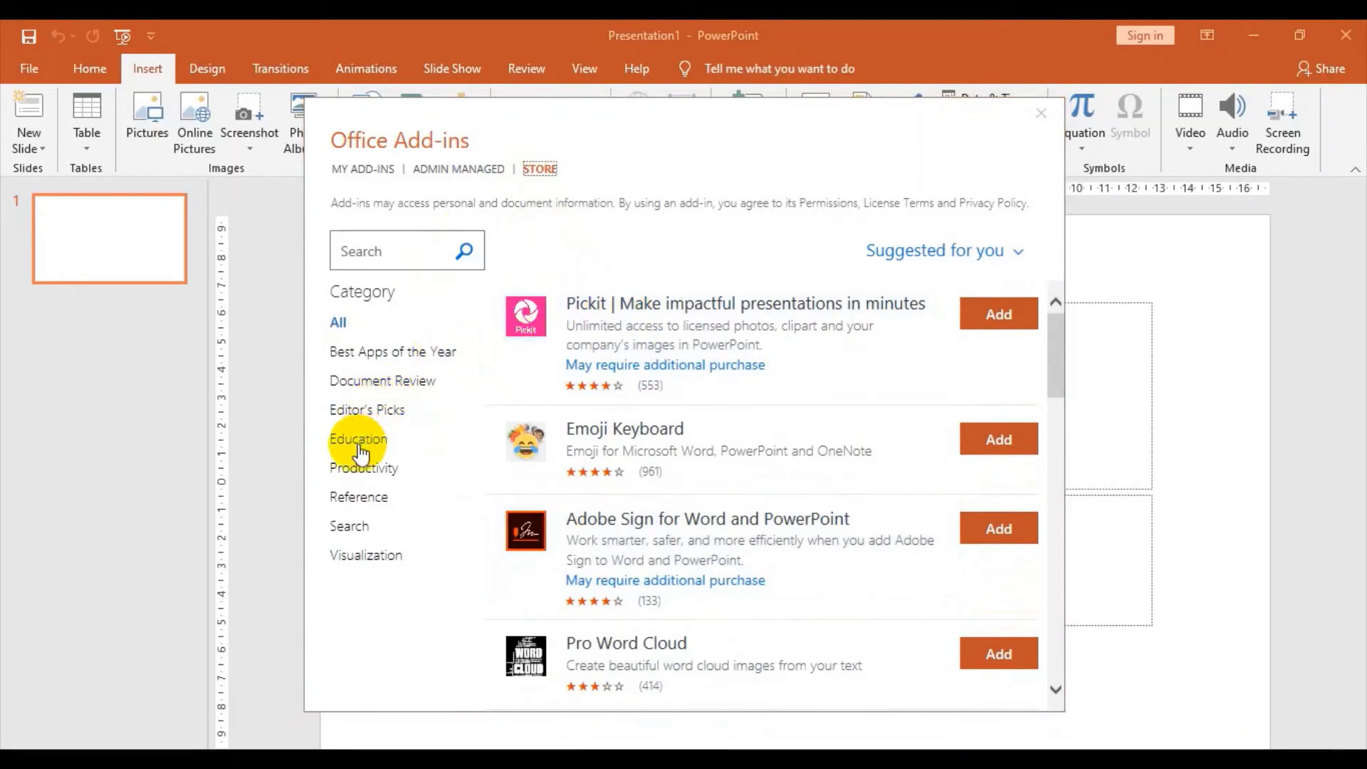
# - Filter the store to Education and add PhET Sims - Science / Math
pyautogui.click(361, 440)
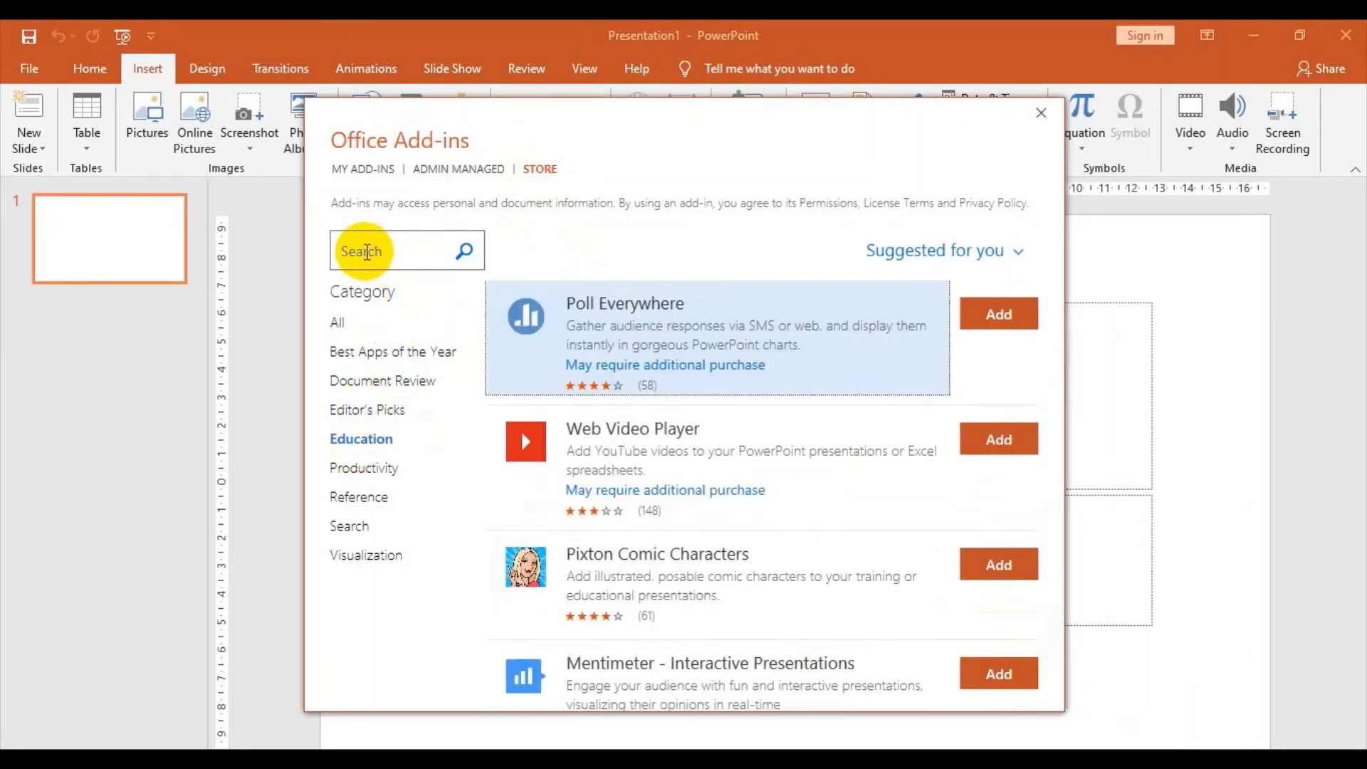
pyautogui.scroll(-4, 565, 345)
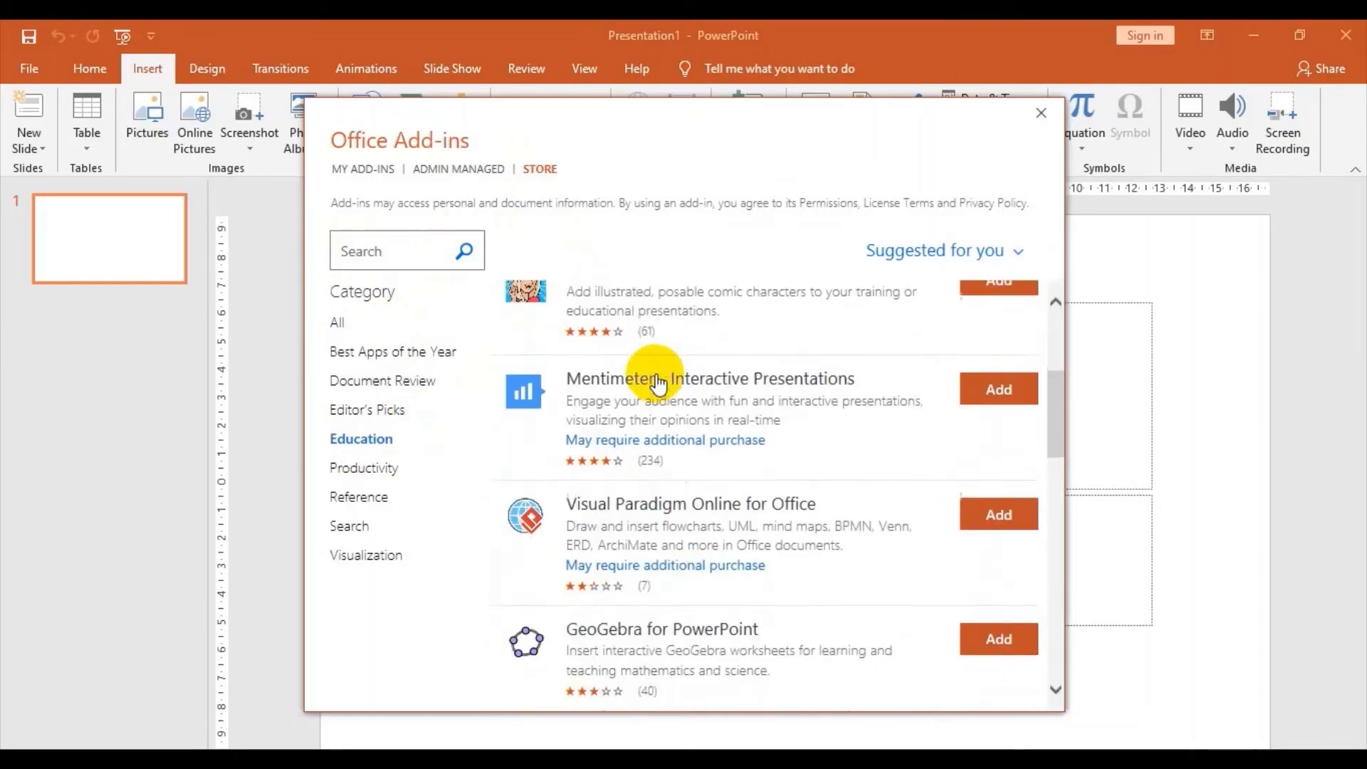
pyautogui.scroll(-1, 648, 360)
pyautogui.scroll(-2, 656, 385)
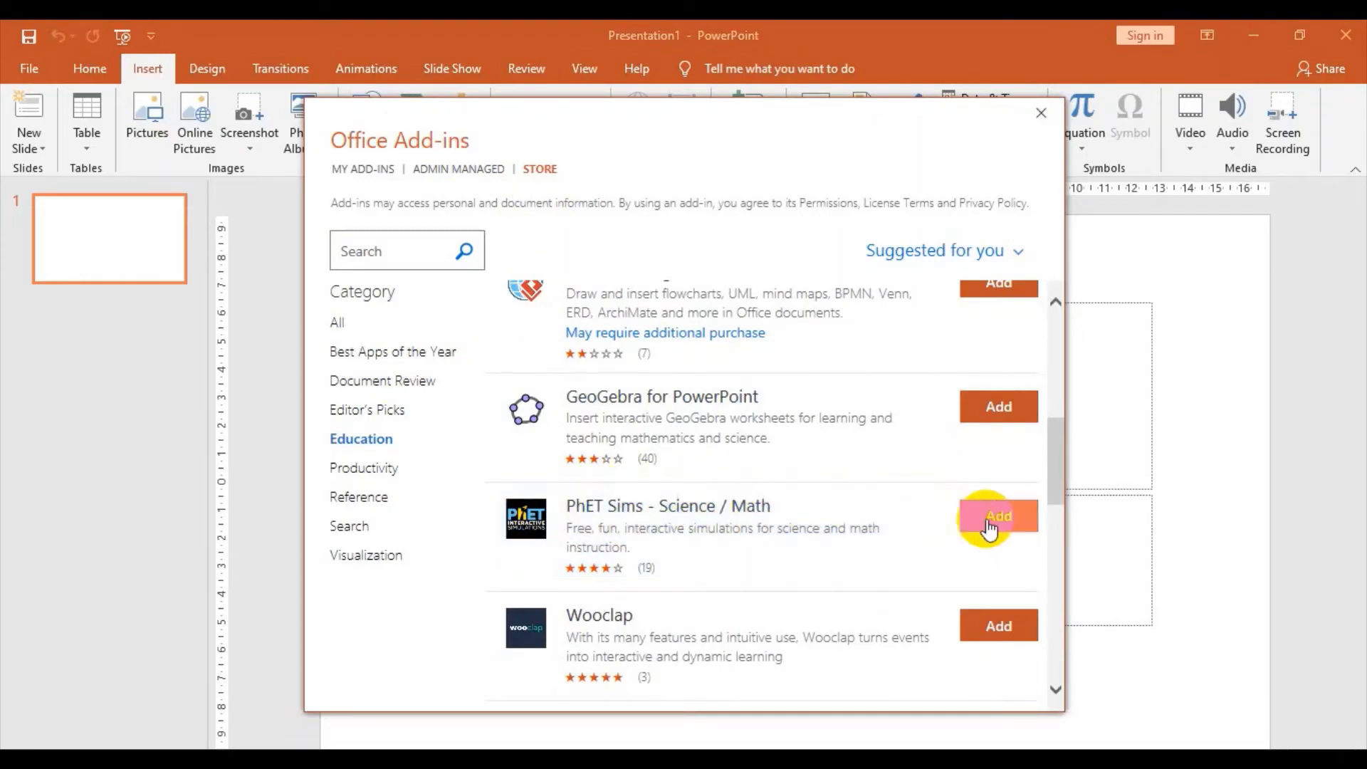
pyautogui.click(988, 529)
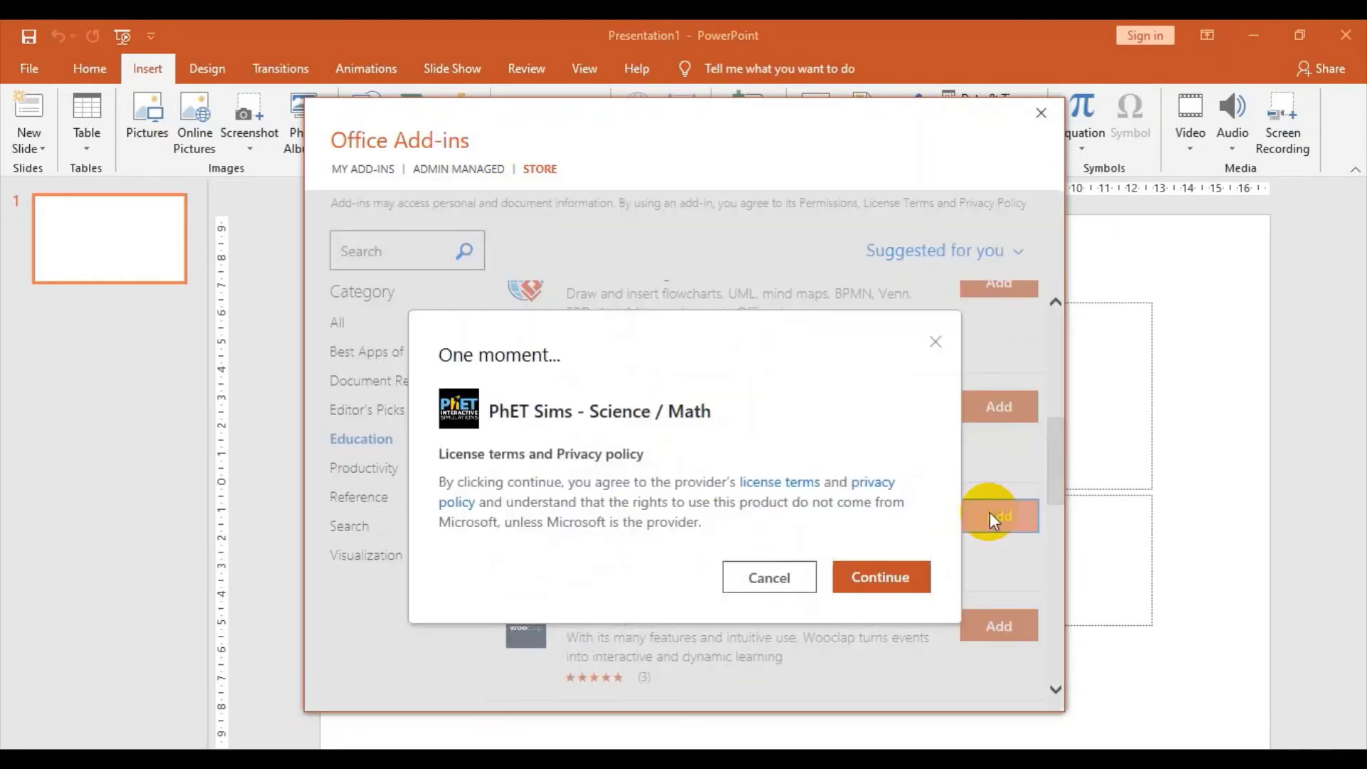
pyautogui.click(899, 585)
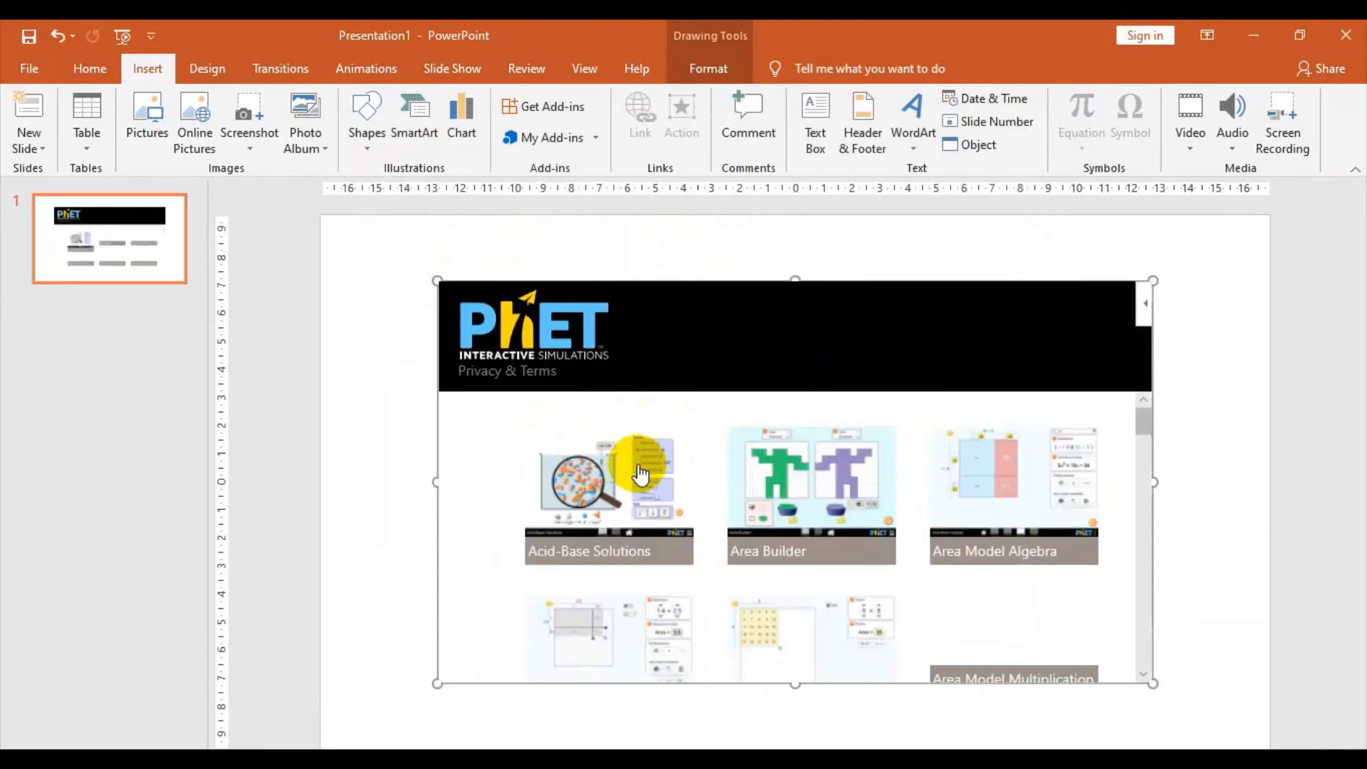
pyautogui.scroll(-1, 1010, 496)
pyautogui.scroll(-2, 1010, 497)
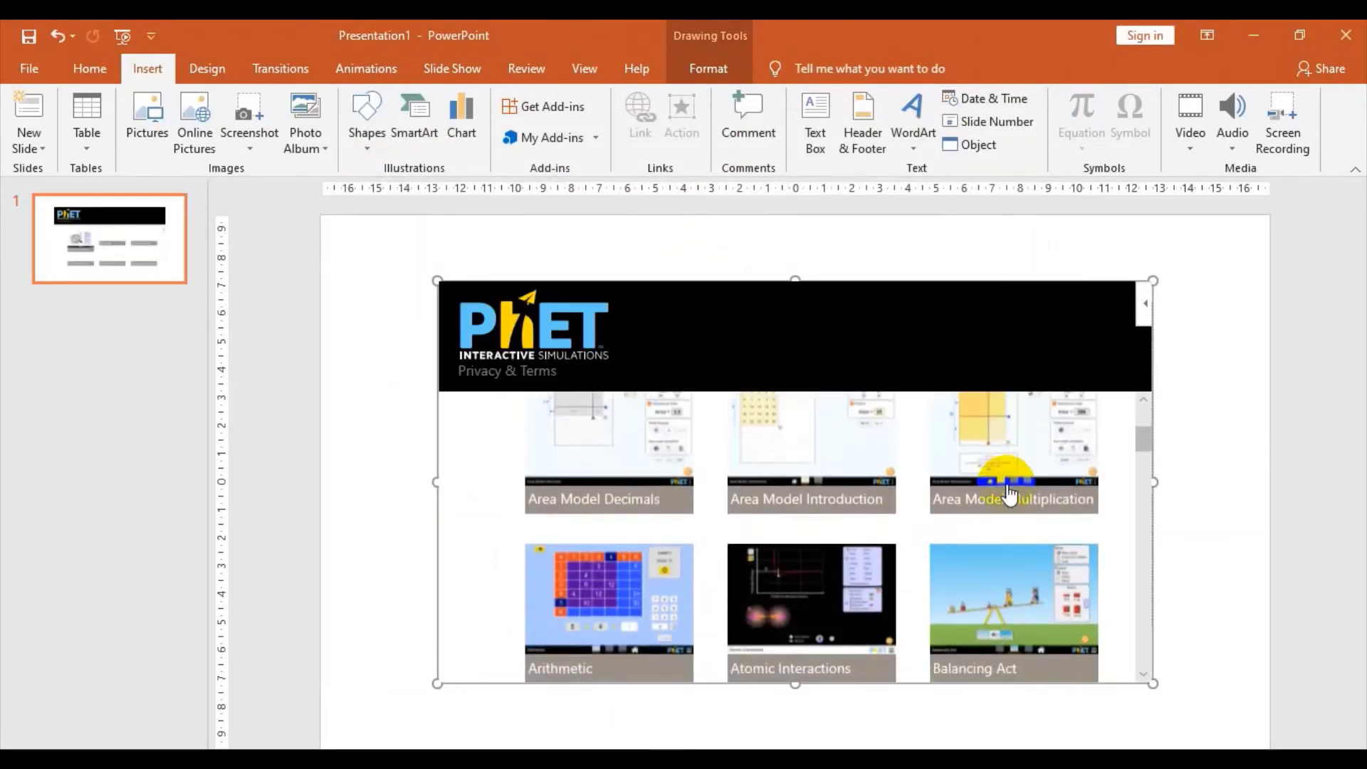
pyautogui.scroll(-1, 990, 491)
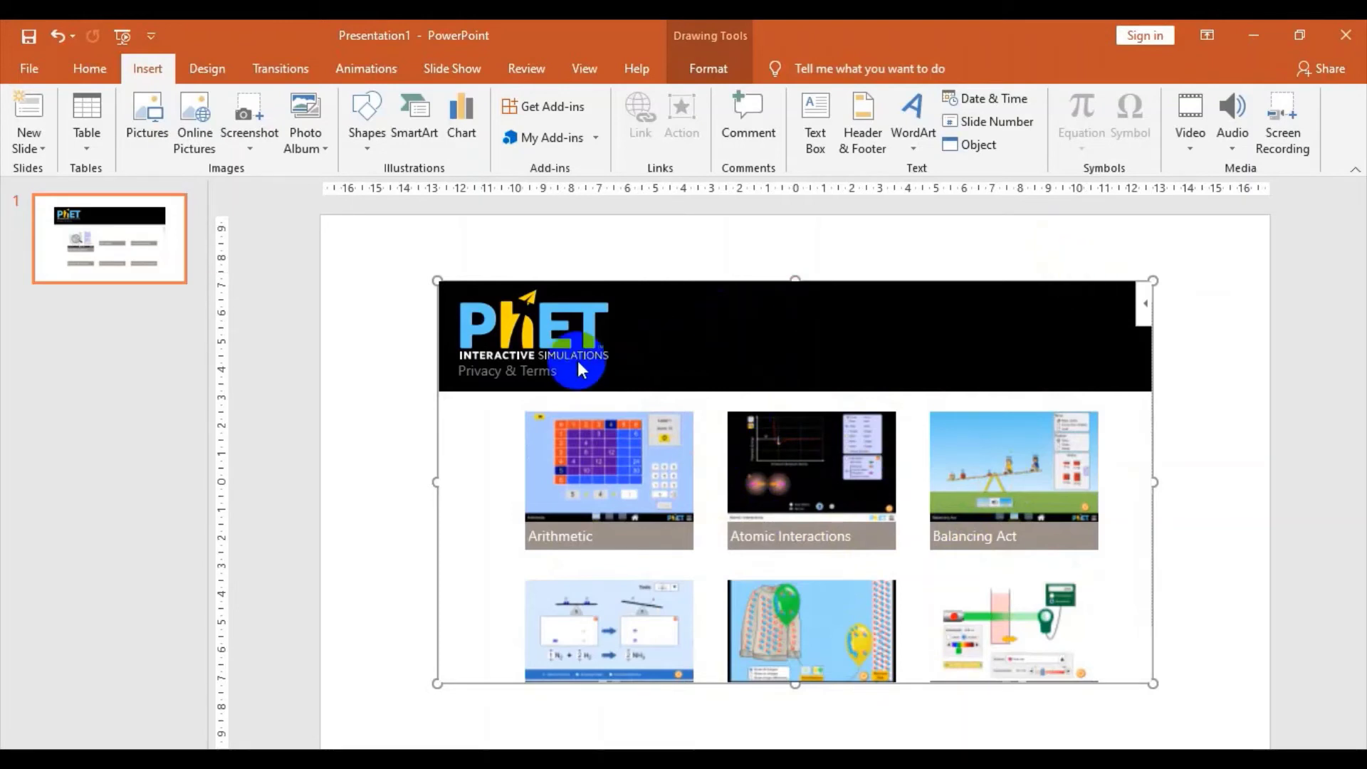
pyautogui.click(144, 266)
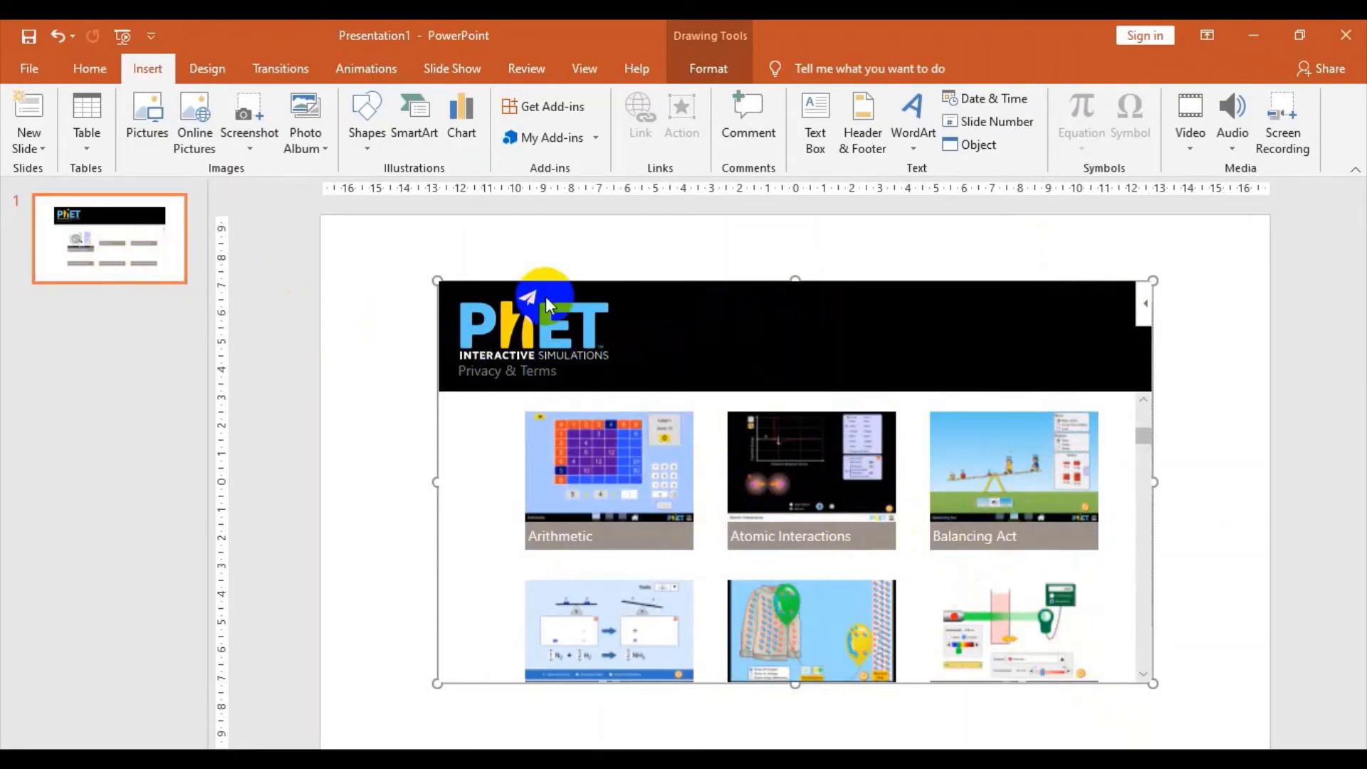
# - Start the slide show with F5 and scroll through the PhET simulation gallery
pyautogui.press('F5')
pyautogui.moveTo(684, 427)
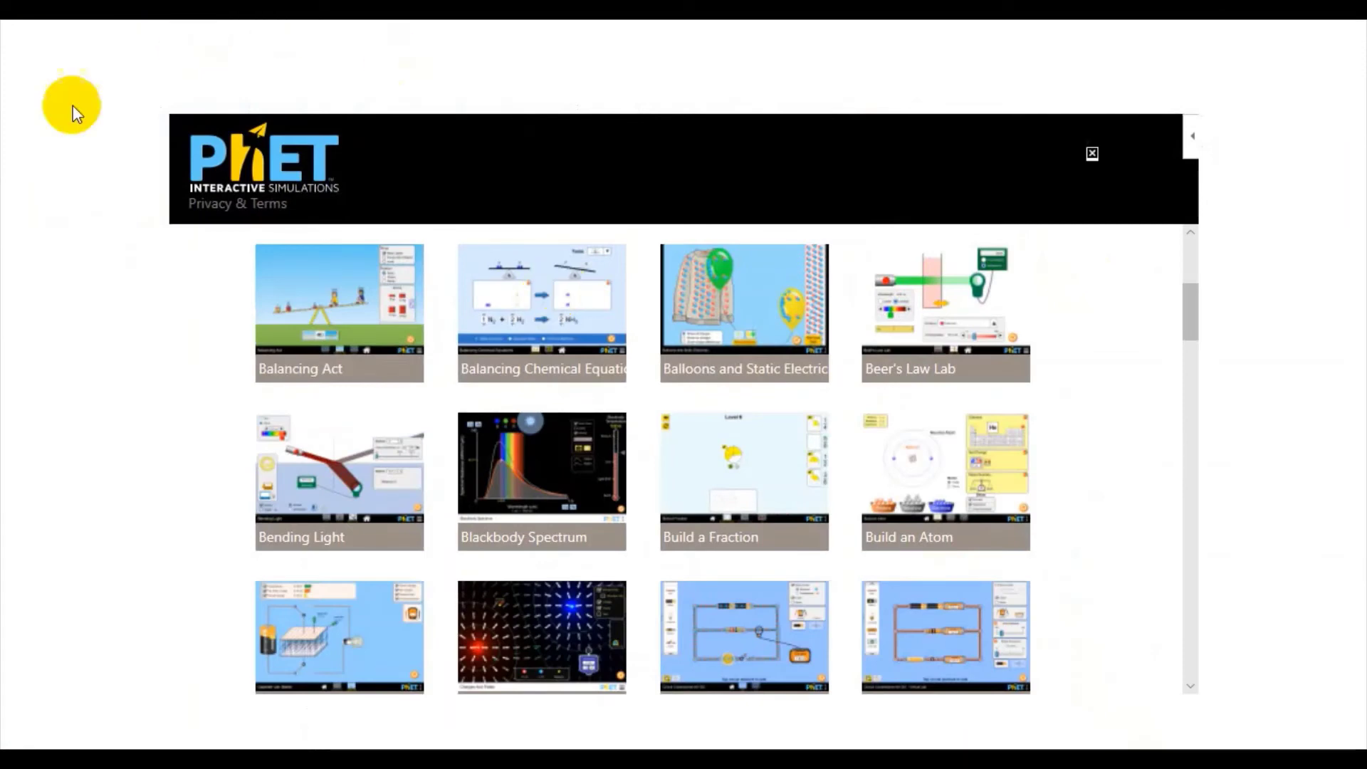
pyautogui.scroll(-3, 986, 403)
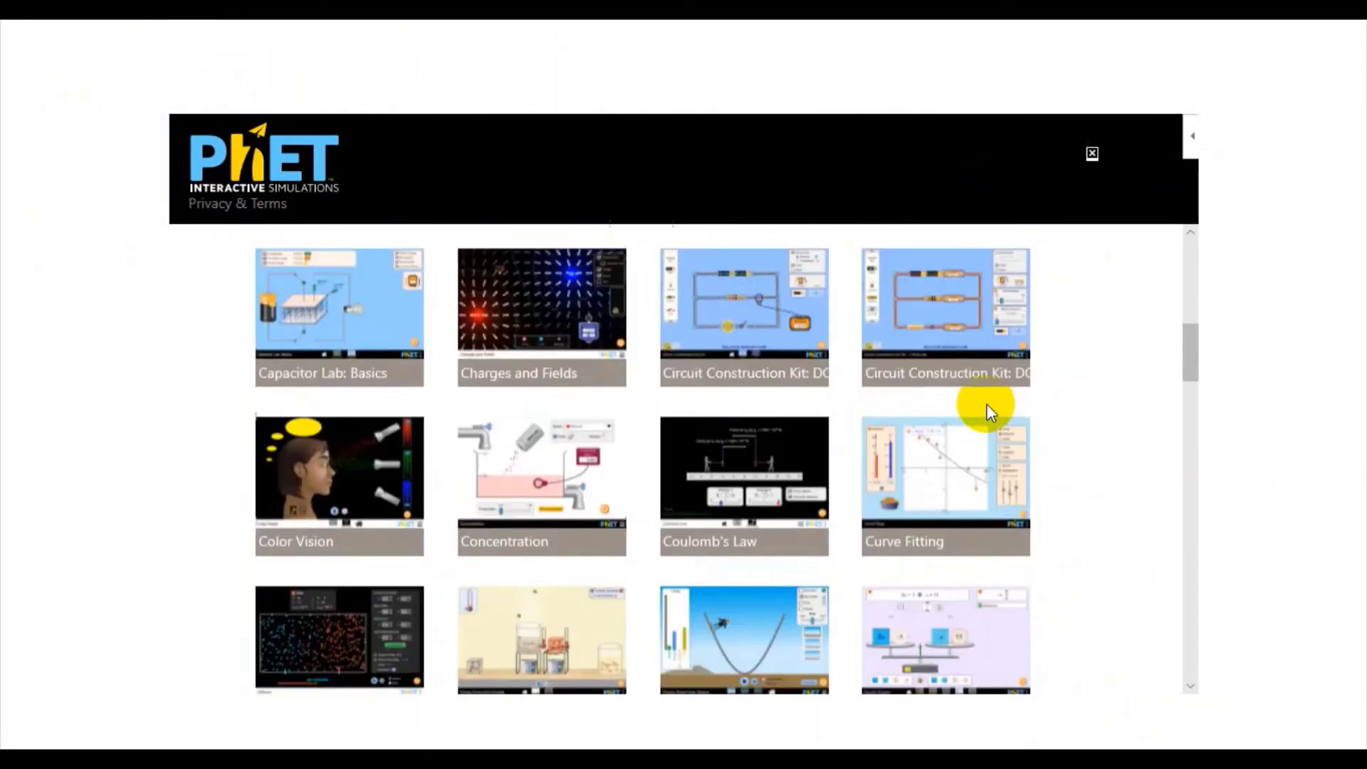
pyautogui.scroll(-5, 992, 413)
pyautogui.scroll(-3, 992, 413)
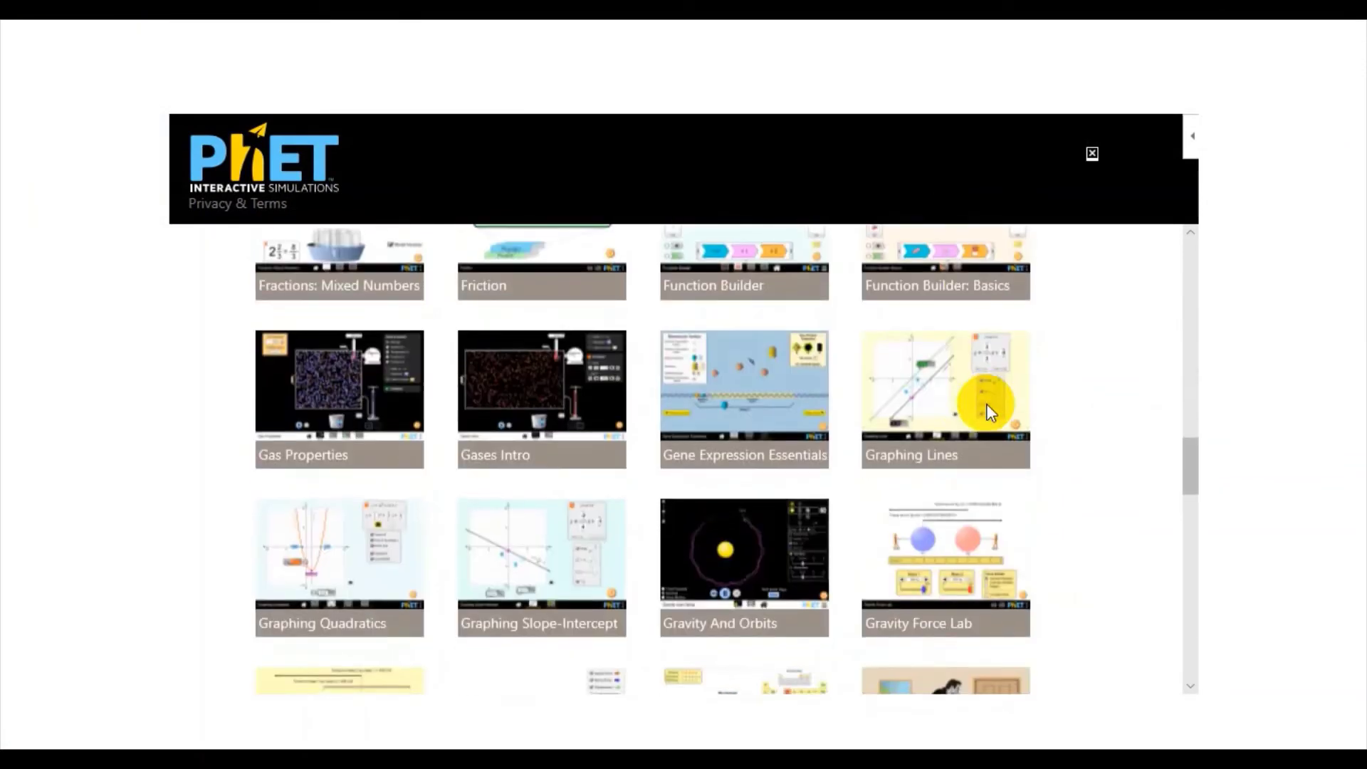
pyautogui.scroll(-3, 992, 413)
pyautogui.scroll(-5, 992, 413)
pyautogui.scroll(-2, 990, 409)
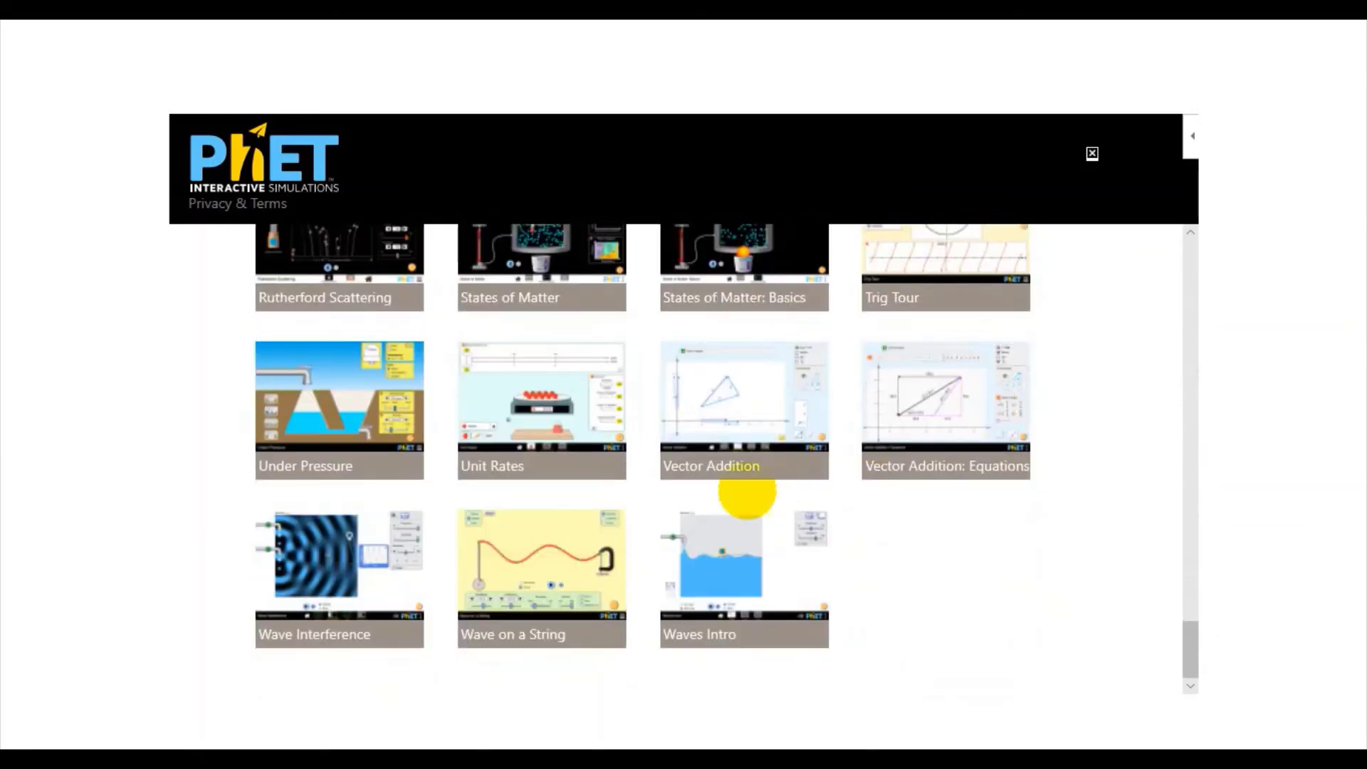
pyautogui.scroll(5, 748, 427)
pyautogui.scroll(4, 748, 427)
pyautogui.scroll(4, 747, 427)
pyautogui.scroll(10, 747, 420)
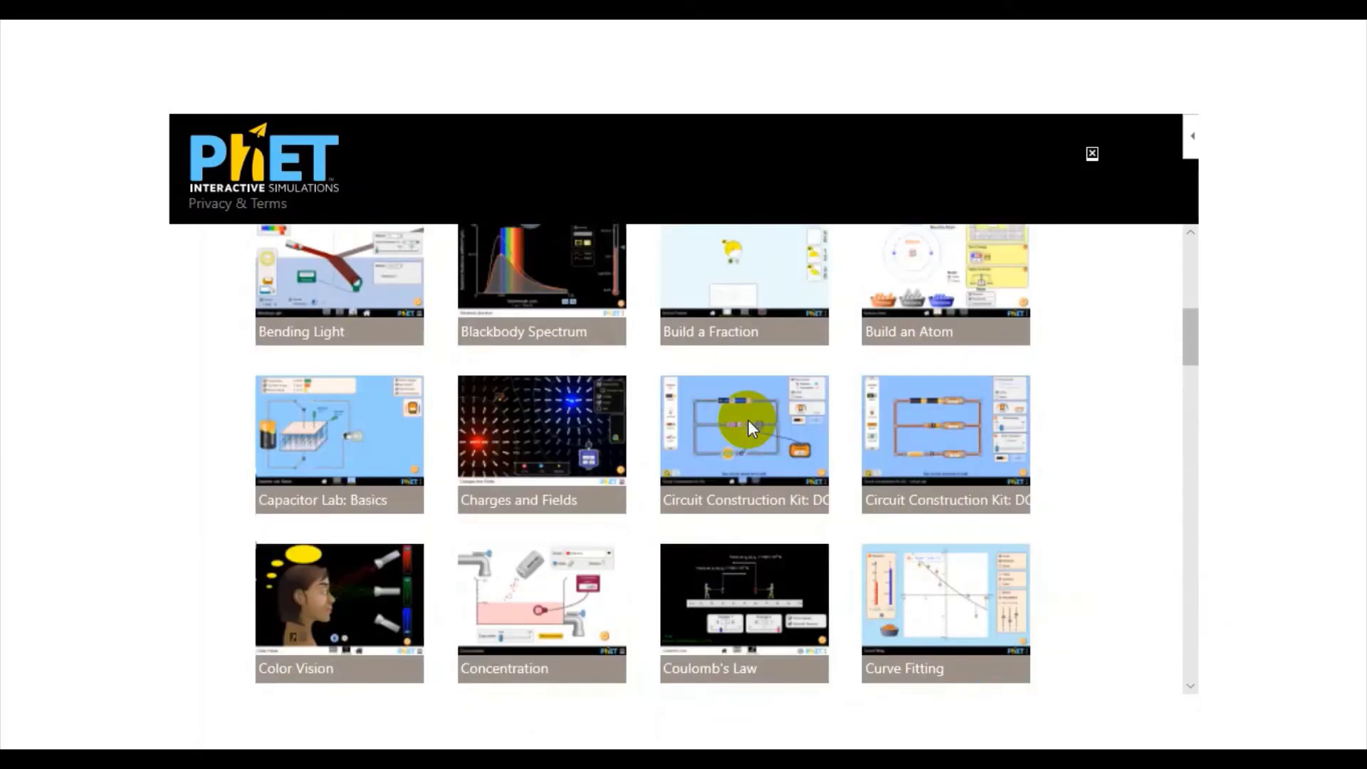
pyautogui.scroll(5, 748, 420)
pyautogui.scroll(1, 748, 420)
pyautogui.scroll(-1, 564, 427)
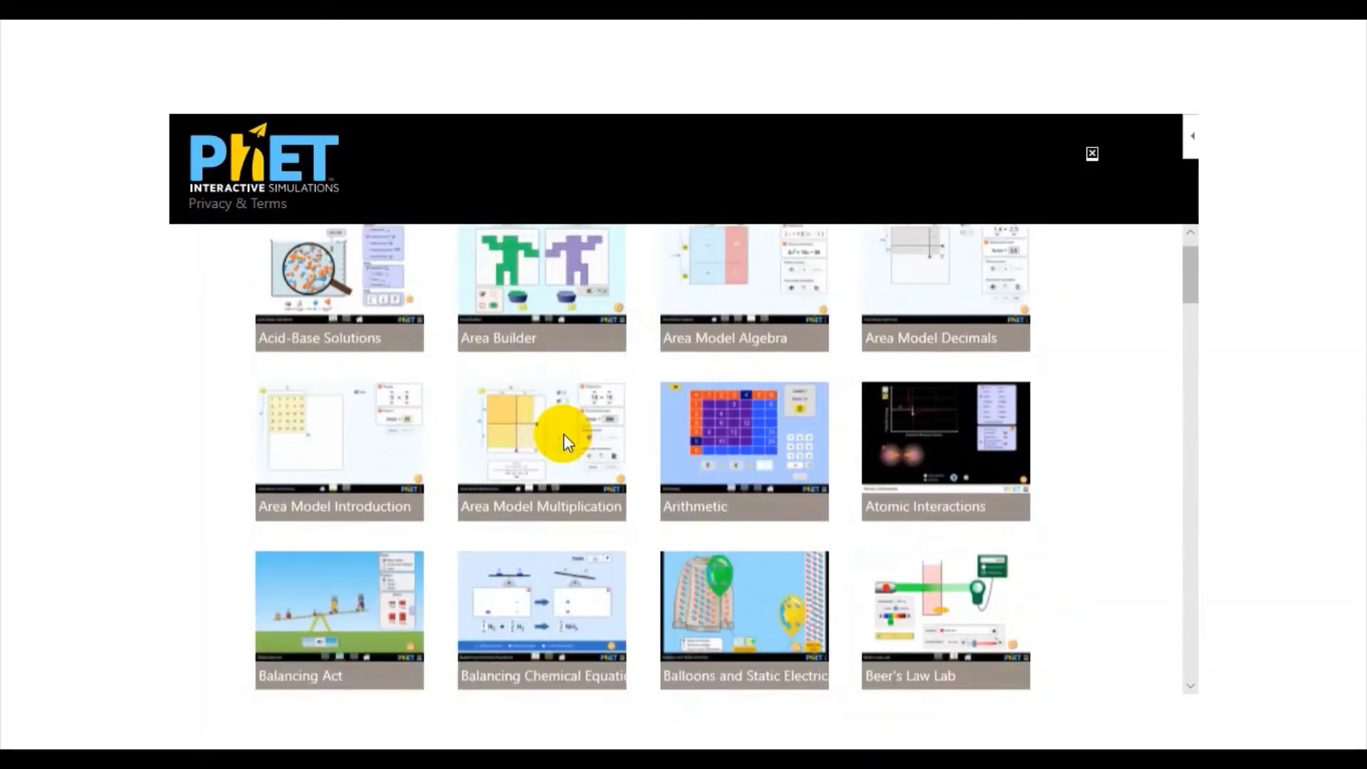
pyautogui.scroll(-6, 562, 434)
pyautogui.scroll(-2, 562, 434)
pyautogui.scroll(-5, 562, 434)
pyautogui.scroll(-6, 564, 435)
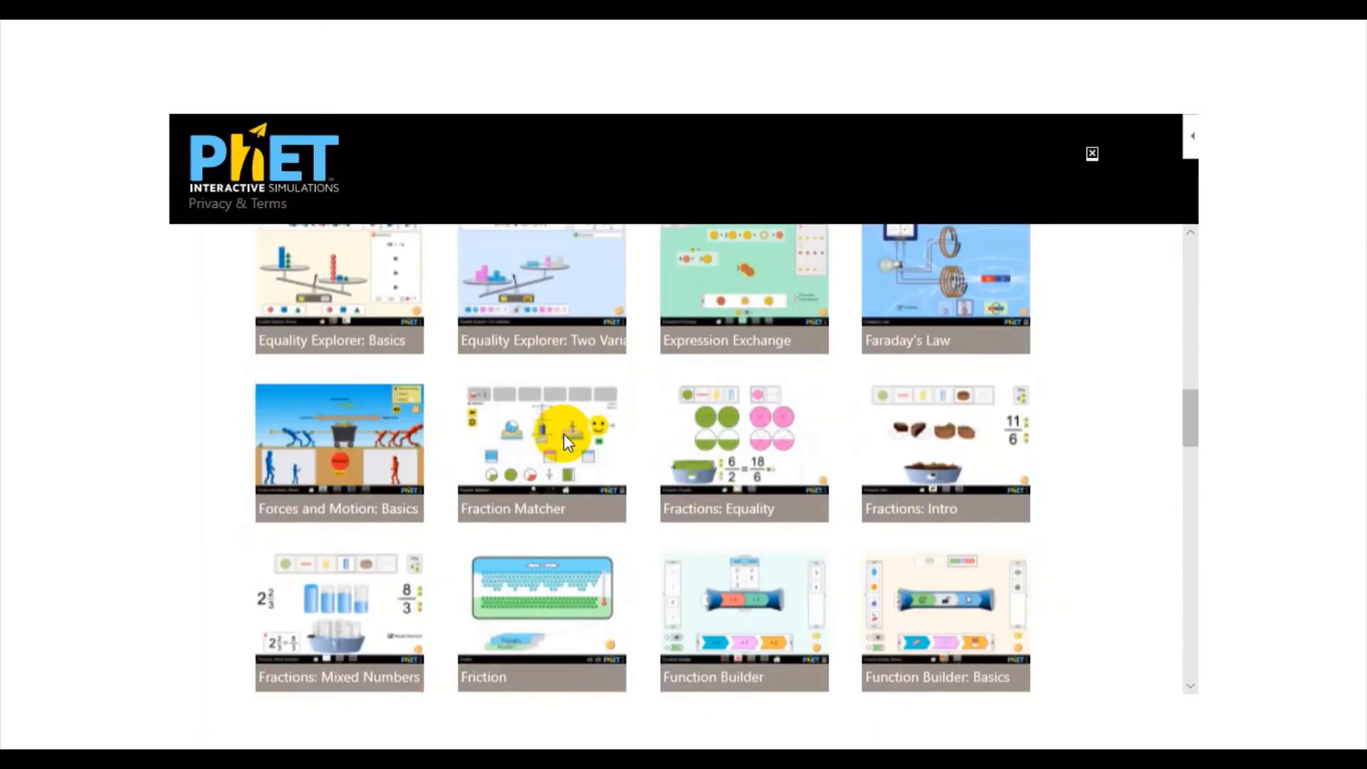
pyautogui.scroll(-1, 565, 427)
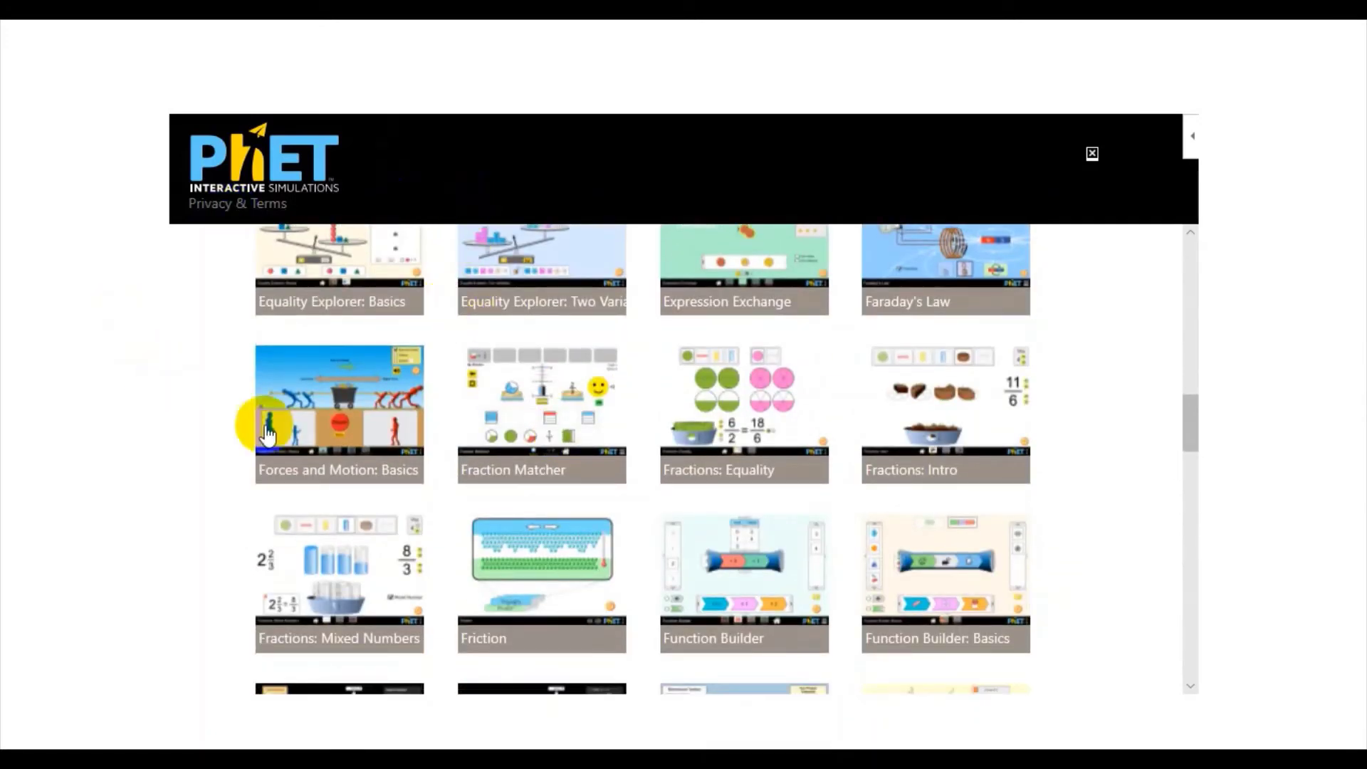
# - Open Forces and Motion: Basics and compare its Net Force, Motion and Friction screens, picking Friction
pyautogui.click(358, 414)
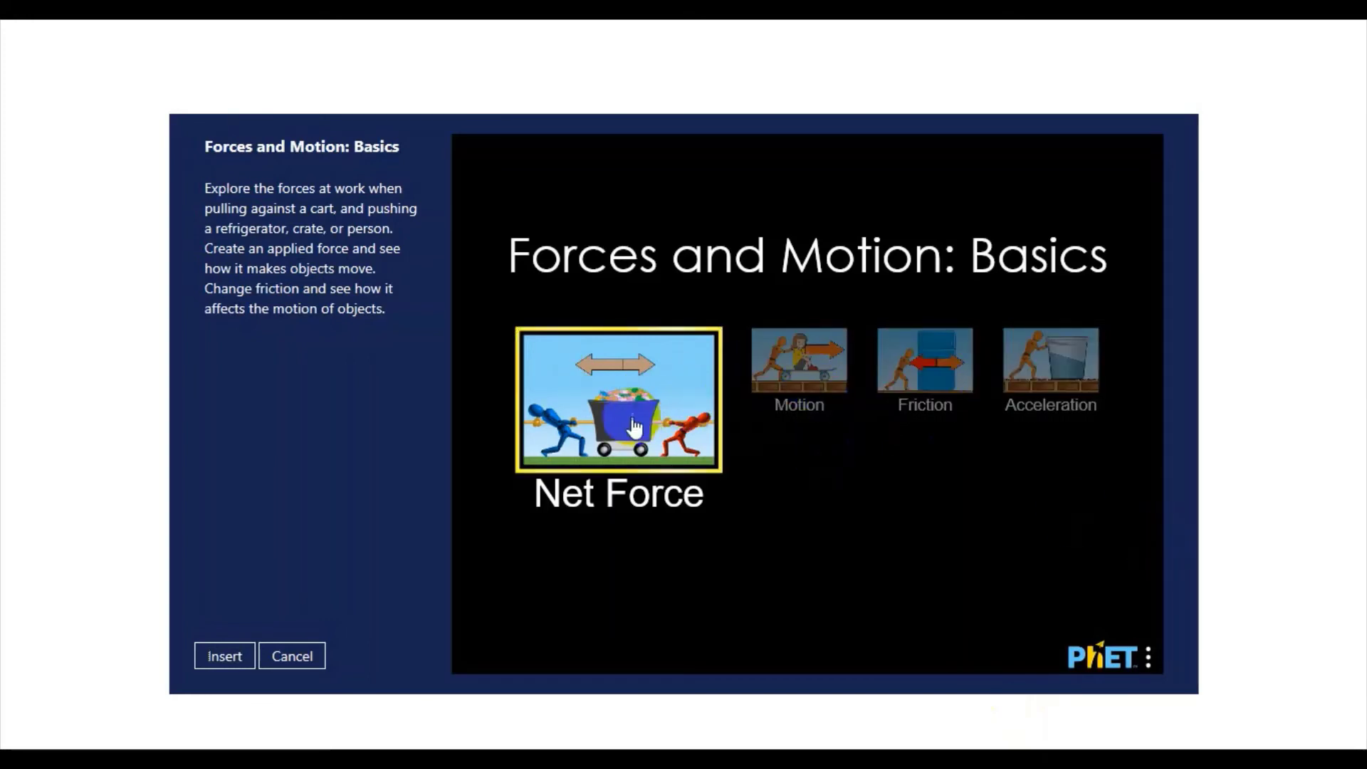
pyautogui.click(689, 415)
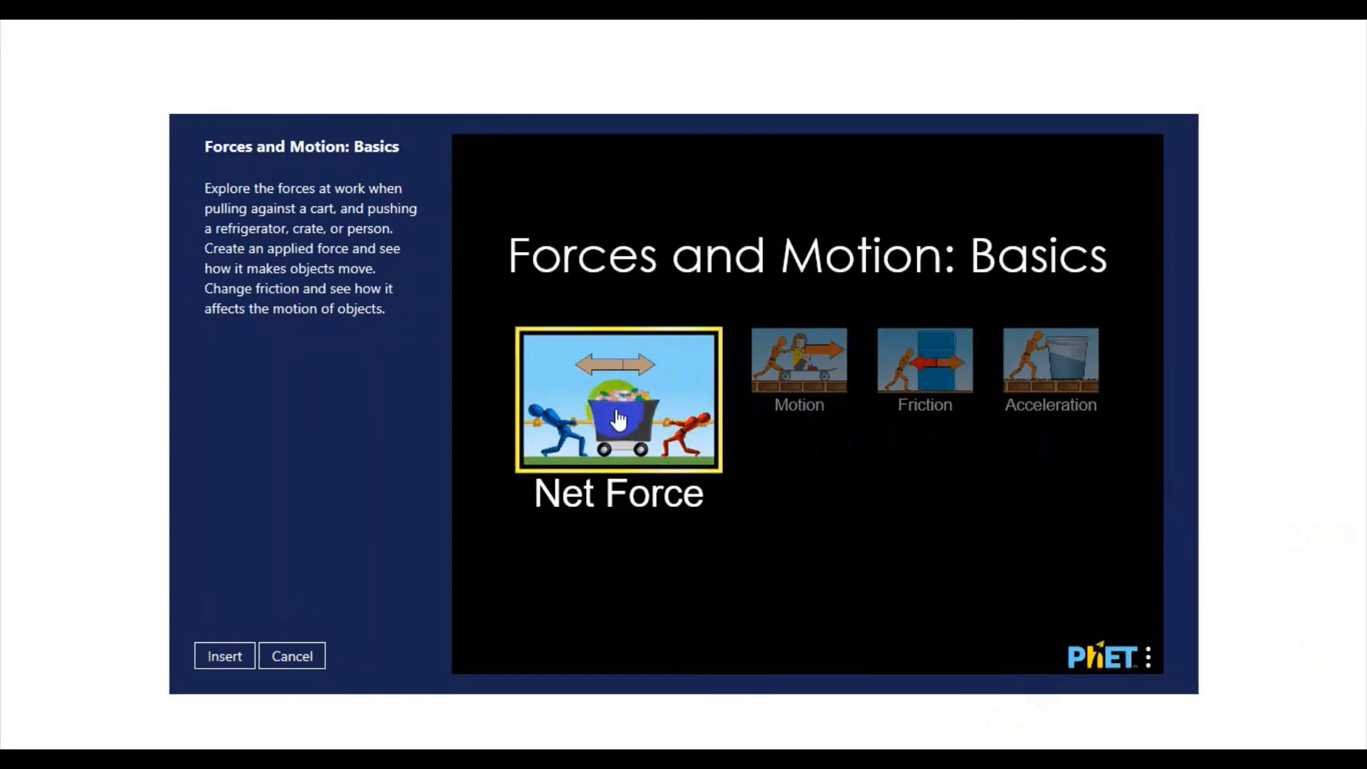
pyautogui.click(828, 369)
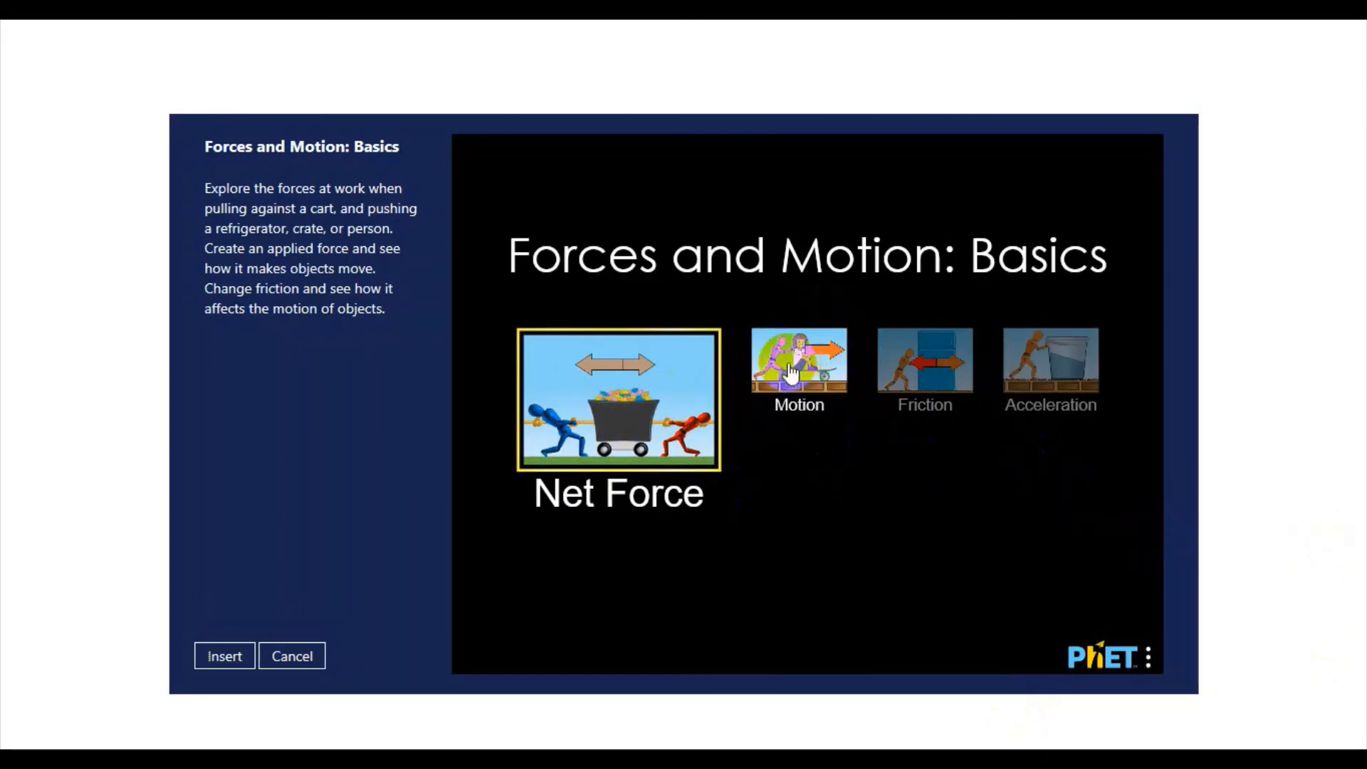
pyautogui.click(694, 399)
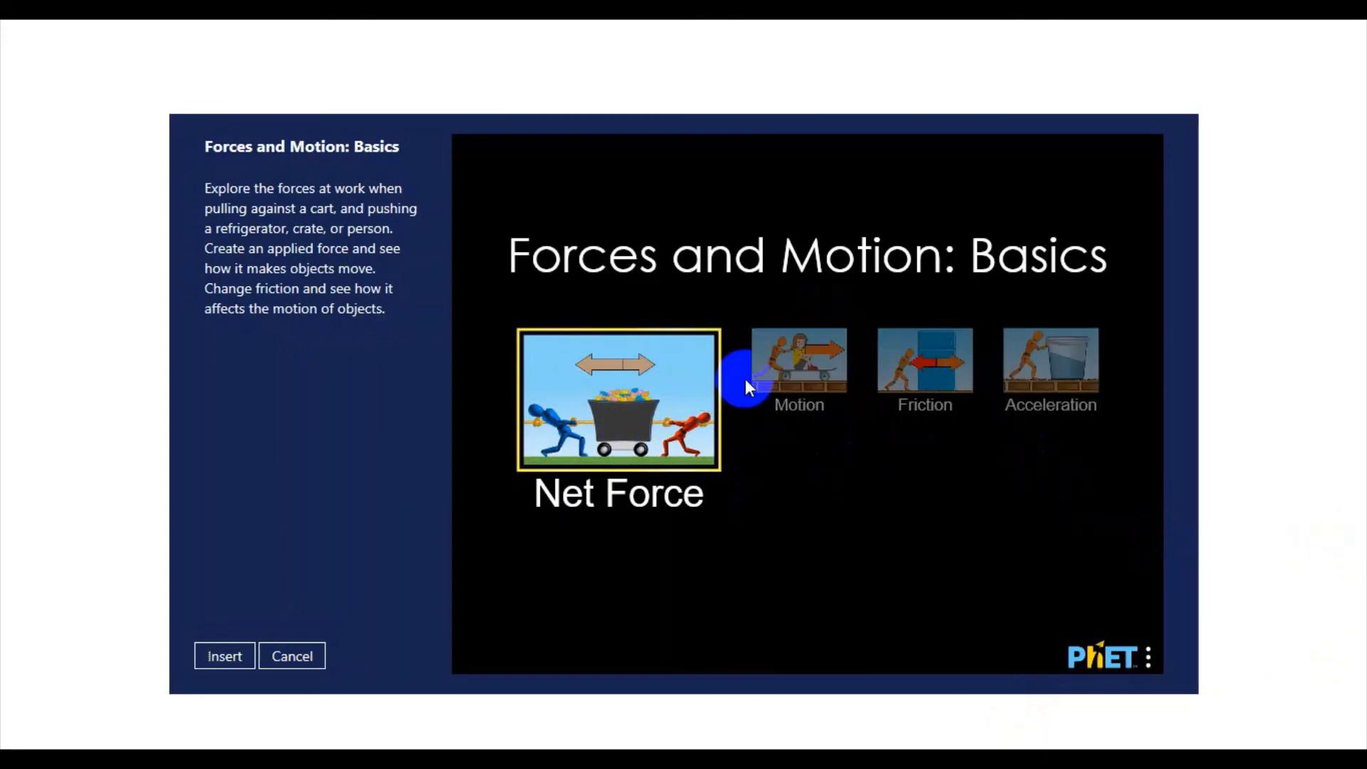
pyautogui.click(775, 373)
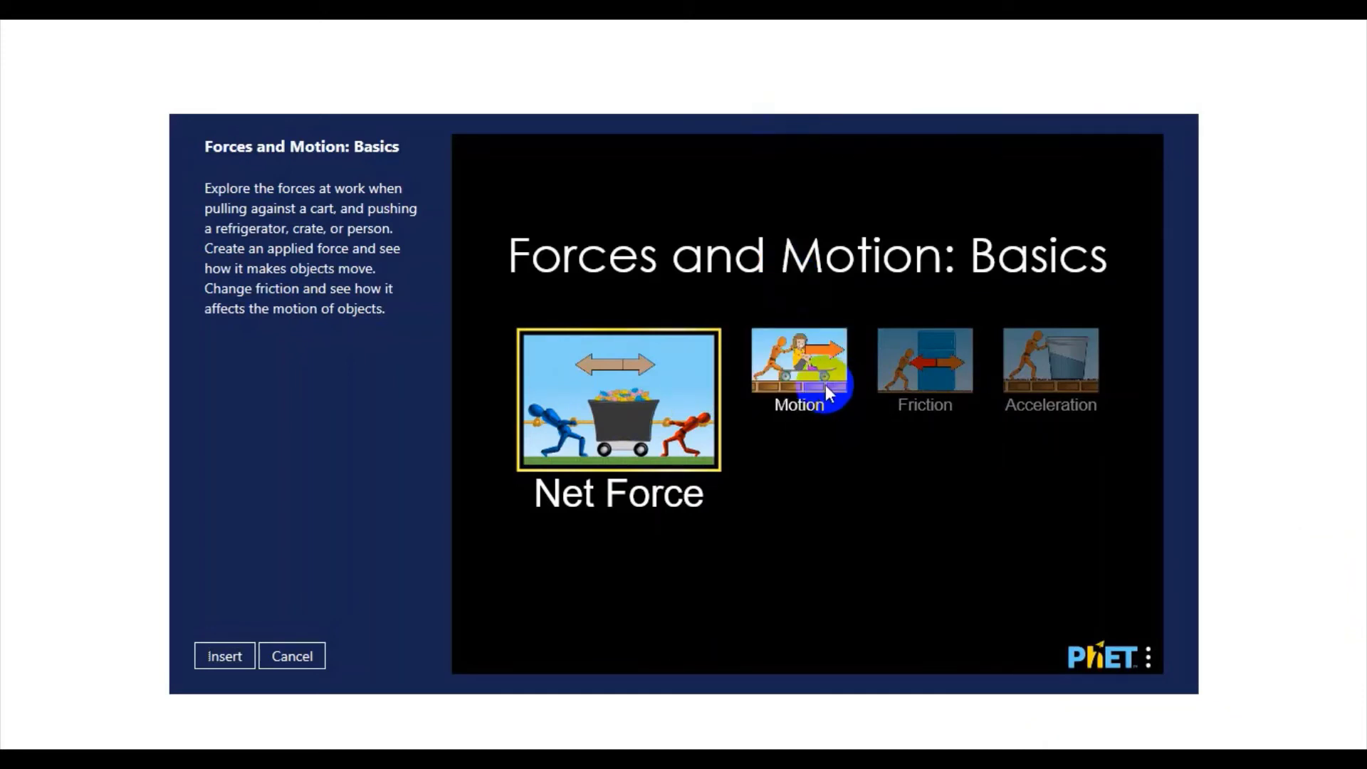
pyautogui.click(643, 390)
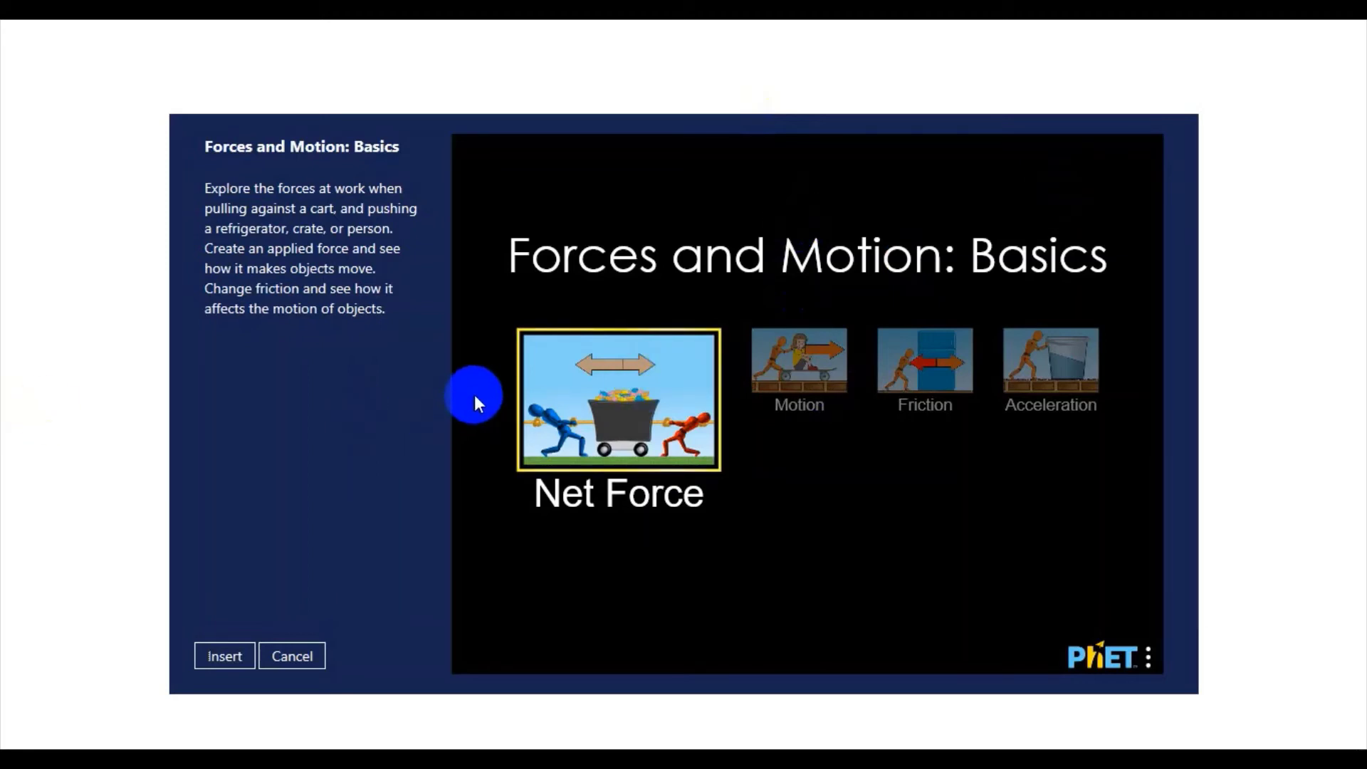
pyautogui.click(913, 372)
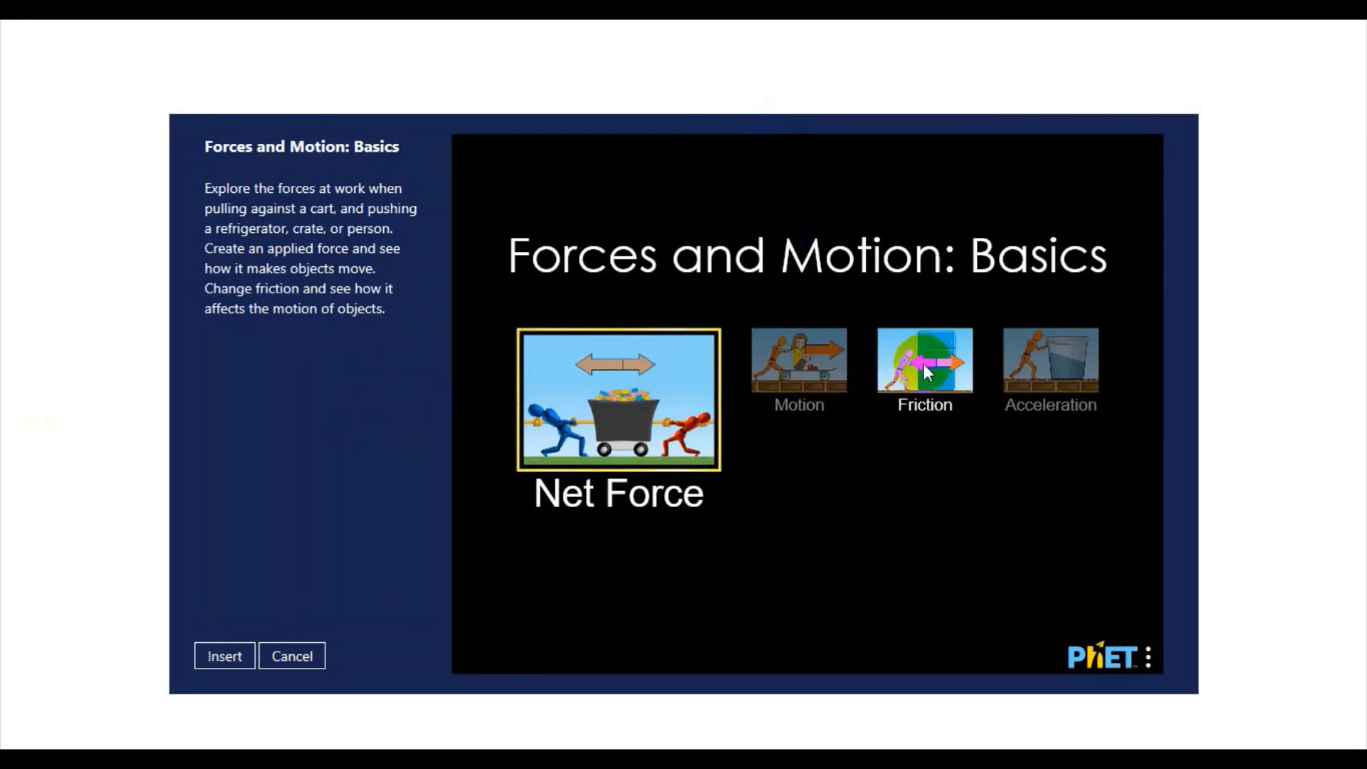
pyautogui.click(890, 473)
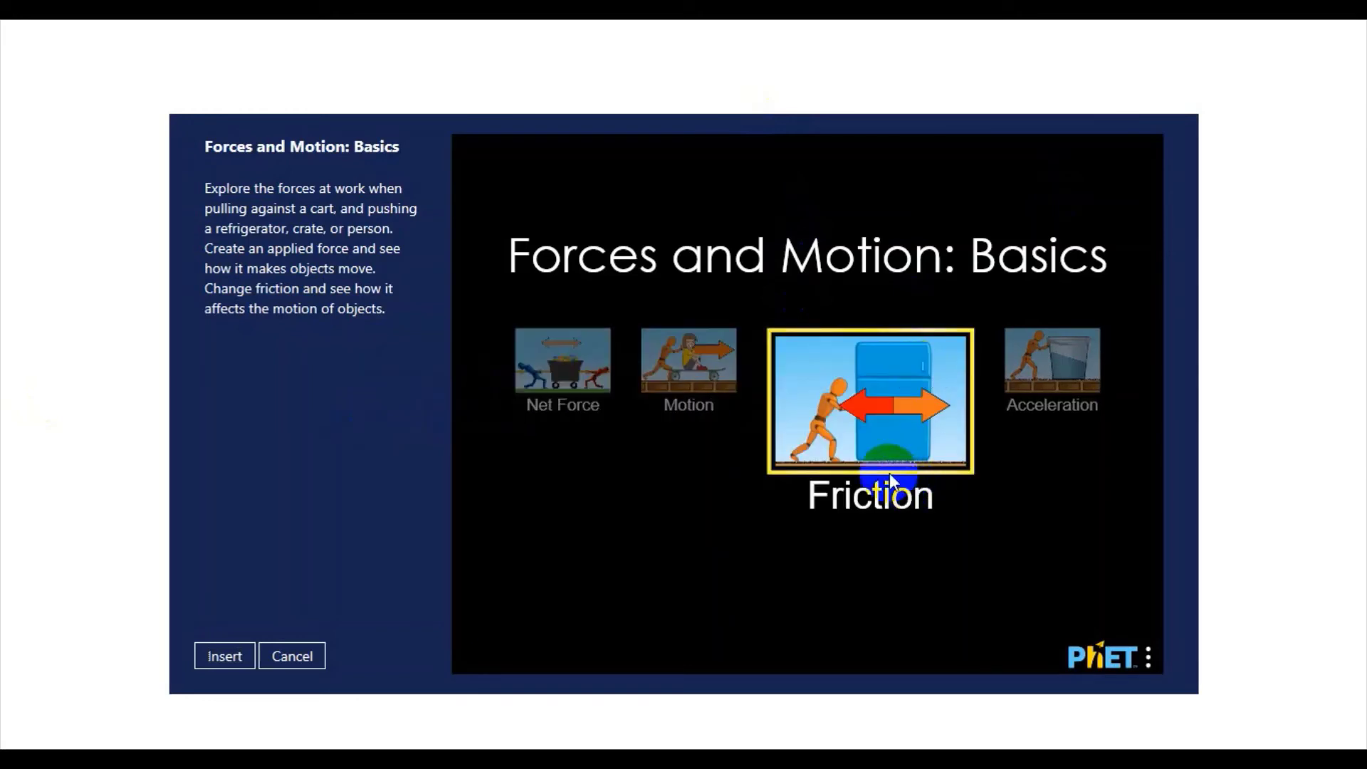
# - Open the Friction screen with Sum of Forces, Values, Masses and Speed turned on
pyautogui.click(870, 434)
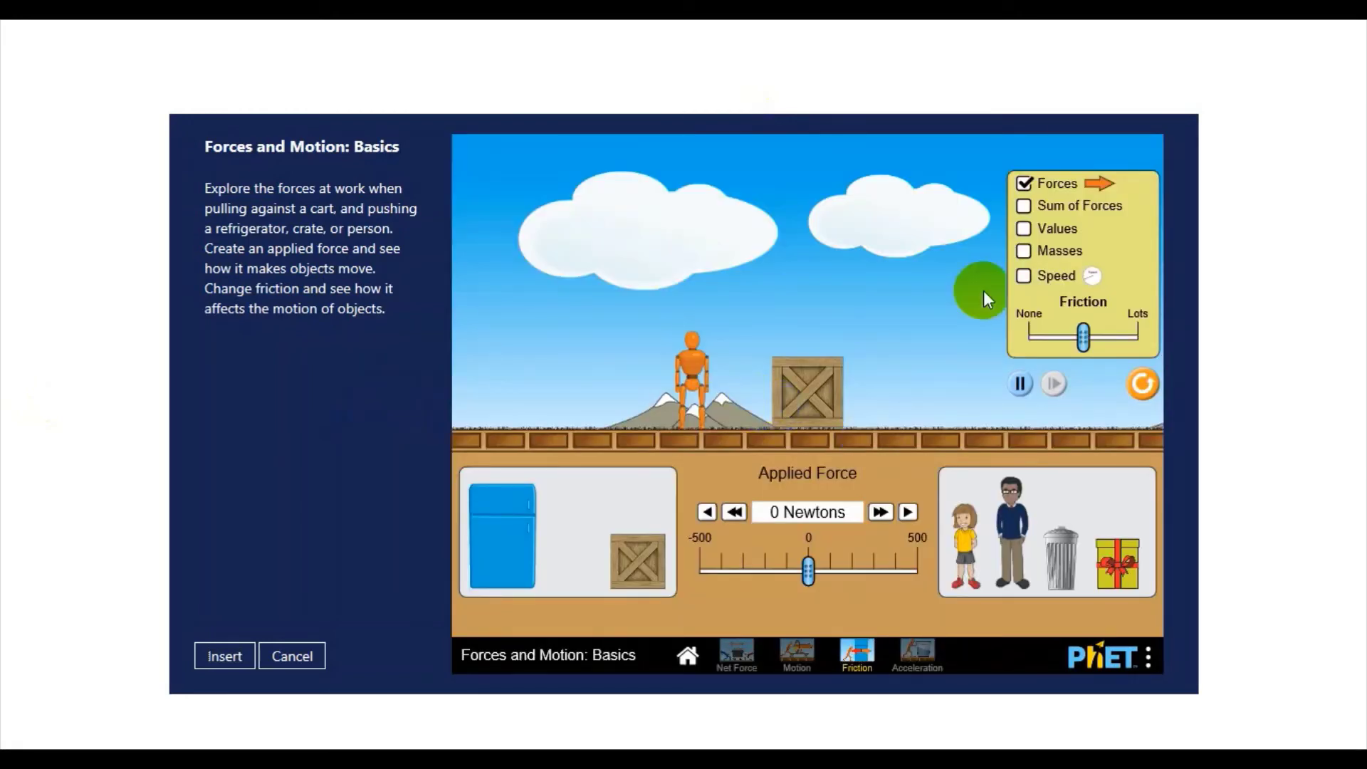
pyautogui.click(1023, 205)
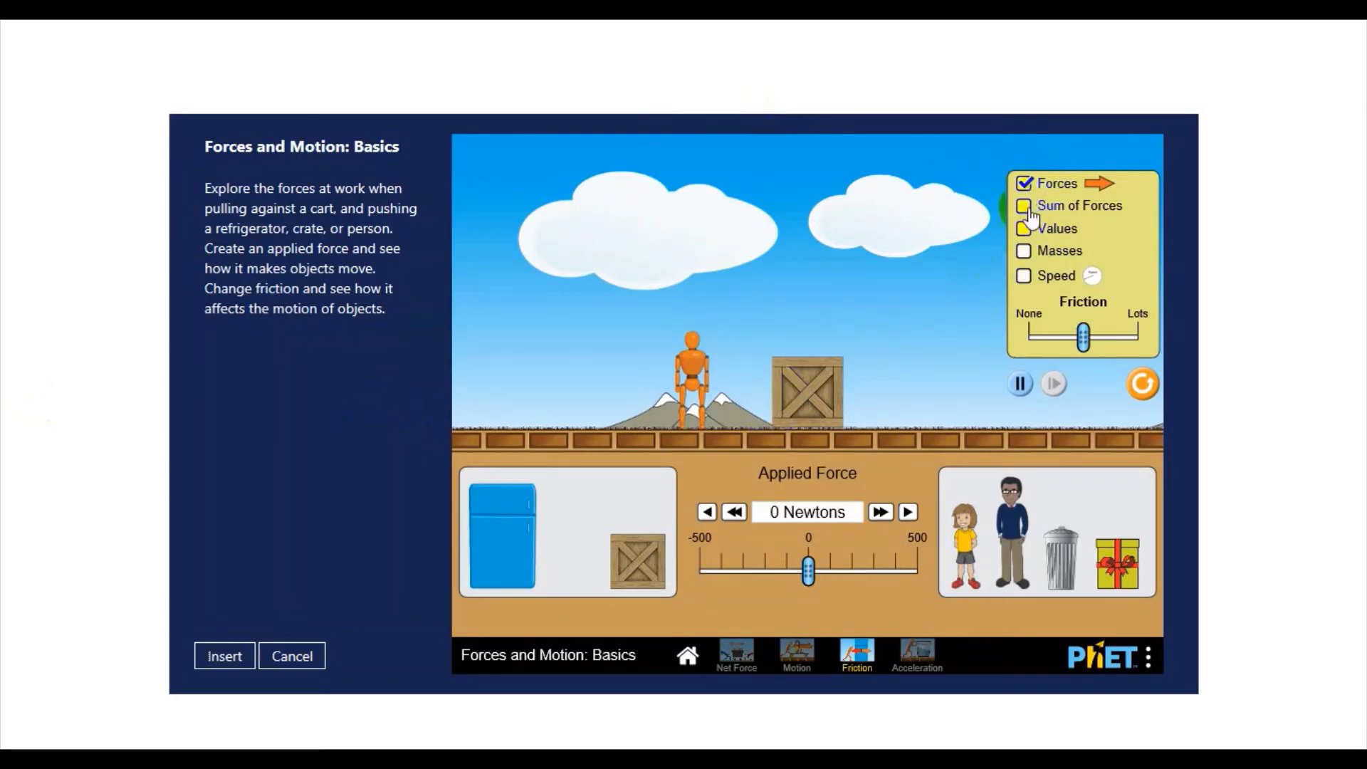
pyautogui.click(1024, 229)
pyautogui.click(1023, 251)
pyautogui.click(1024, 276)
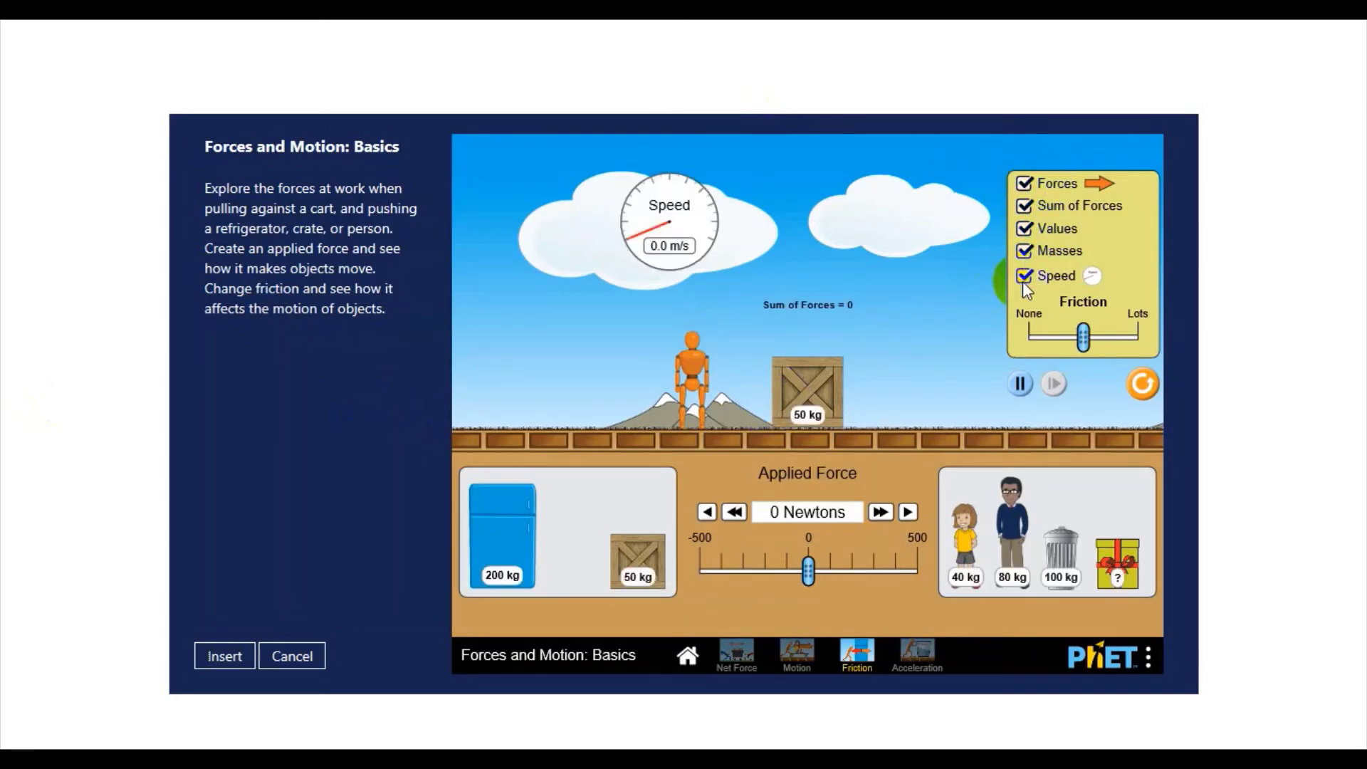
# - Push the crate at about 371 N, then stack the 80 kg man and 40 kg girl on it
pyautogui.moveTo(679, 383); pyautogui.dragTo(951, 384)
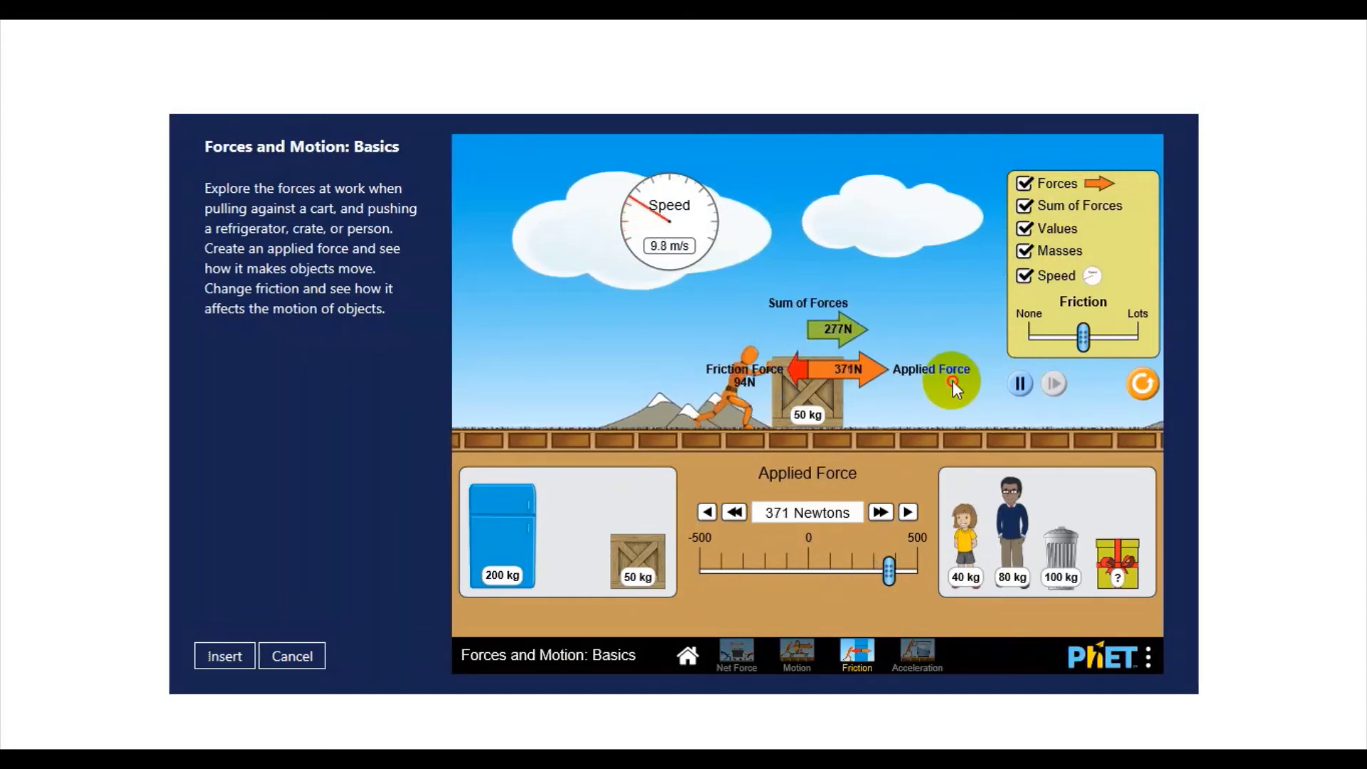
pyautogui.moveTo(951, 383); pyautogui.dragTo(953, 383)
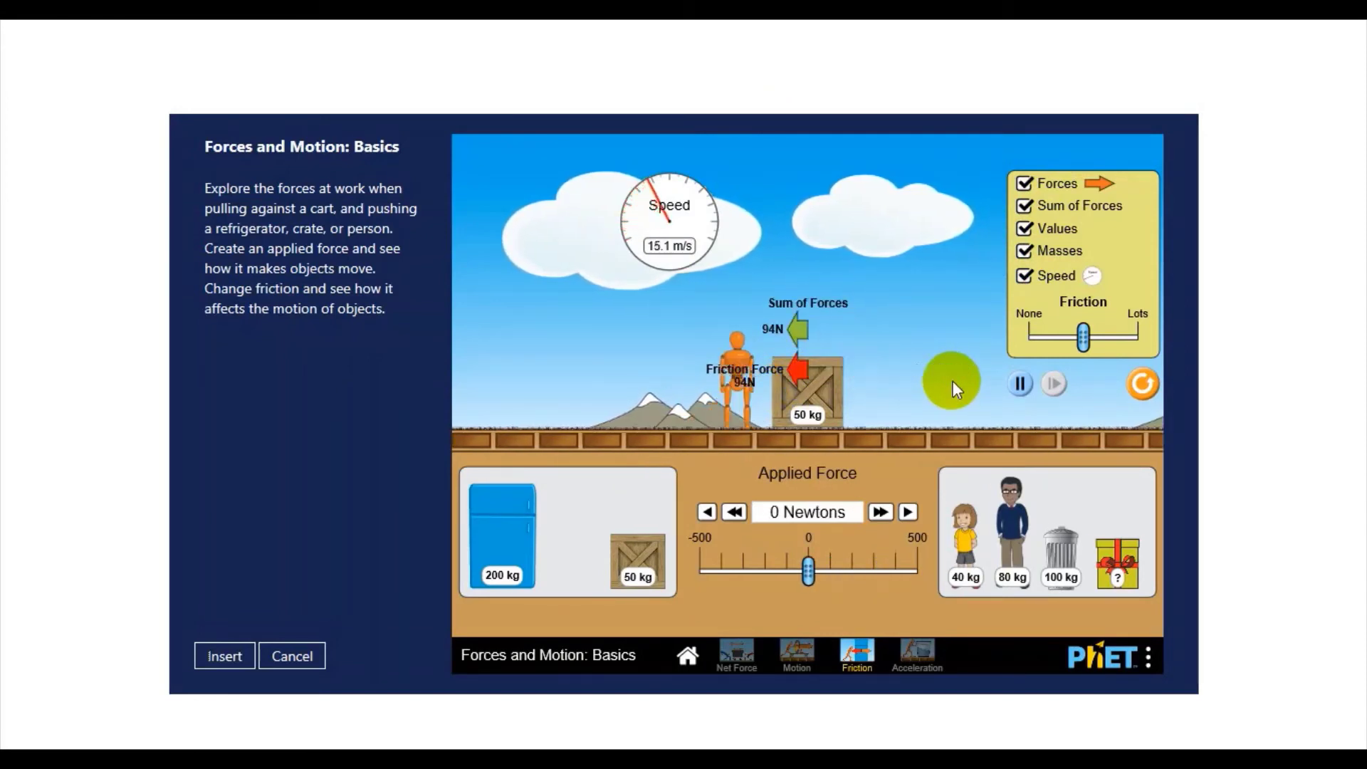
pyautogui.click(785, 381)
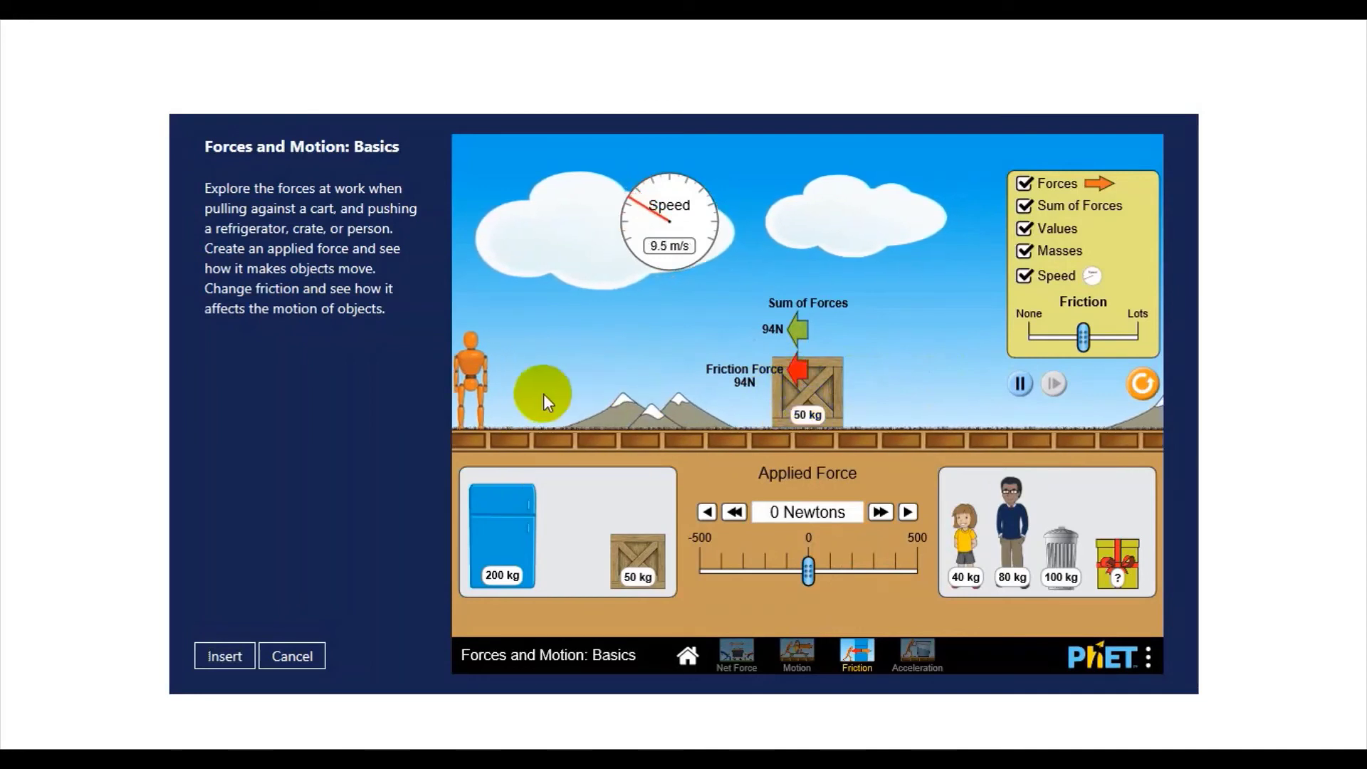
pyautogui.moveTo(1030, 498); pyautogui.dragTo(786, 343)
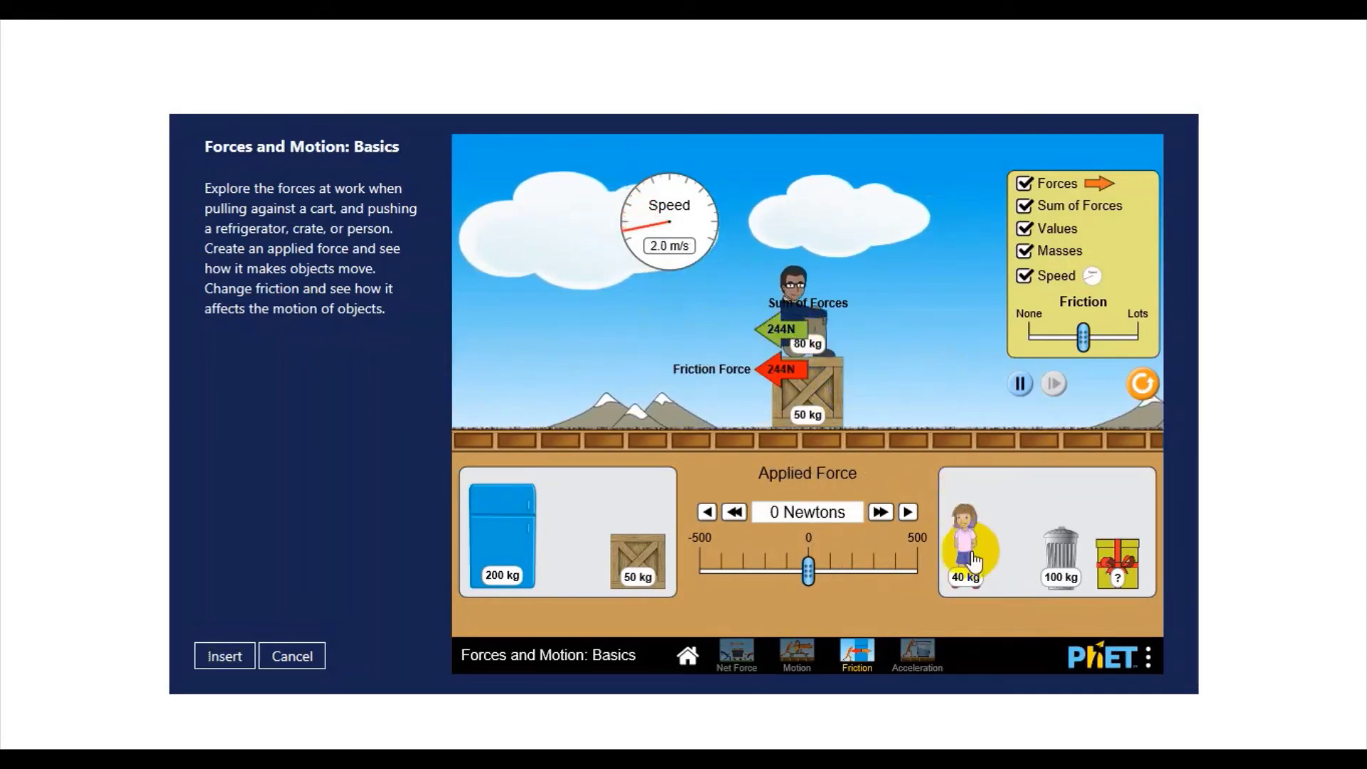
pyautogui.moveTo(965, 551); pyautogui.dragTo(801, 214)
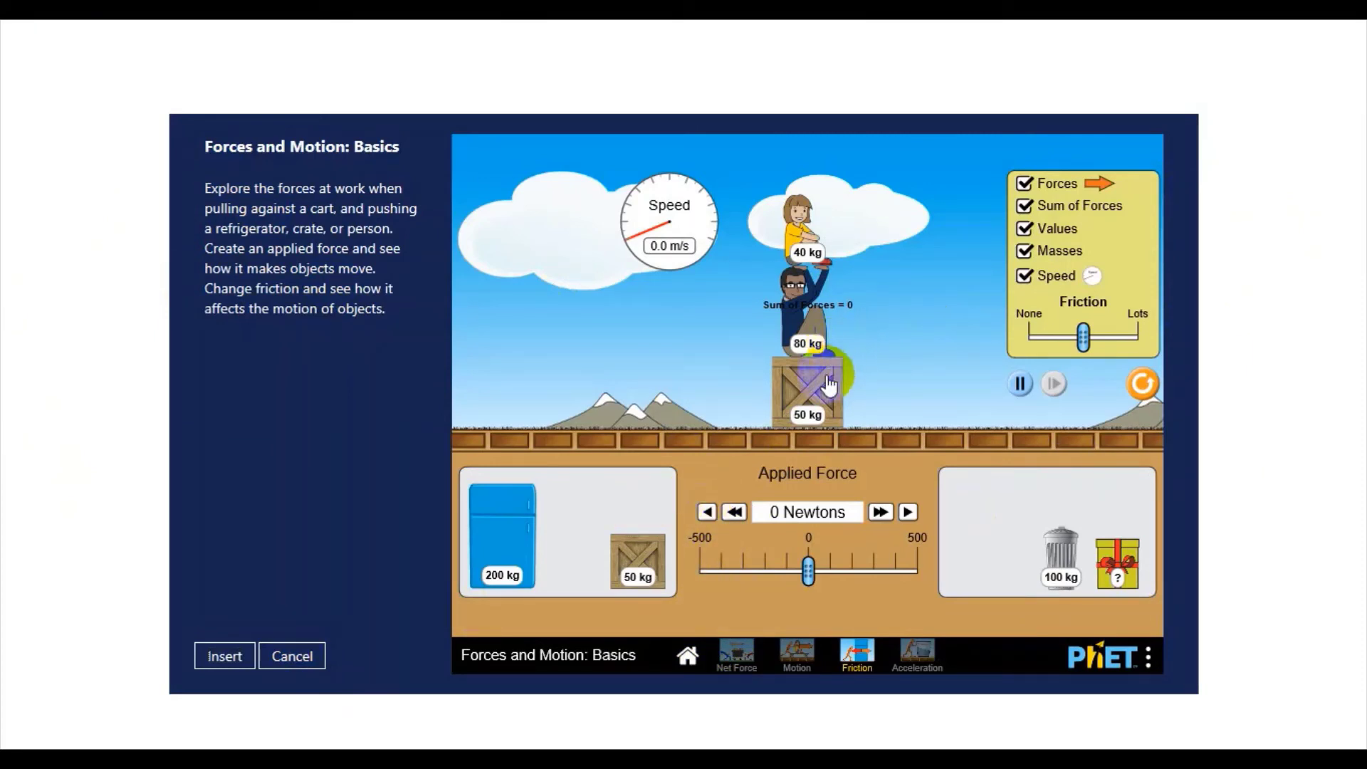
# - Cancel the Forces and Motion insert and scroll the gallery to the Under Pressure thumbnail
pyautogui.click(297, 652)
pyautogui.scroll(-10, 571, 433)
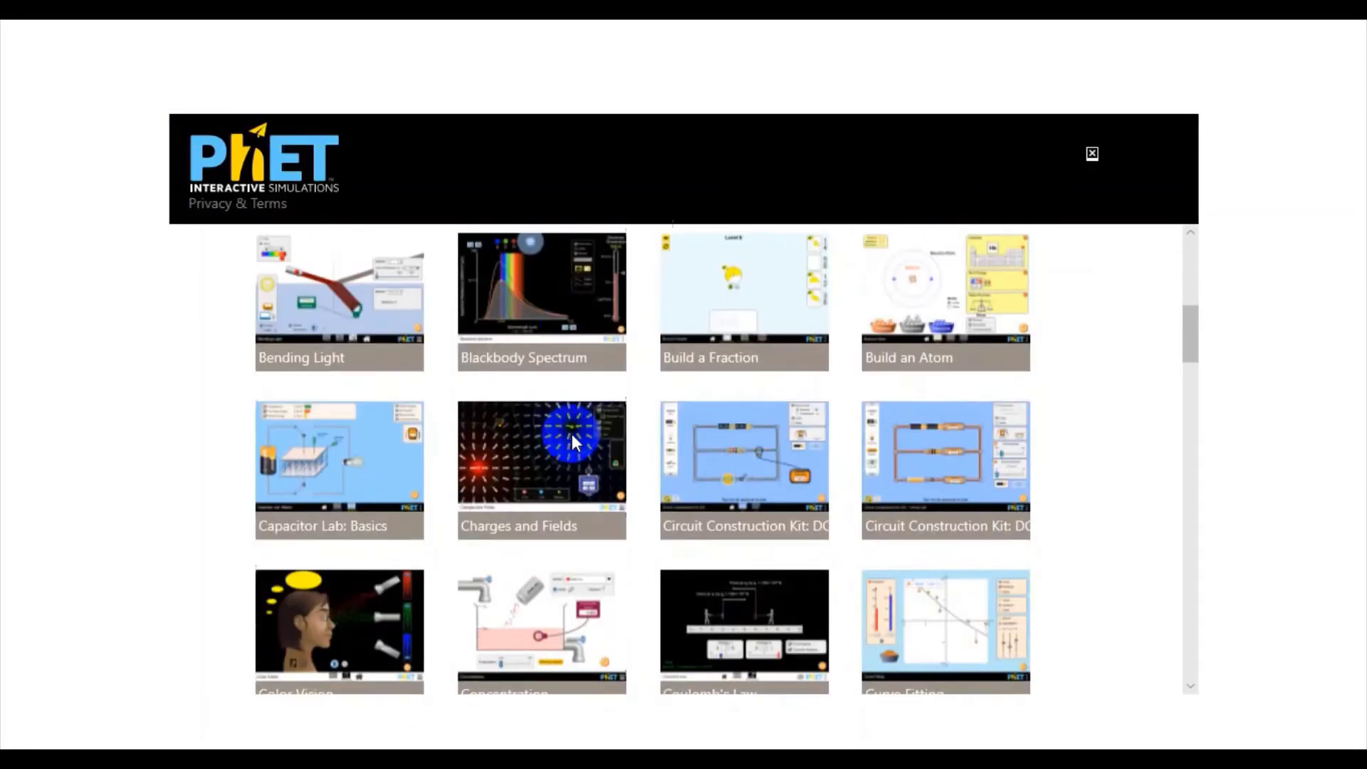
pyautogui.scroll(-3, 573, 442)
pyautogui.scroll(-3, 573, 442)
pyautogui.scroll(-3, 574, 443)
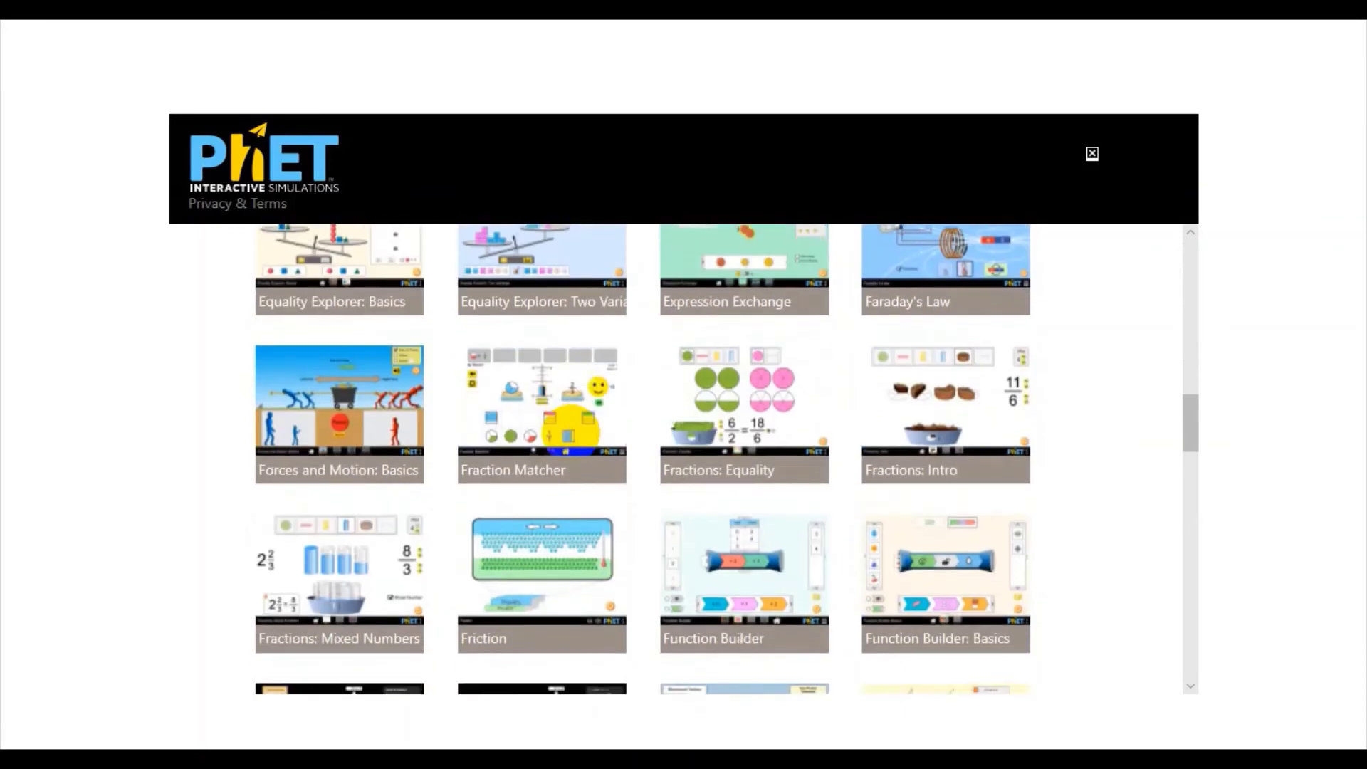
pyautogui.scroll(7, 573, 443)
pyautogui.scroll(5, 574, 443)
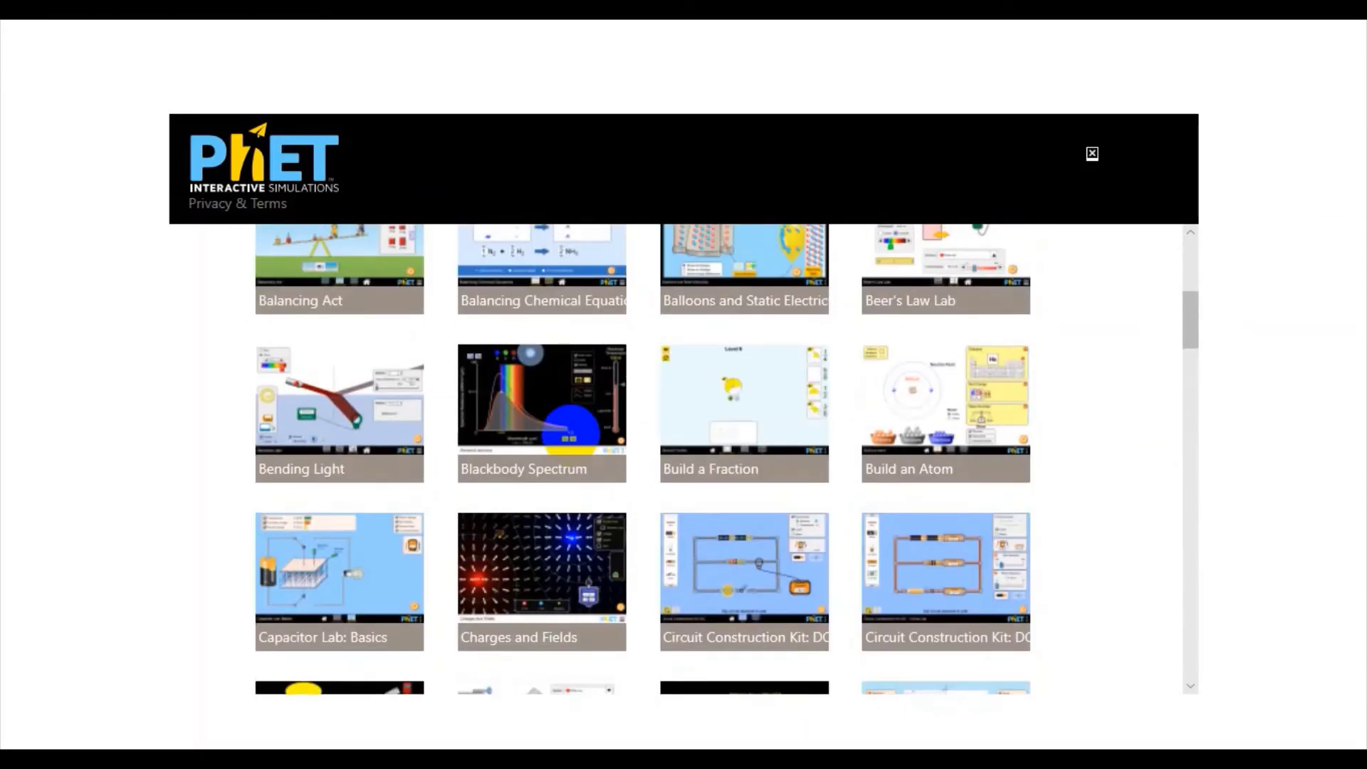
pyautogui.scroll(5, 571, 434)
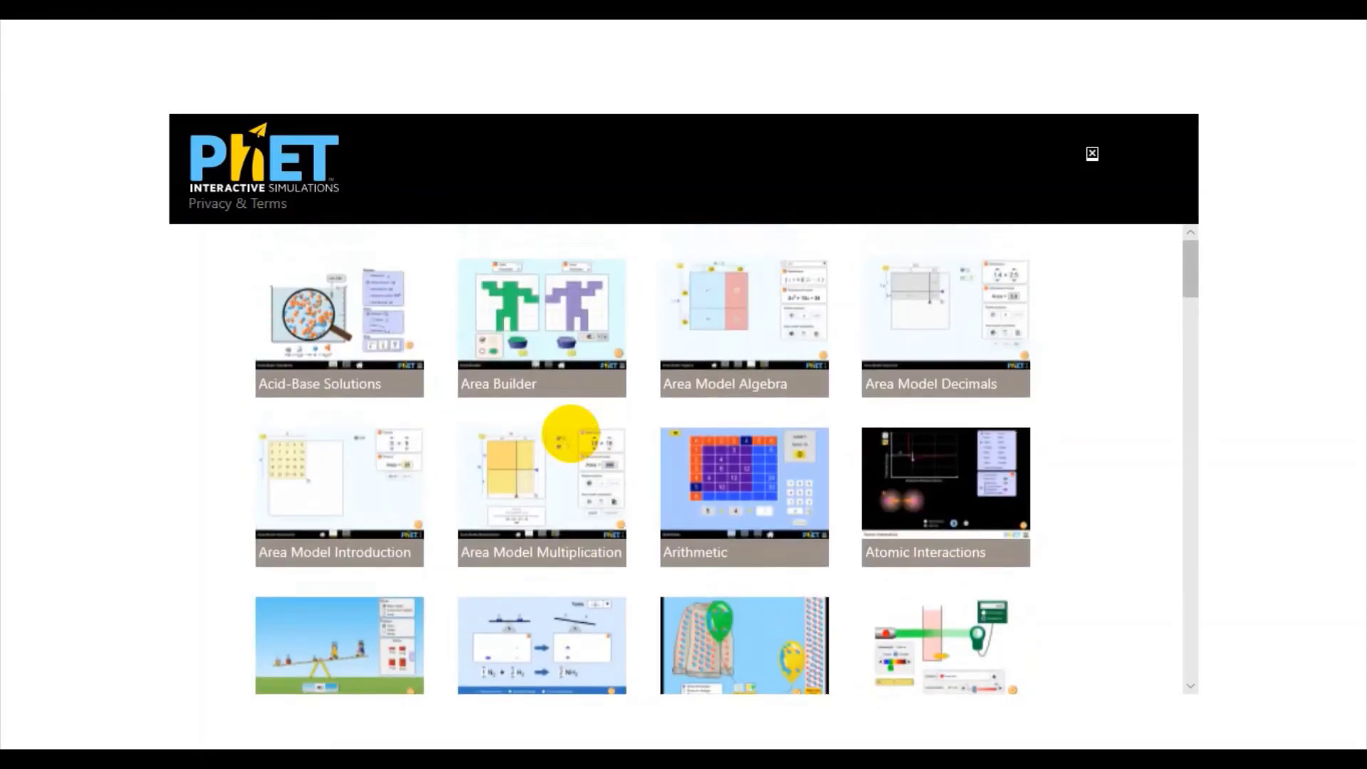
pyautogui.scroll(-5, 640, 463)
pyautogui.scroll(-5, 643, 465)
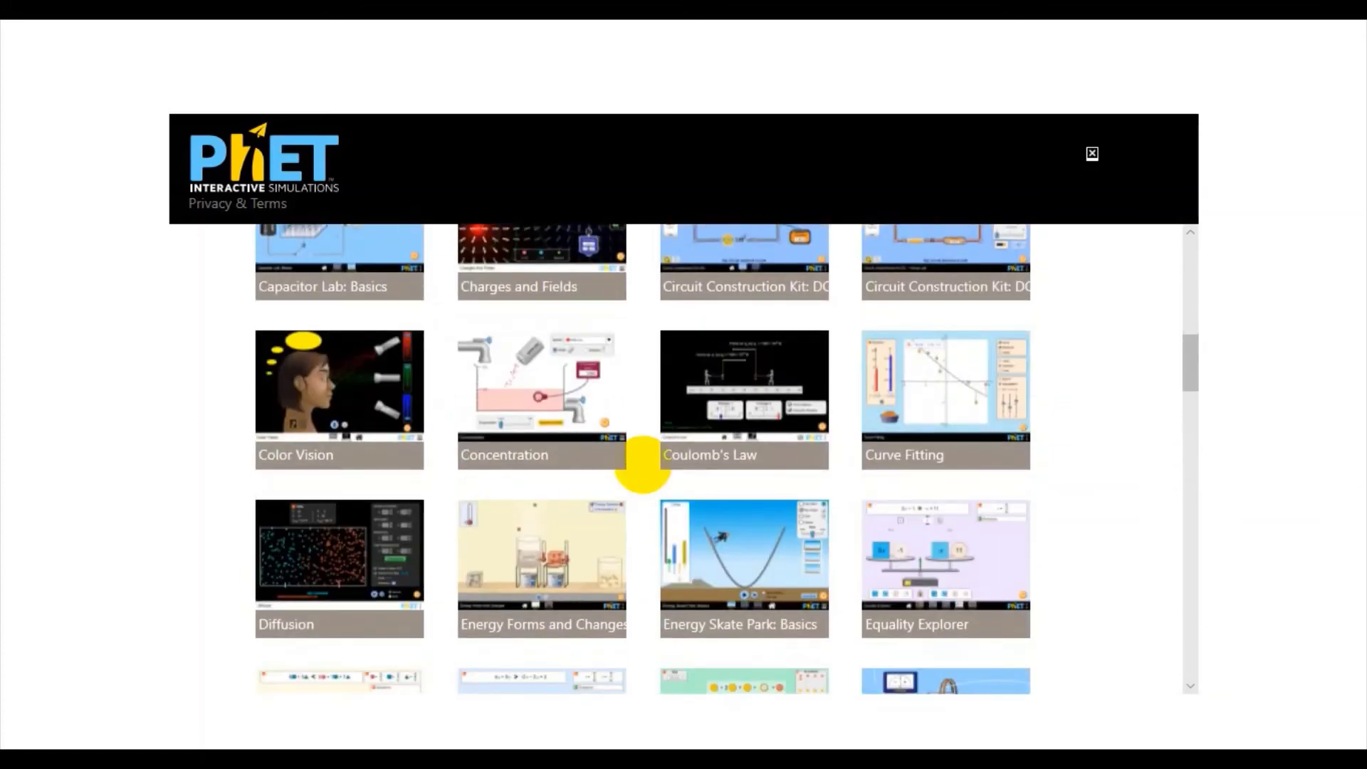
pyautogui.scroll(-3, 642, 464)
pyautogui.scroll(-5, 643, 464)
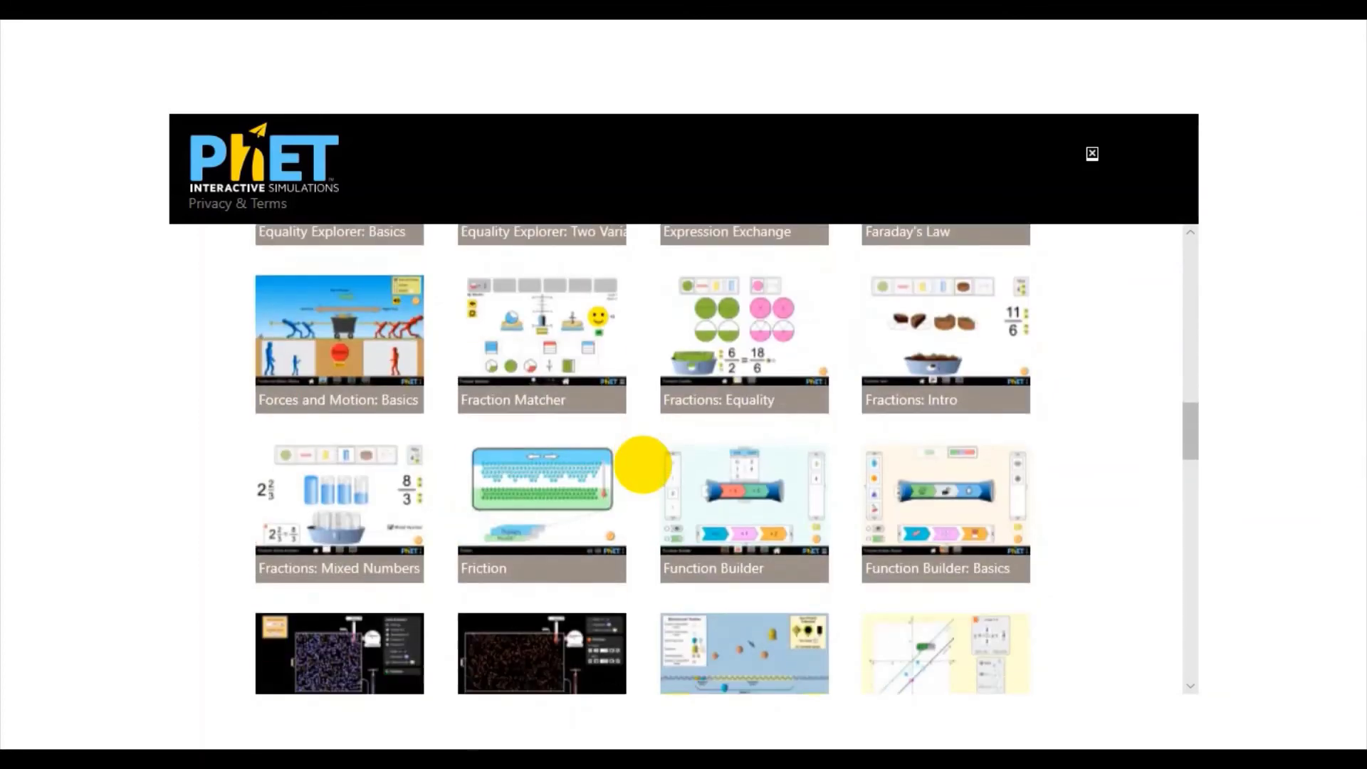
pyautogui.scroll(5, 642, 464)
pyautogui.scroll(5, 643, 464)
pyautogui.scroll(2, 642, 464)
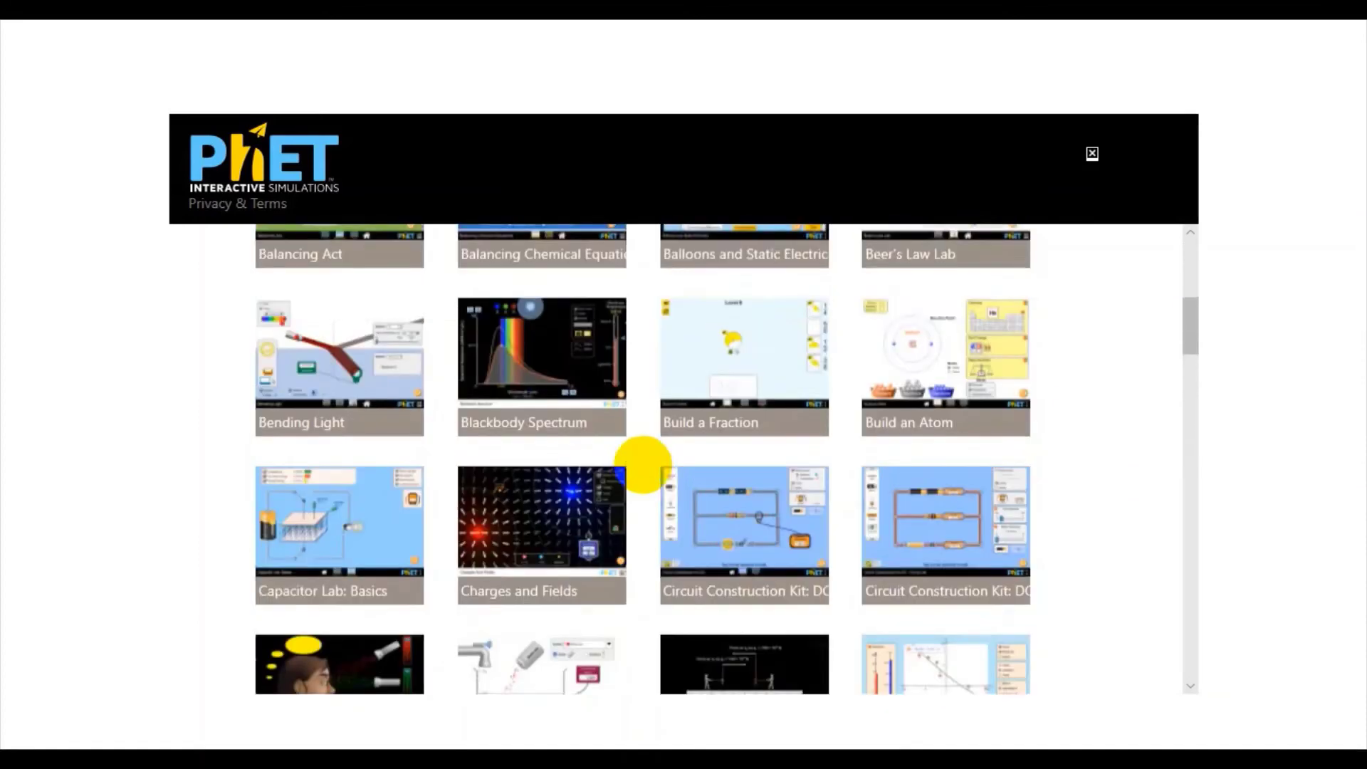
pyautogui.scroll(3, 642, 465)
pyautogui.scroll(3, 642, 464)
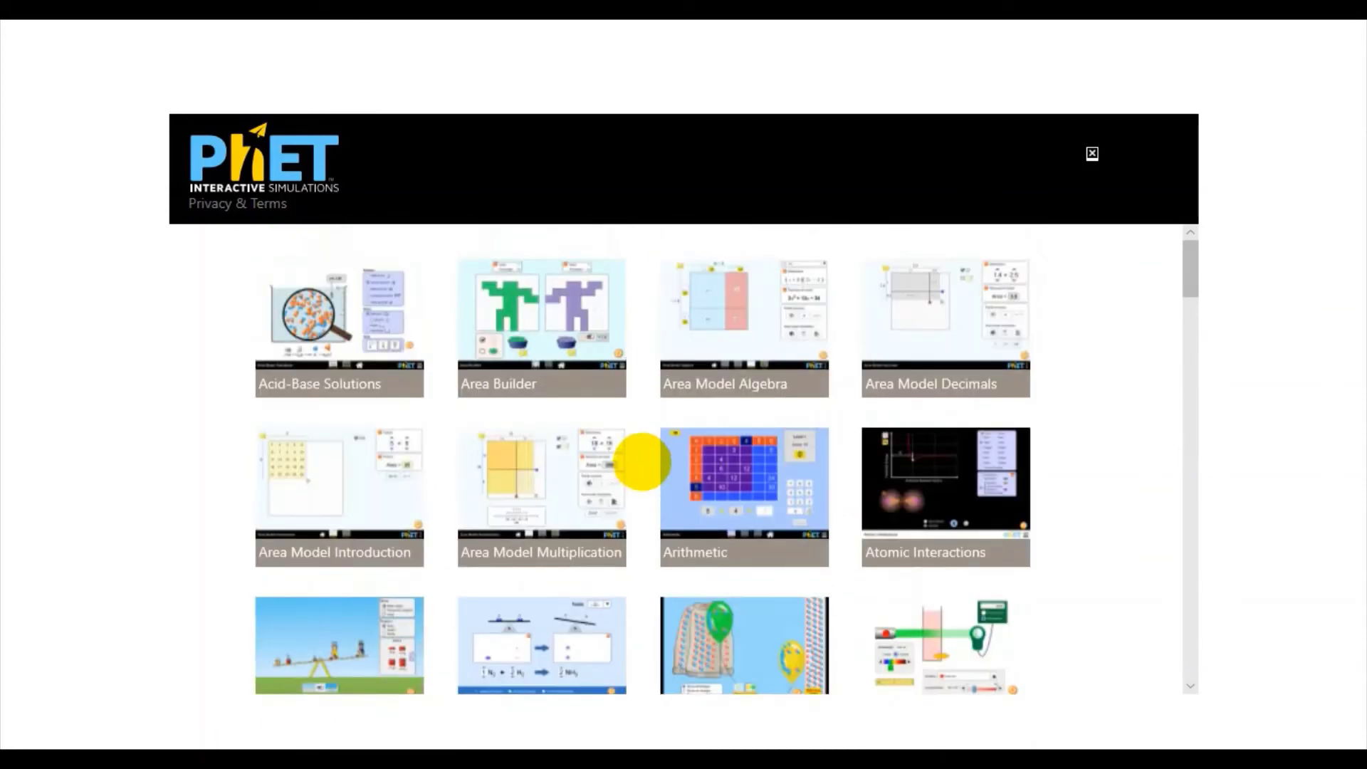
pyautogui.scroll(-5, 486, 402)
pyautogui.scroll(-5, 486, 402)
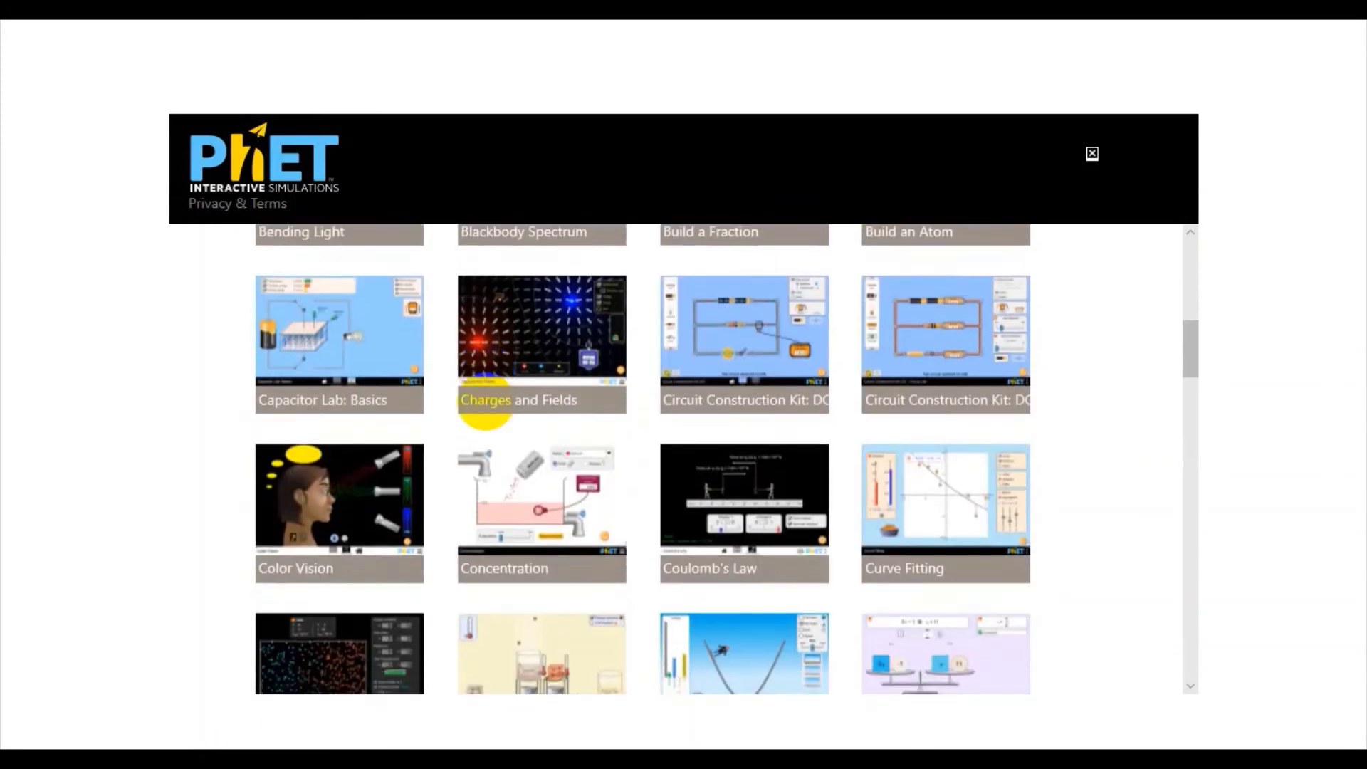
pyautogui.scroll(-4, 485, 401)
pyautogui.scroll(-5, 486, 402)
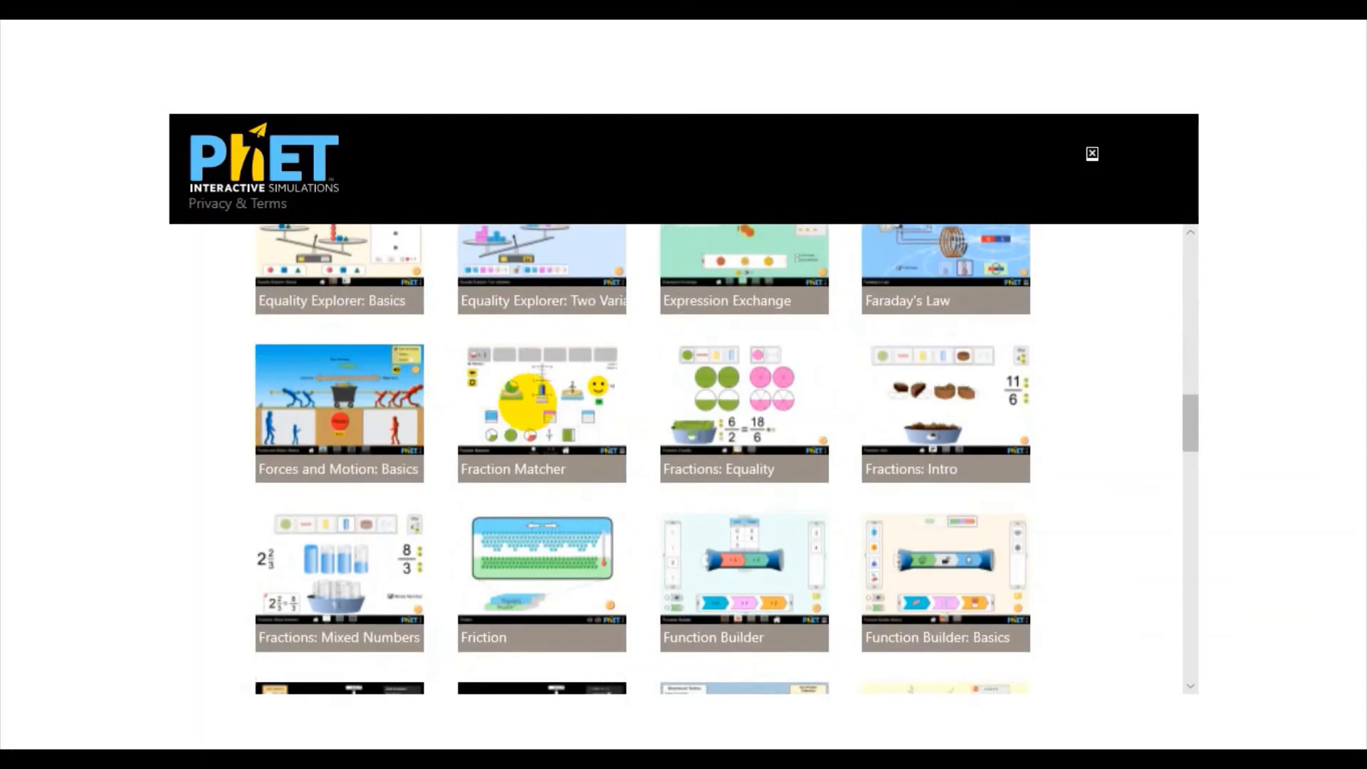
pyautogui.scroll(-5, 528, 401)
pyautogui.scroll(-3, 528, 402)
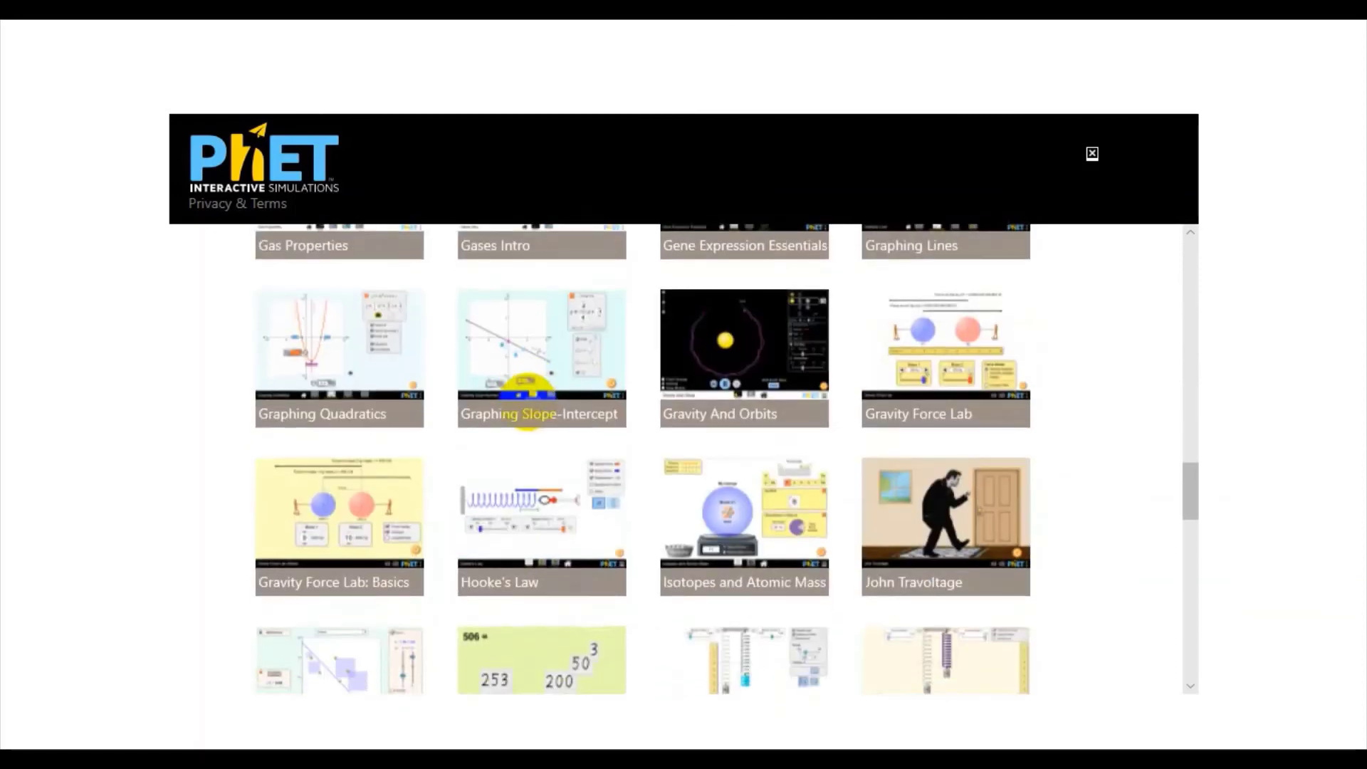
pyautogui.scroll(-3, 528, 401)
pyautogui.scroll(-3, 527, 403)
pyautogui.scroll(-2, 527, 402)
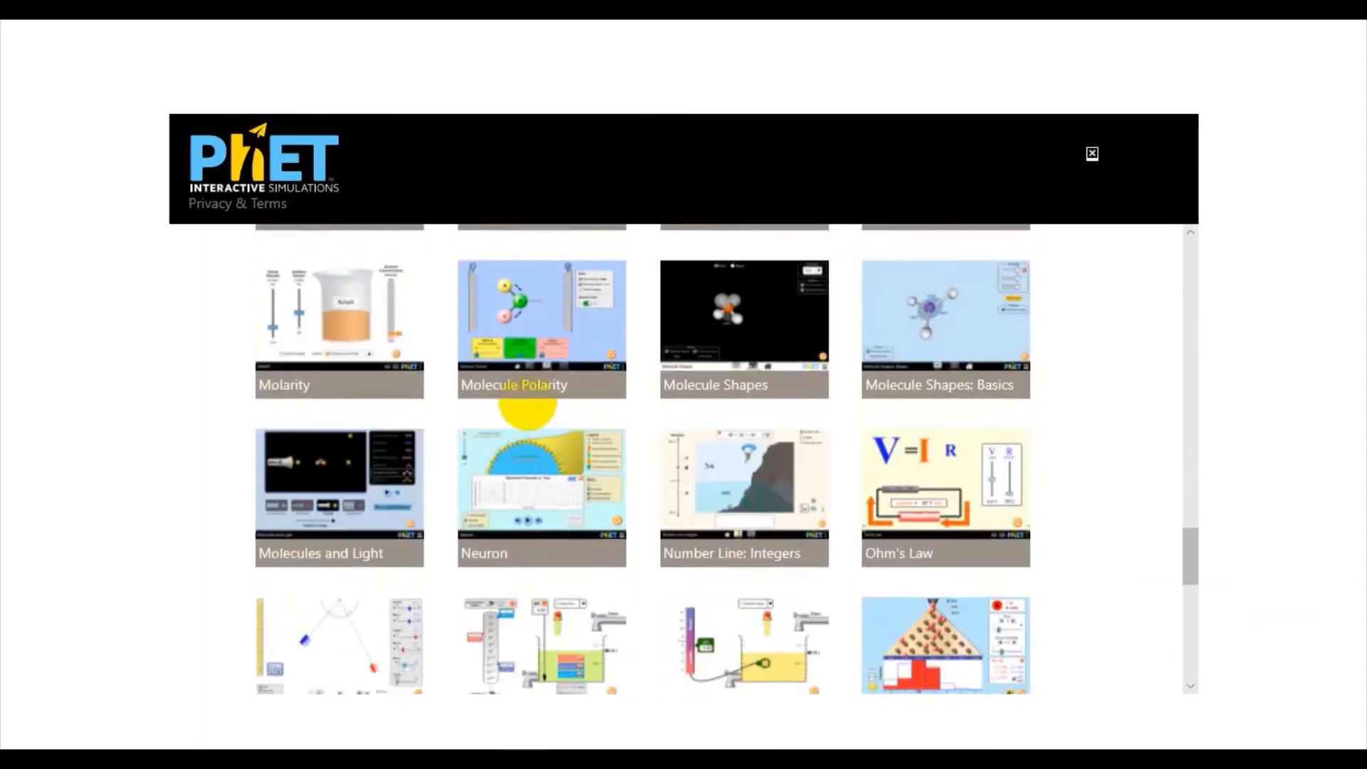
pyautogui.scroll(-2, 528, 403)
pyautogui.scroll(-3, 527, 402)
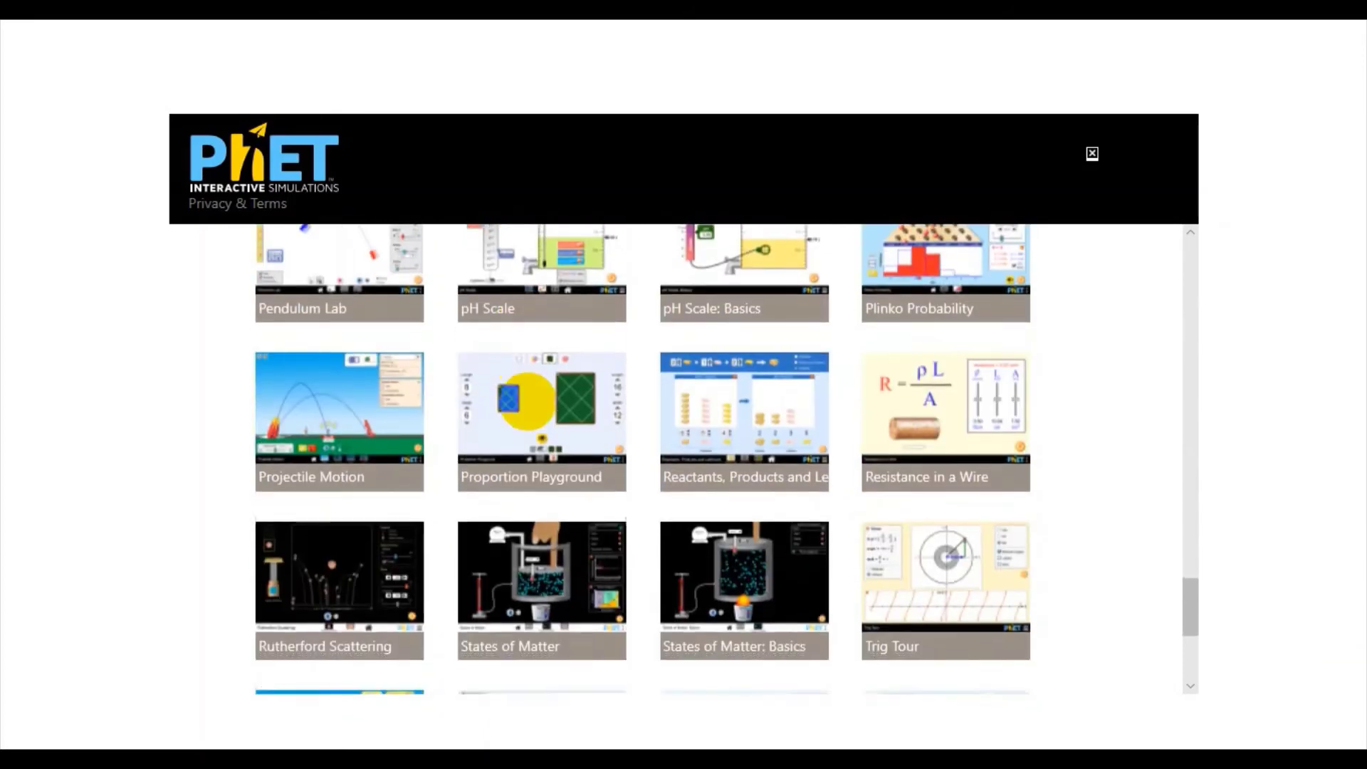
pyautogui.scroll(-3, 526, 404)
pyautogui.scroll(-2, 527, 404)
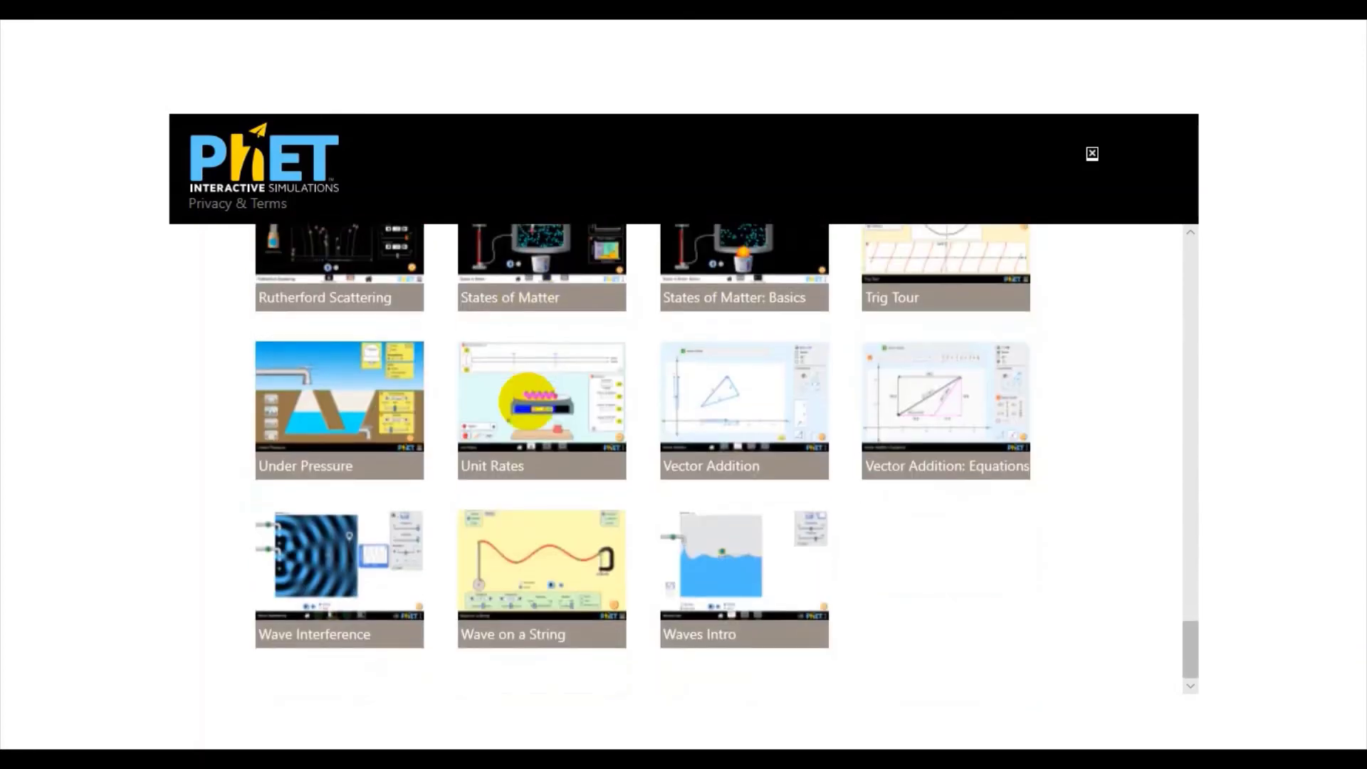
pyautogui.scroll(6, 527, 404)
pyautogui.scroll(3, 527, 402)
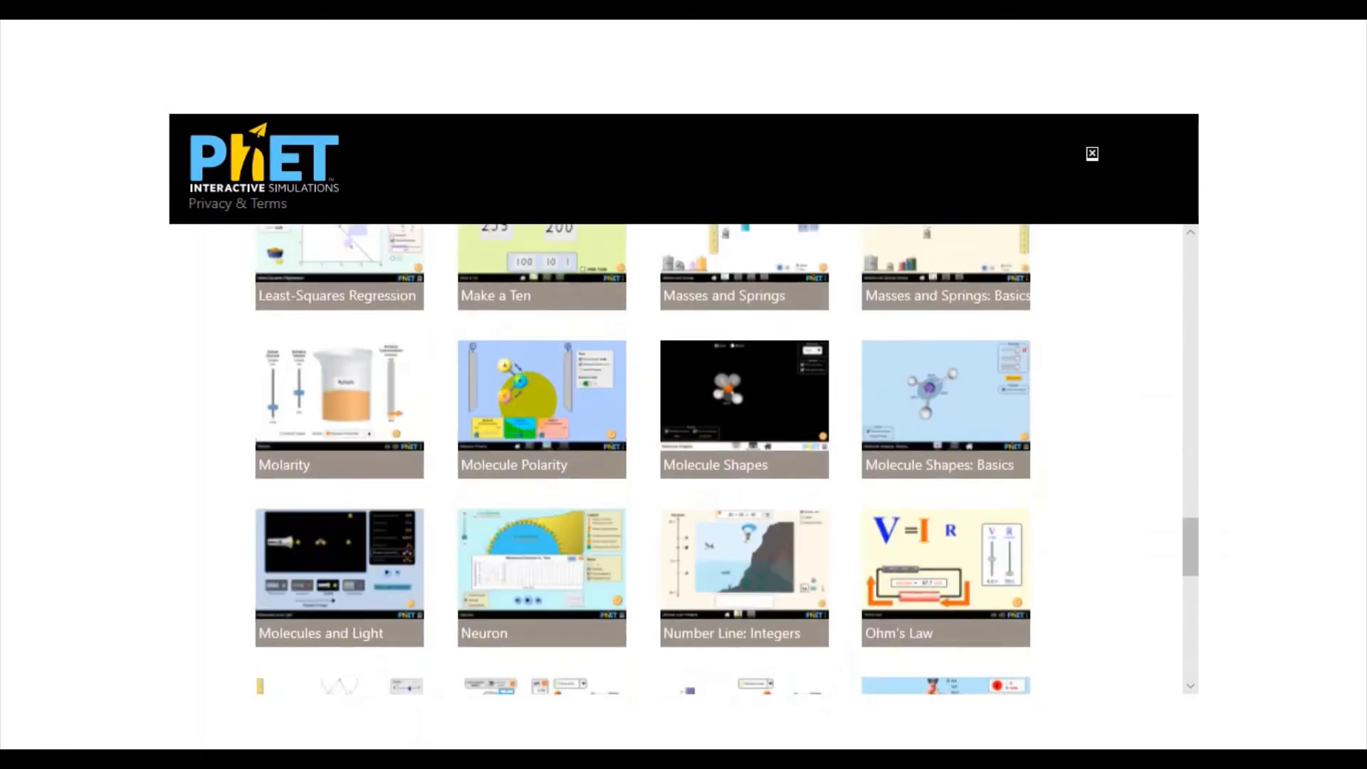
pyautogui.scroll(3, 527, 402)
pyautogui.scroll(1, 526, 403)
pyautogui.scroll(2, 527, 402)
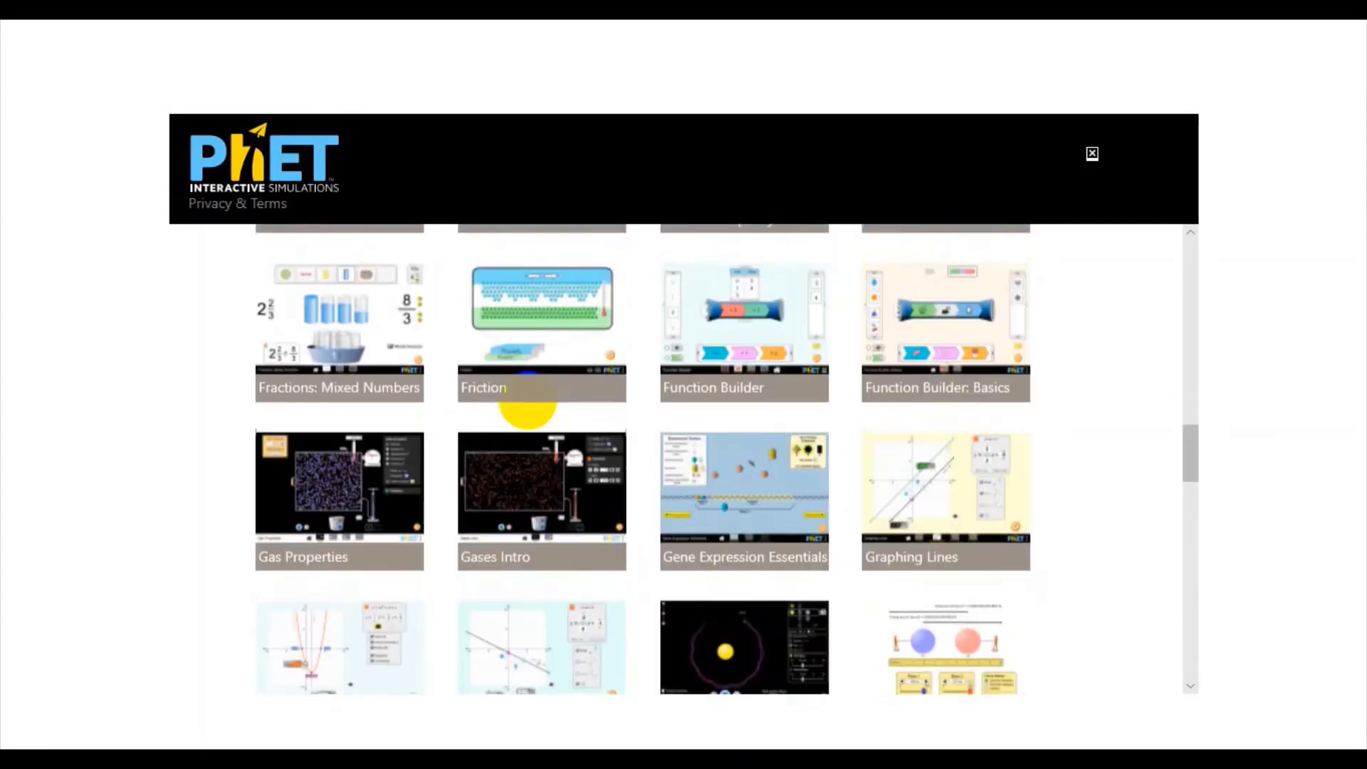
pyautogui.scroll(1, 527, 402)
pyautogui.scroll(1, 525, 399)
pyautogui.scroll(-10, 513, 402)
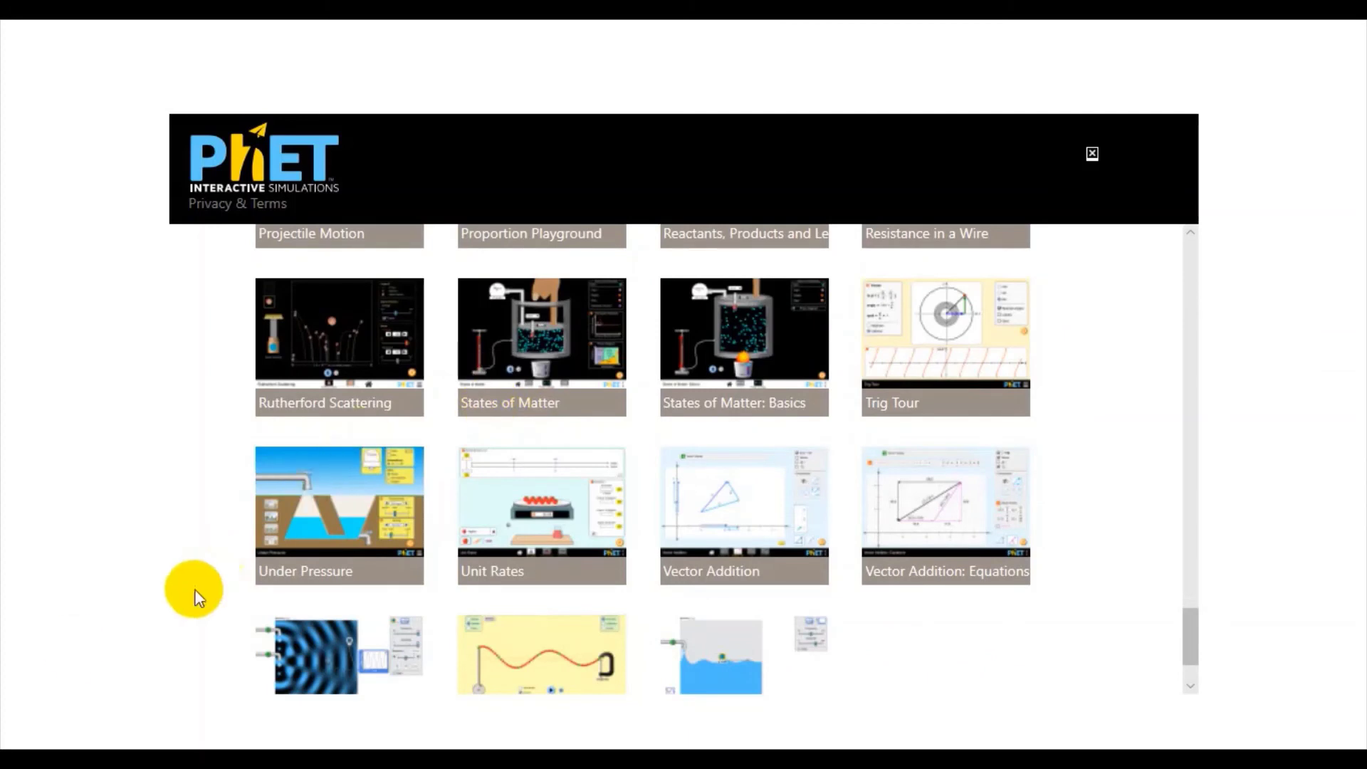
# - Open Under Pressure and start its live preview running
pyautogui.click(341, 486)
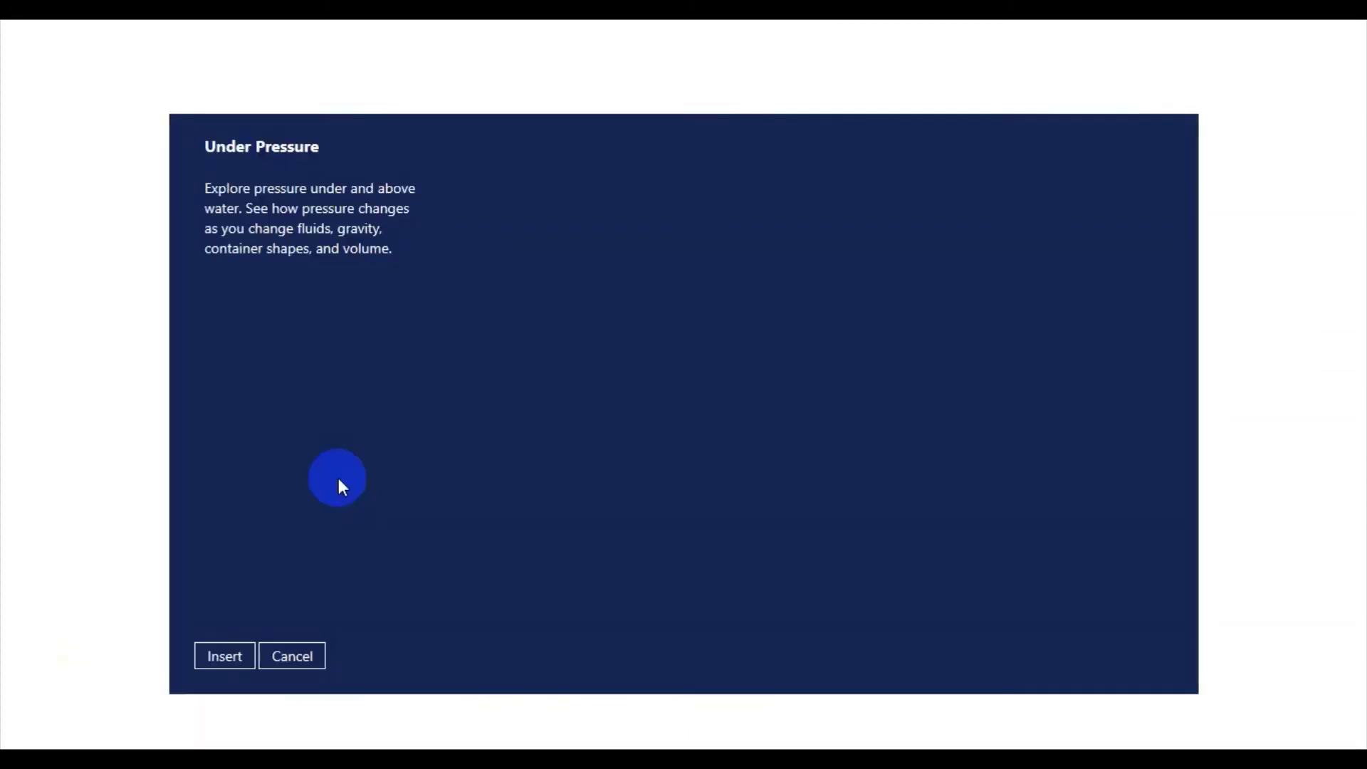
pyautogui.click(241, 656)
pyautogui.click(606, 399)
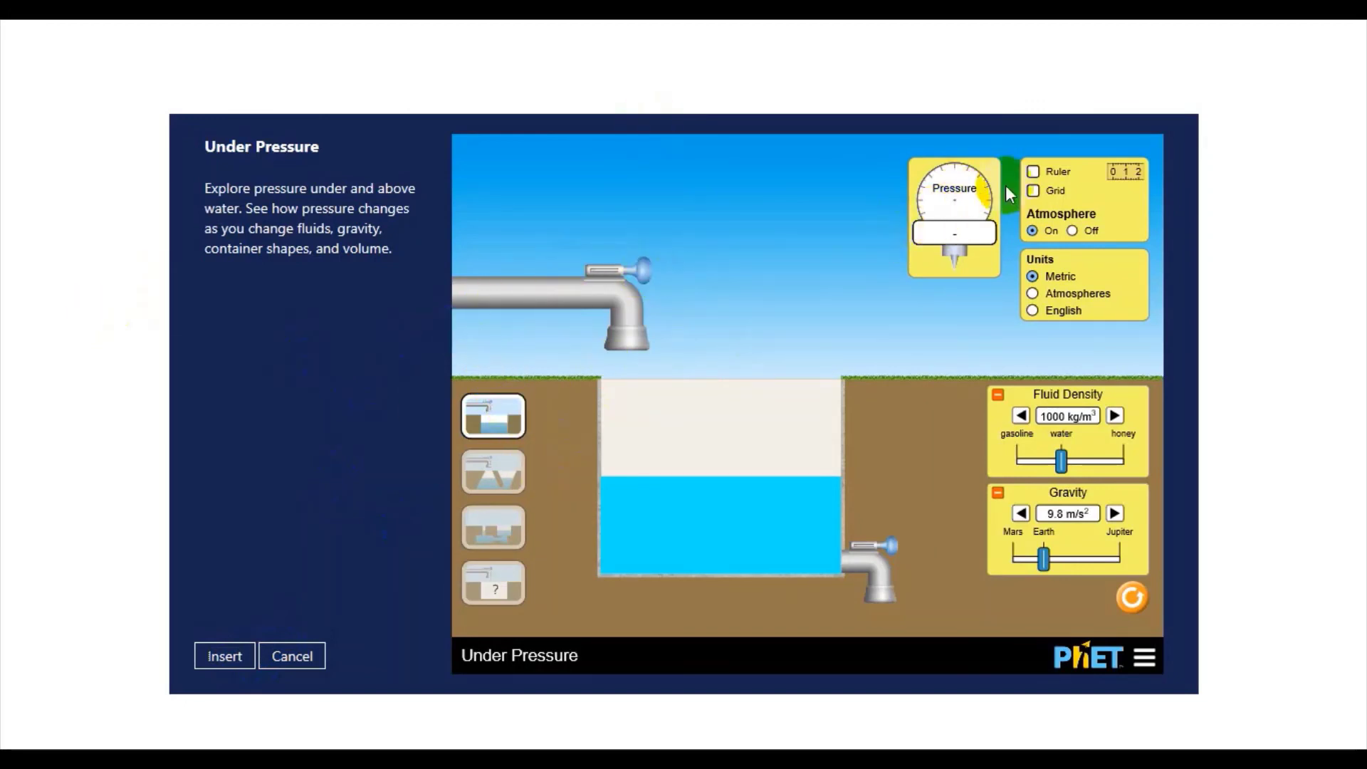
# - Show the ruler and grid, align the ruler on the tank's left wall, and submerge a pressure gauge
pyautogui.click(1032, 172)
pyautogui.click(1034, 191)
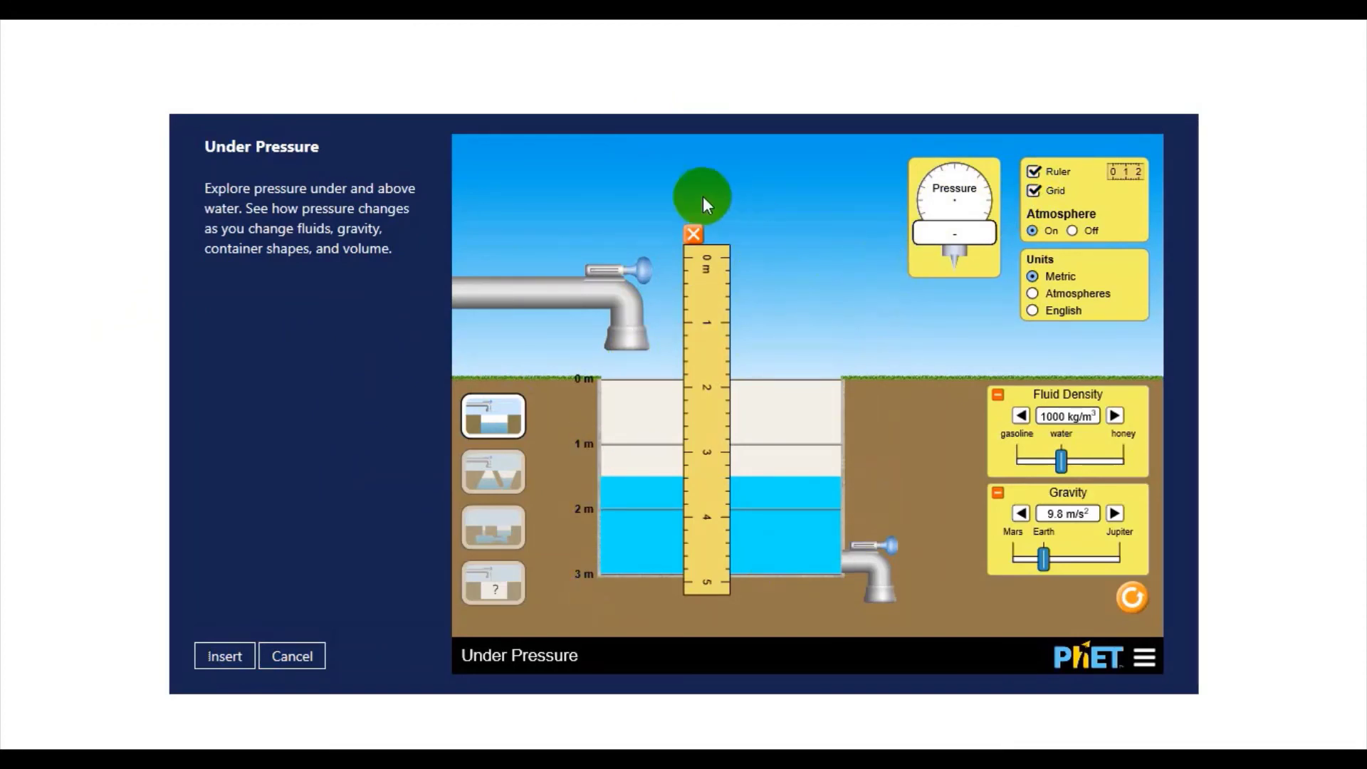
pyautogui.moveTo(724, 412); pyautogui.dragTo(647, 547)
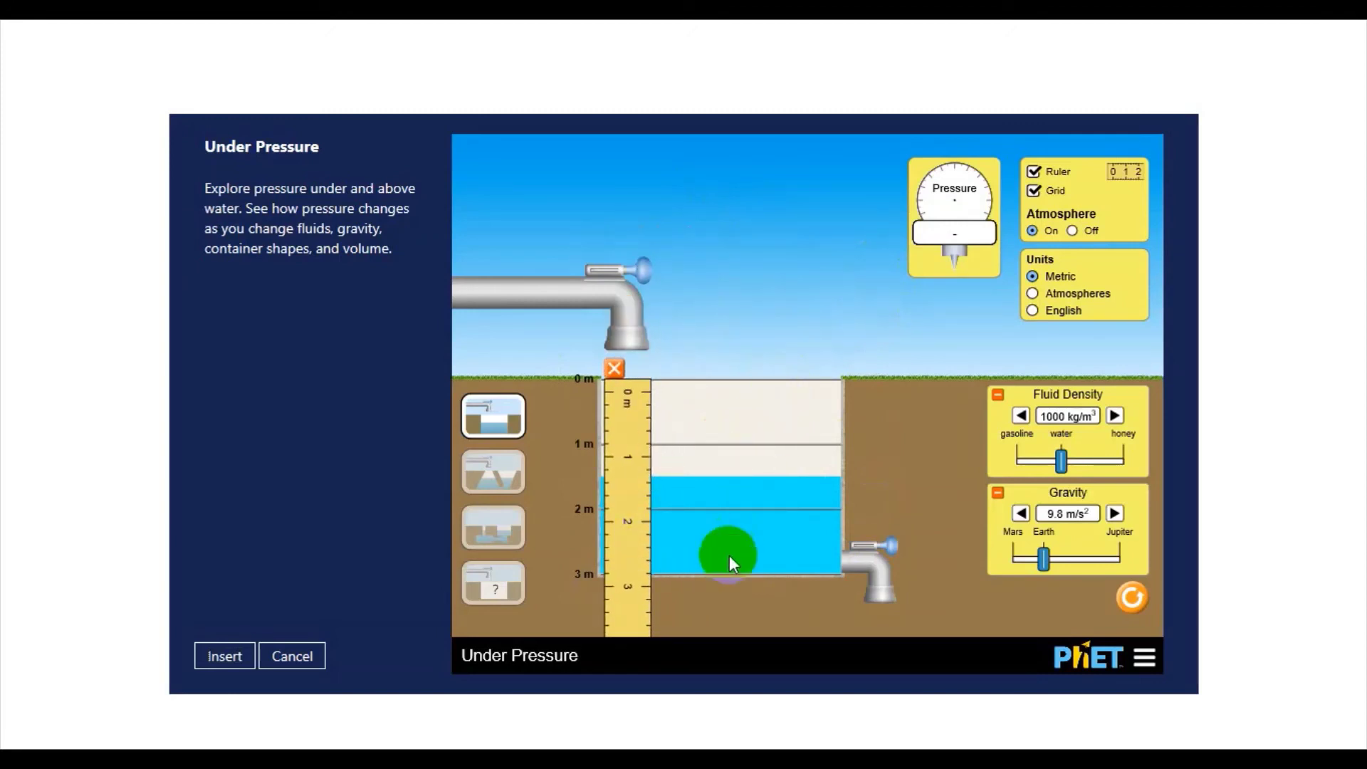
pyautogui.moveTo(951, 233)
pyautogui.mouseDown()
pyautogui.moveTo(707, 525)
pyautogui.moveTo(682, 536)
pyautogui.moveTo(687, 559)
pyautogui.moveTo(750, 367)
pyautogui.moveTo(695, 554)
pyautogui.mouseUp()
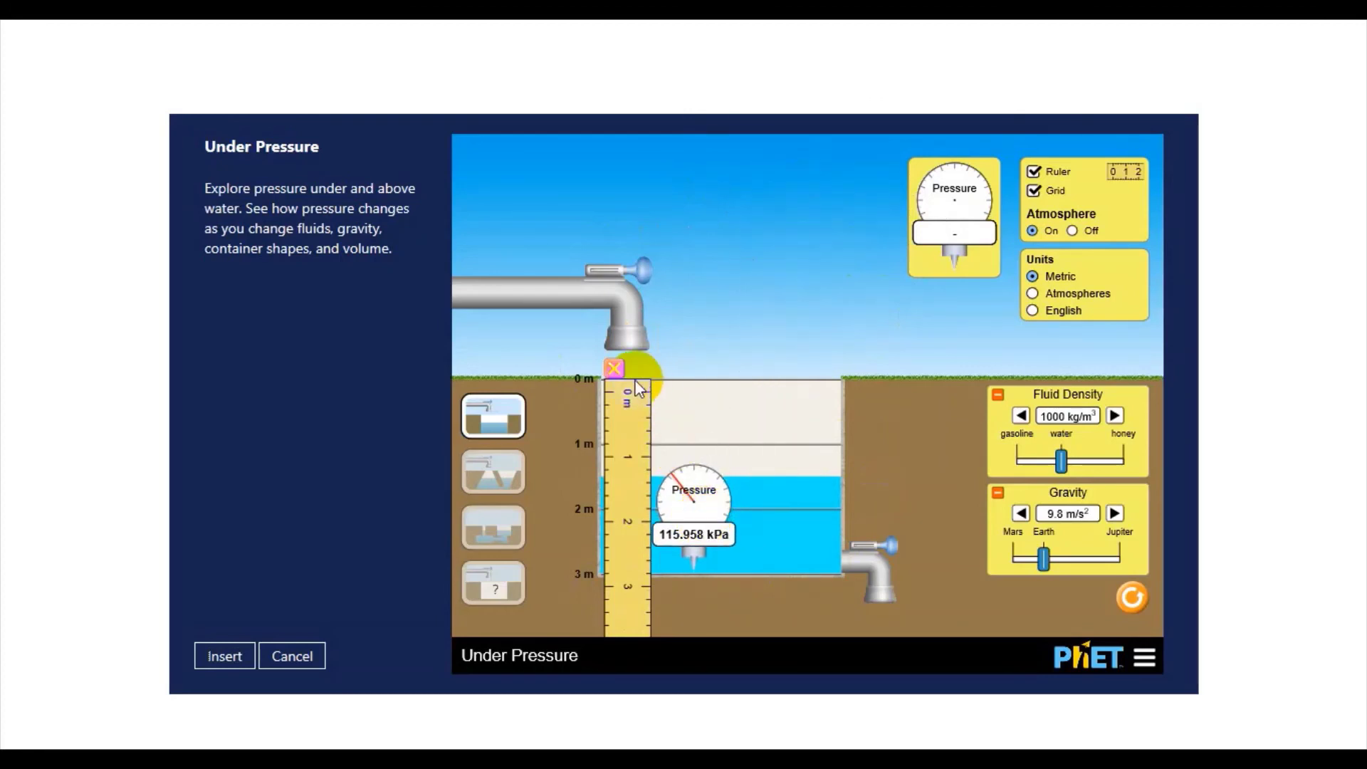
# - Fill the tank to the brim from the upper faucet and move the pressure gauge to the water surface
pyautogui.moveTo(643, 271); pyautogui.dragTo(791, 271)
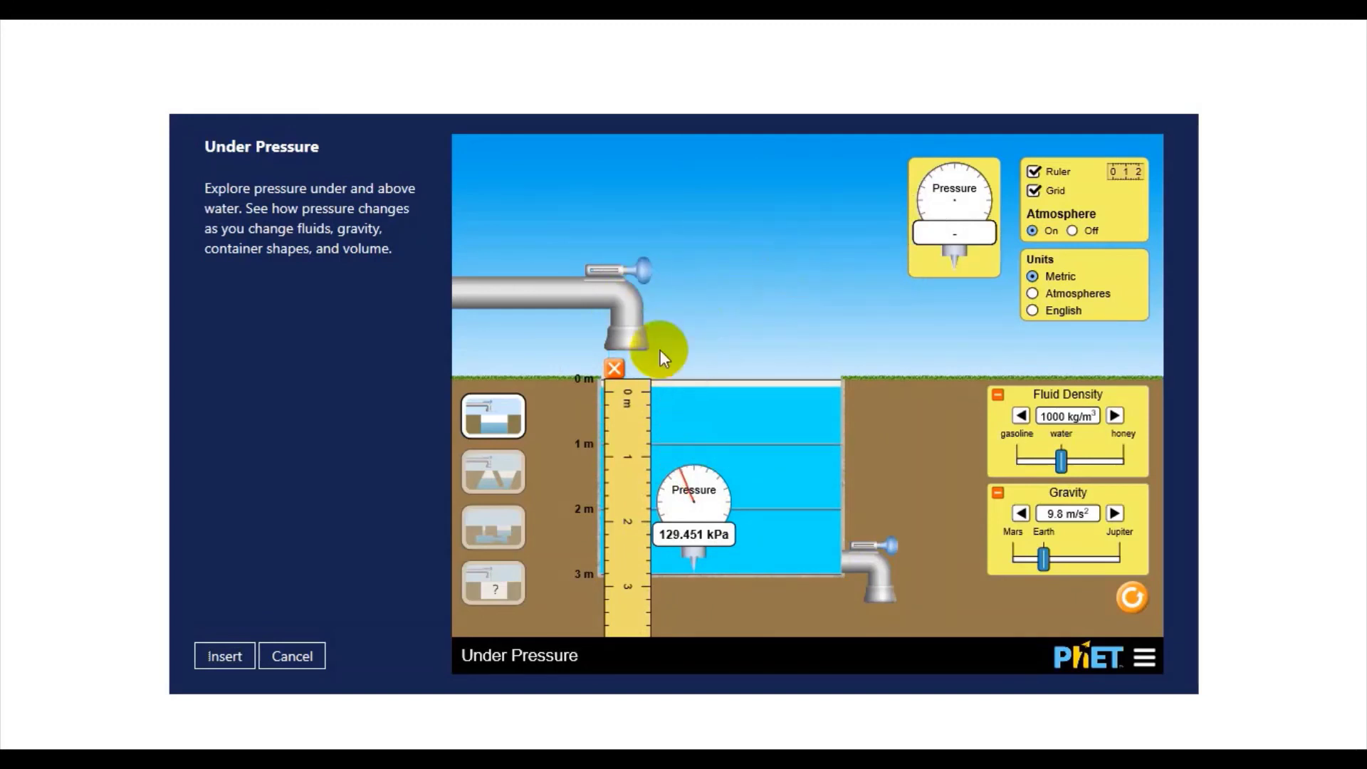
pyautogui.click(643, 271)
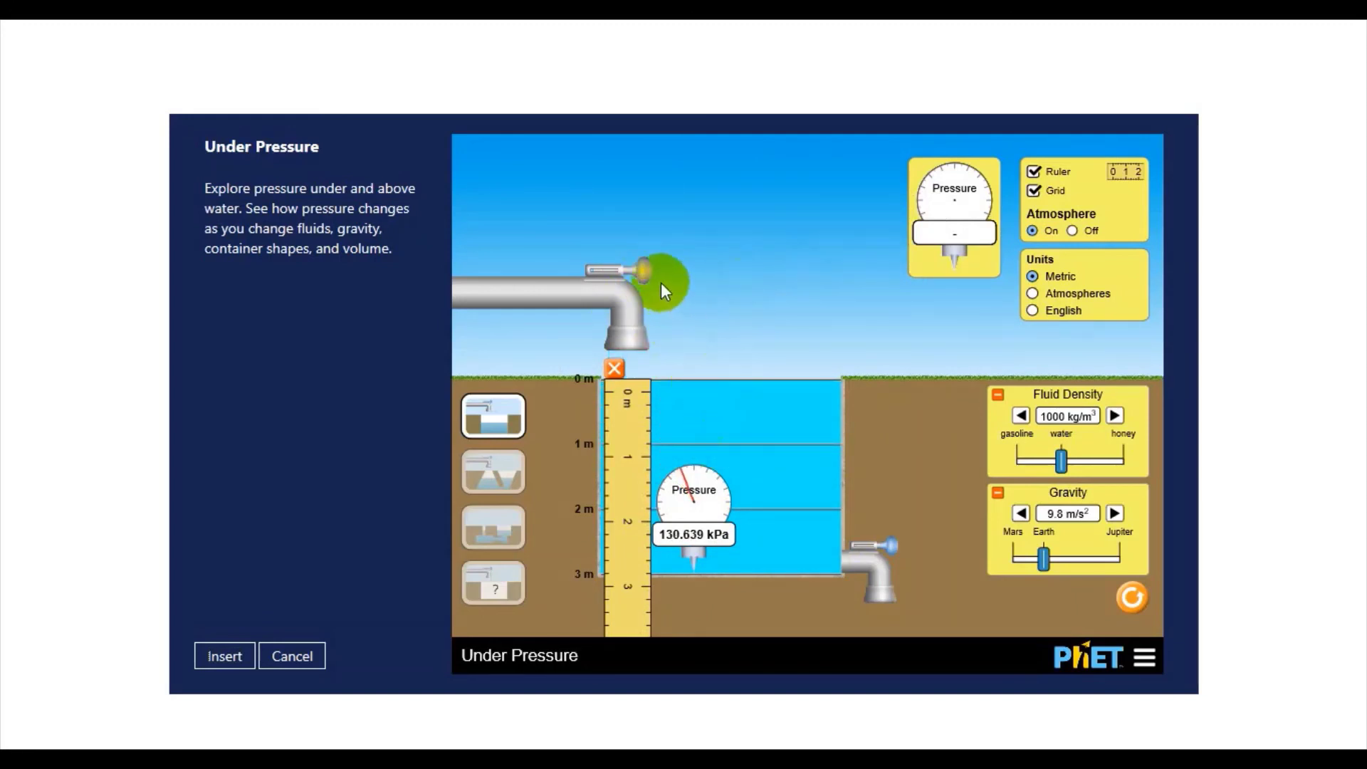
pyautogui.click(732, 507)
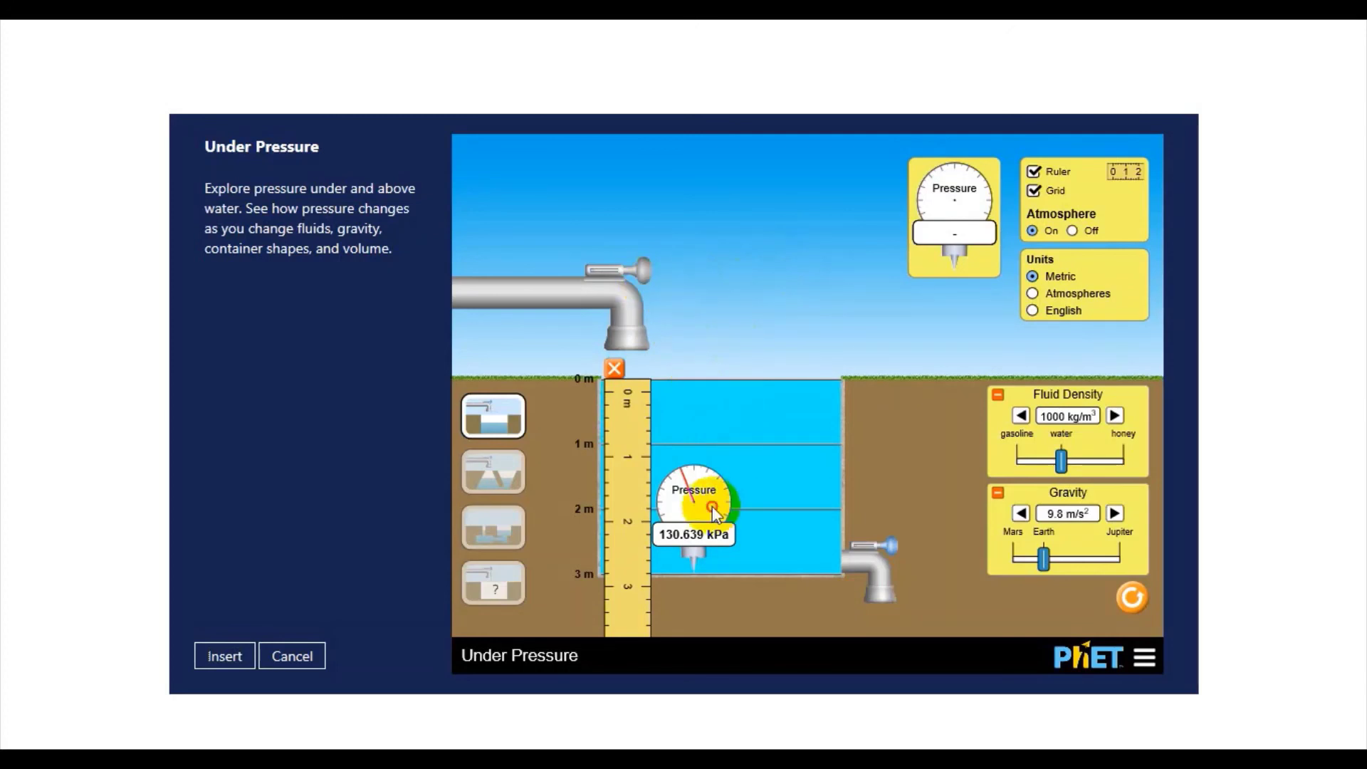
pyautogui.moveTo(711, 505); pyautogui.dragTo(750, 390)
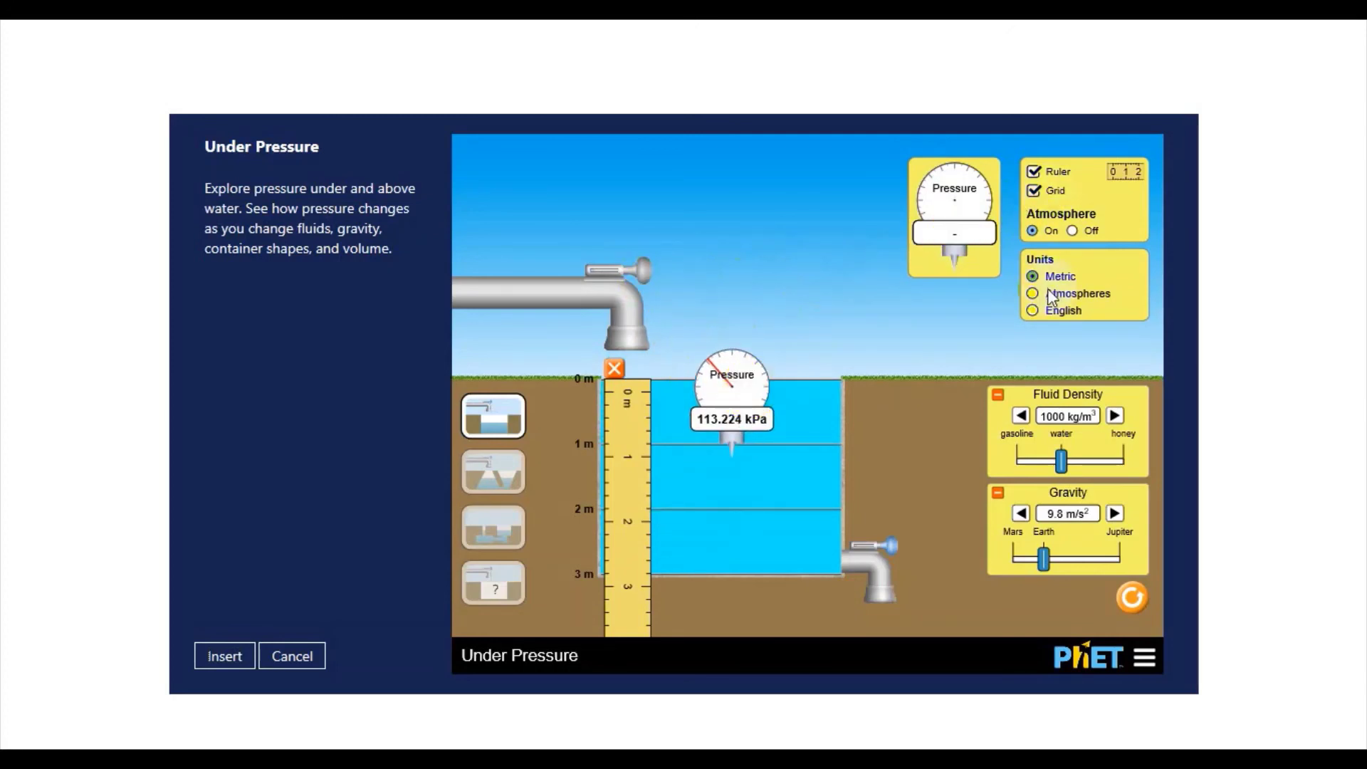
# - Toggle Atmosphere On and Off to compare, ending Off with the gauge at 11.899 kPa
pyautogui.click(1072, 231)
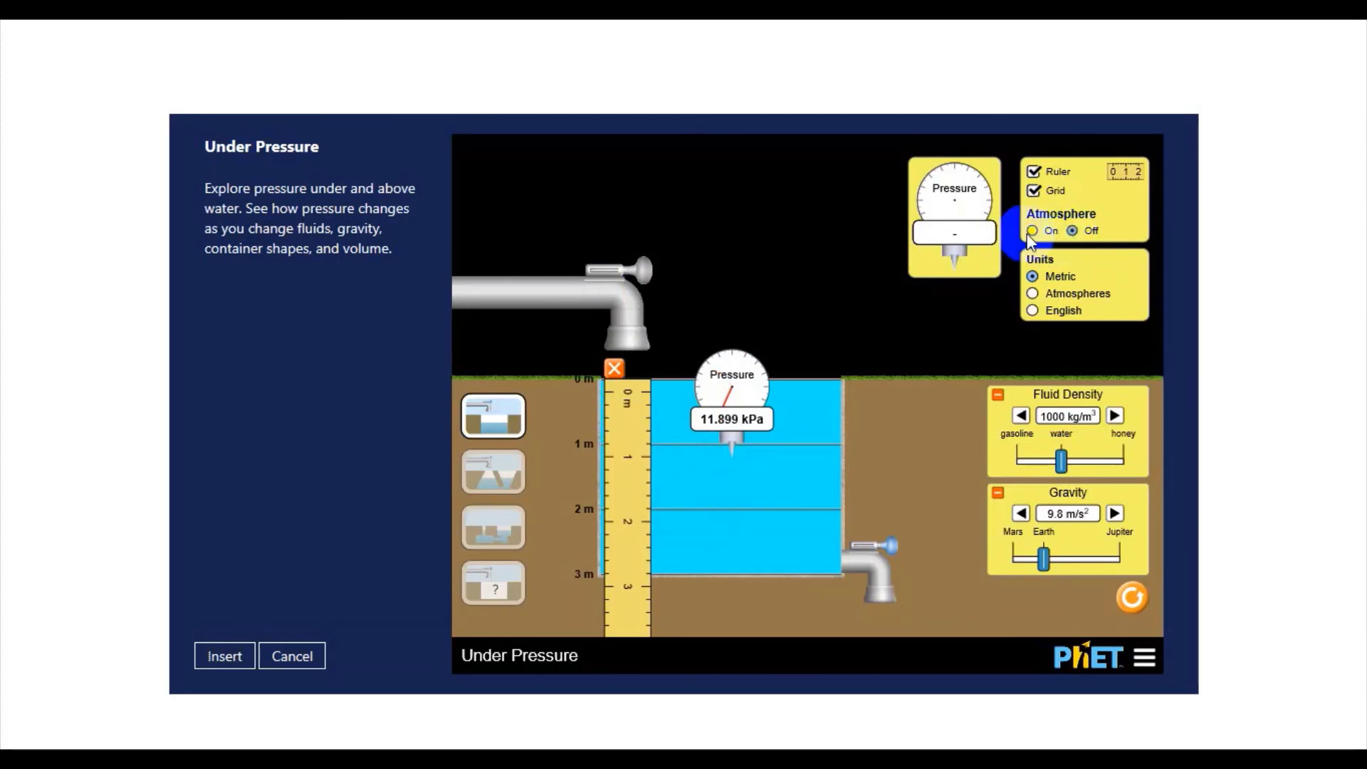
pyautogui.click(1031, 231)
pyautogui.click(1073, 231)
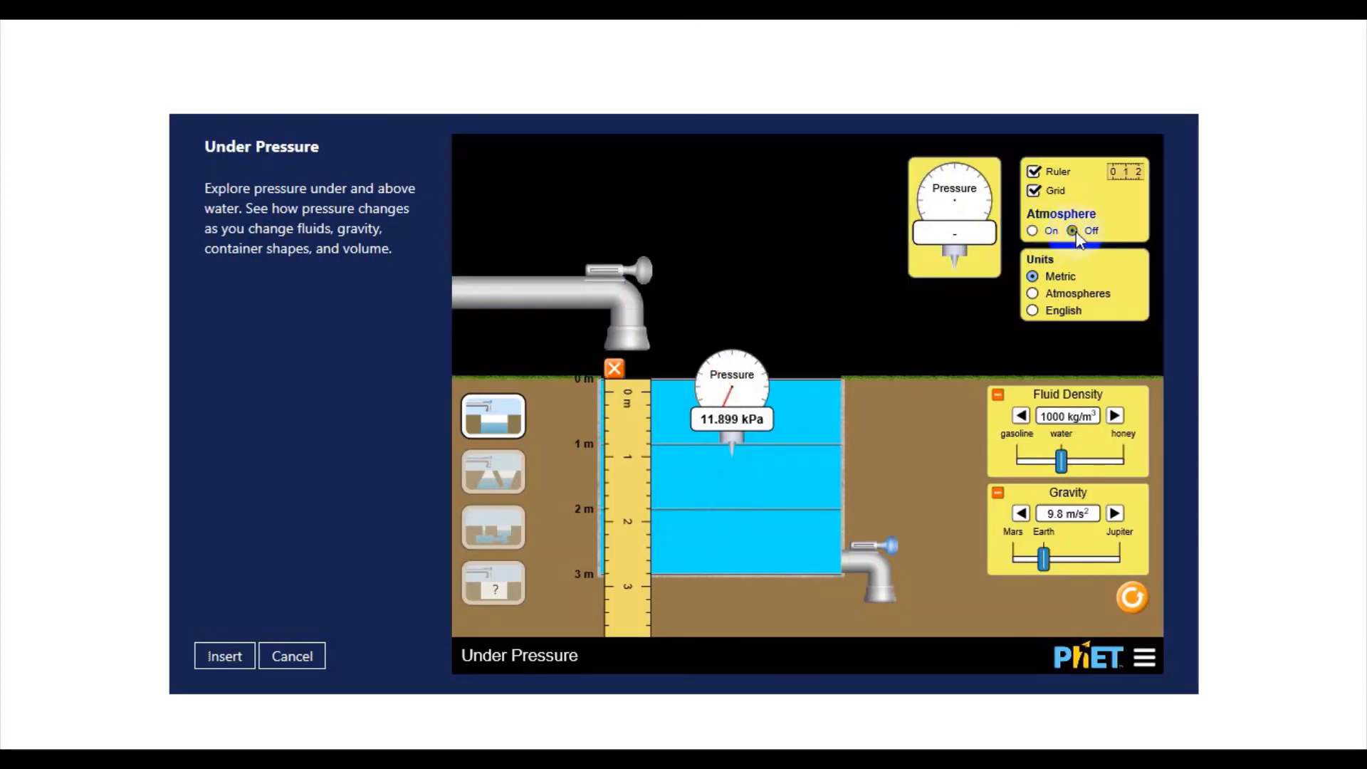
pyautogui.click(1033, 241)
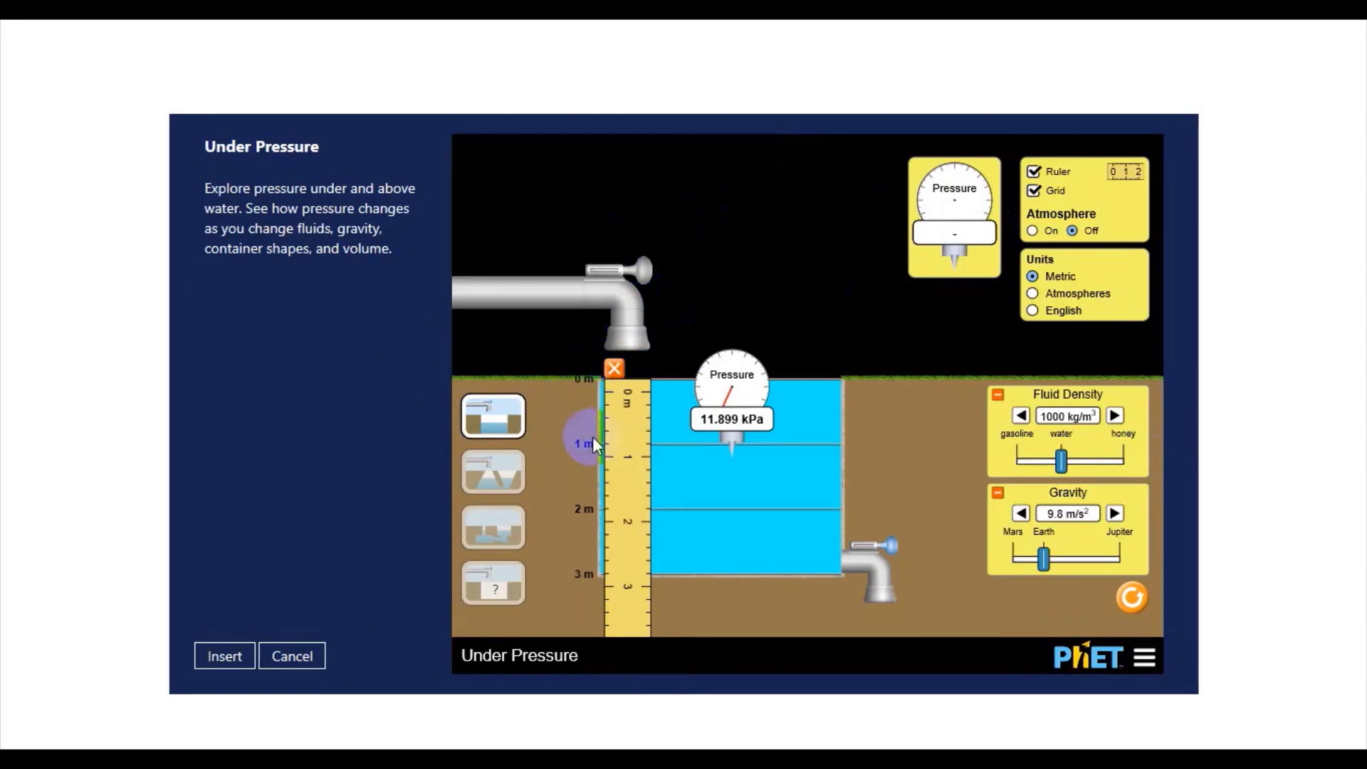
pyautogui.moveTo(620, 457)
pyautogui.mouseDown()
pyautogui.moveTo(670, 460)
pyautogui.moveTo(642, 443)
pyautogui.mouseUp()
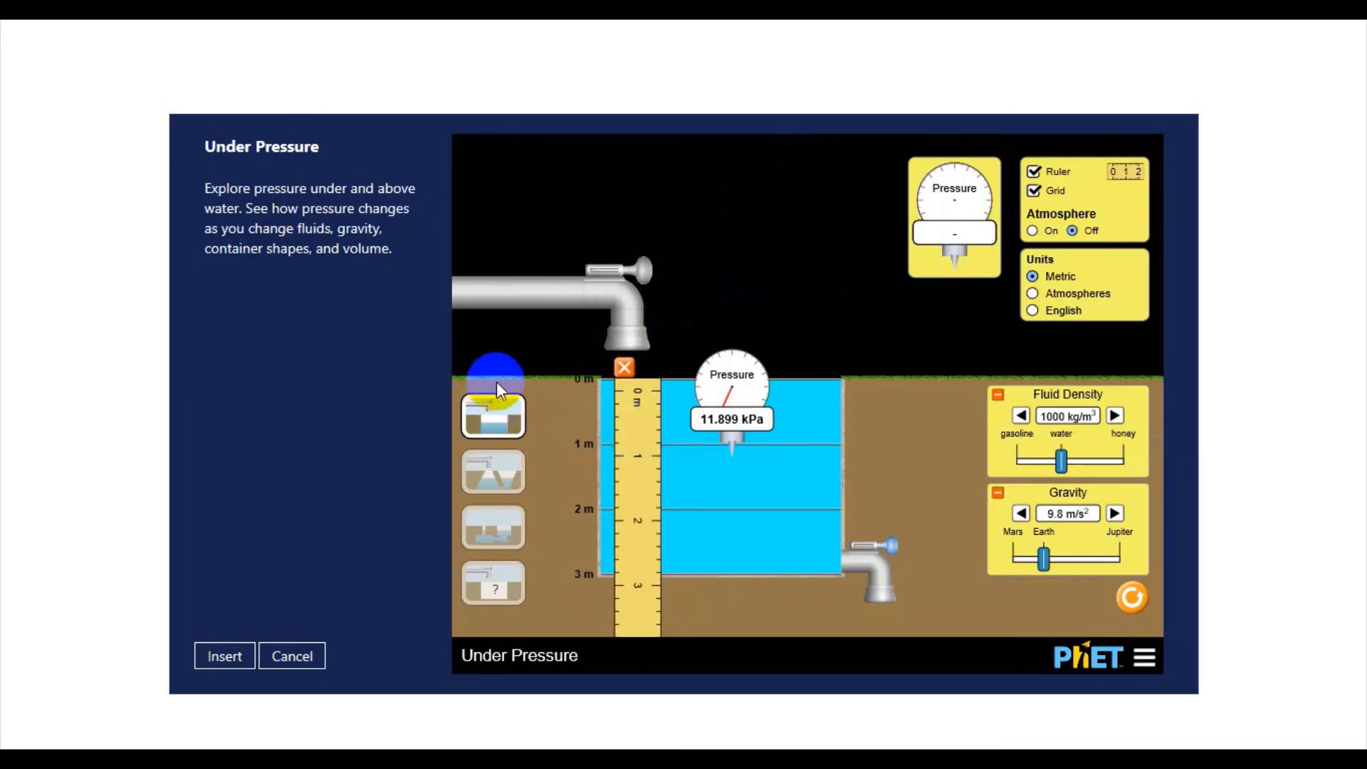
pyautogui.moveTo(627, 456); pyautogui.dragTo(792, 459)
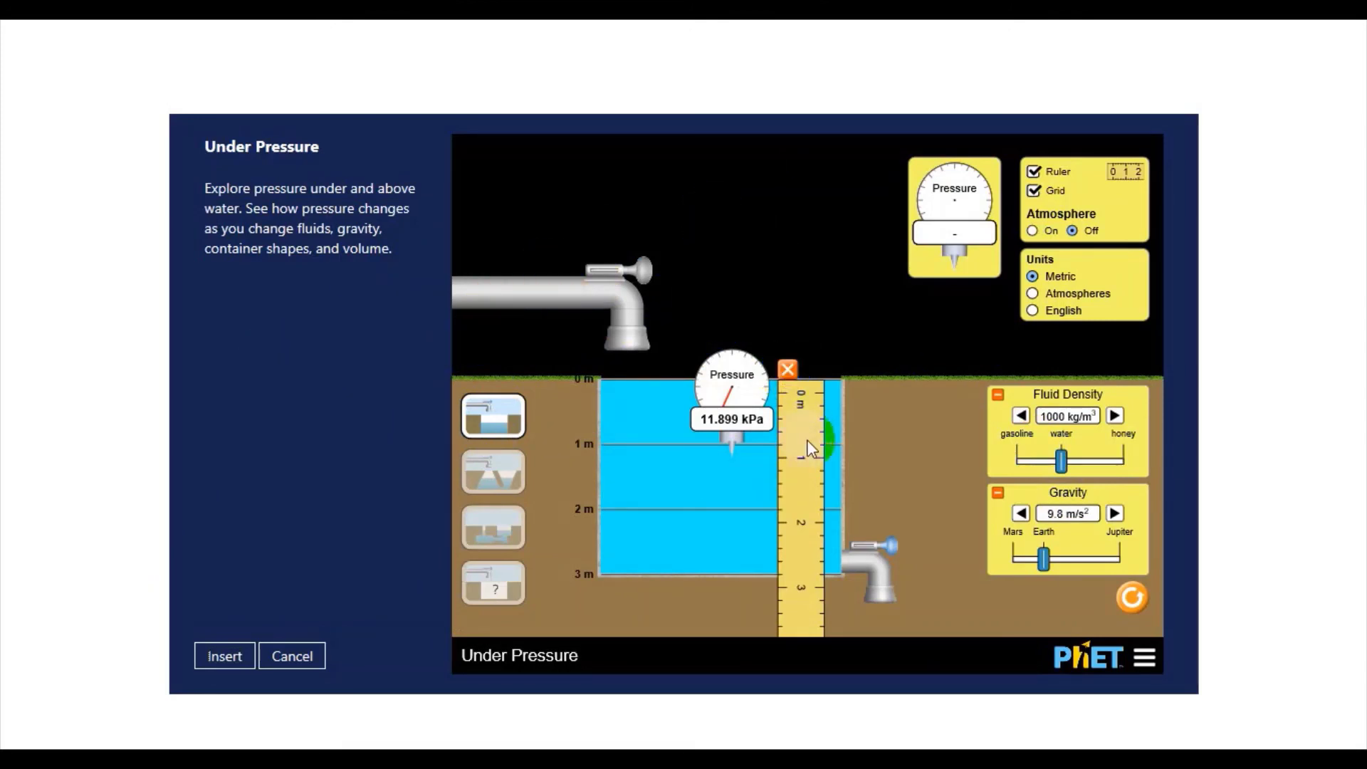
pyautogui.moveTo(809, 447); pyautogui.dragTo(631, 438)
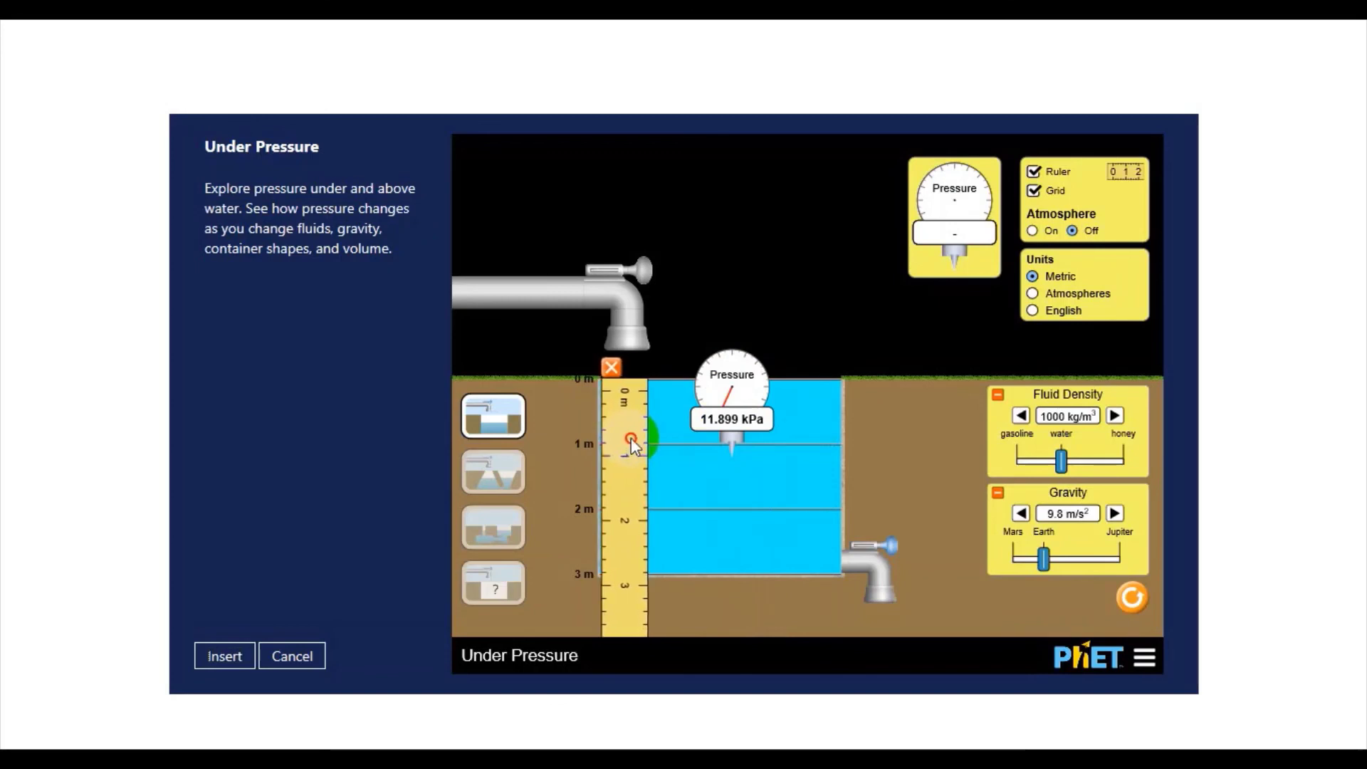